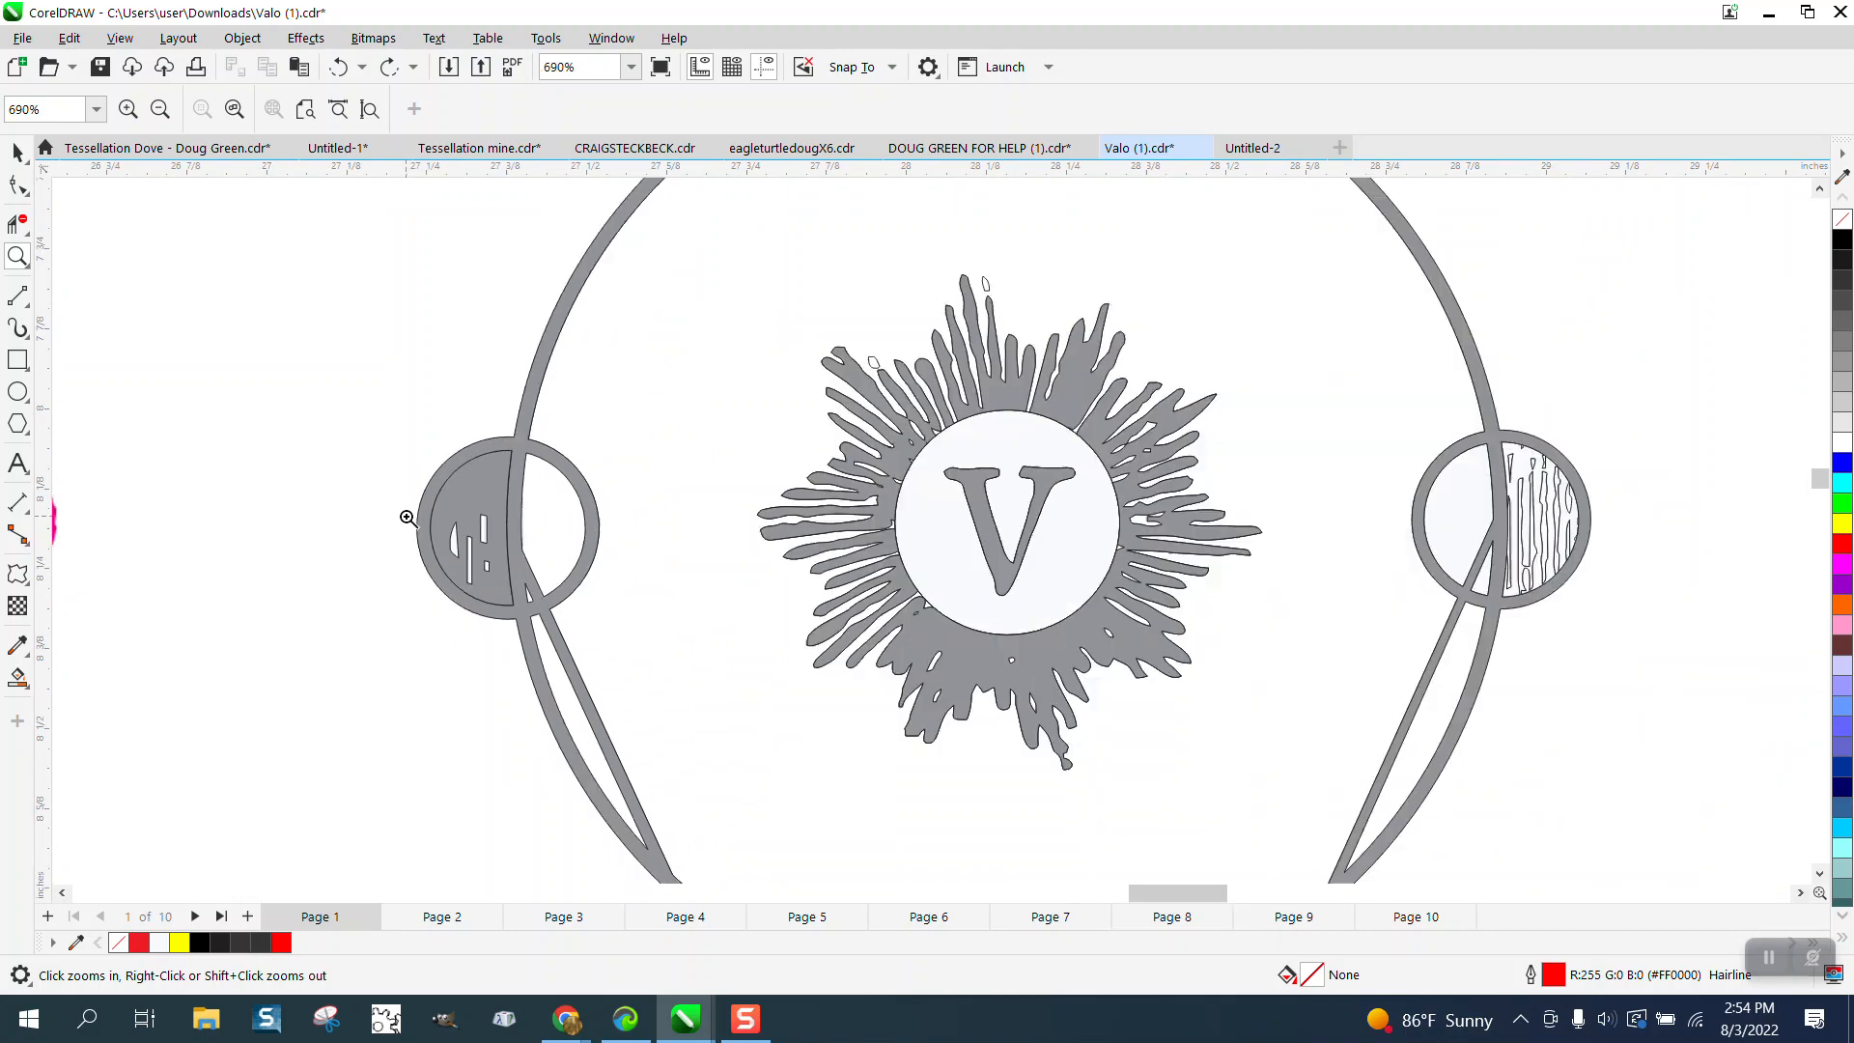
Fill the grey curve forming the large ring, the two small side rings and the crossing lines with black.
left_click_drag(1260, 397, 1555, 644)
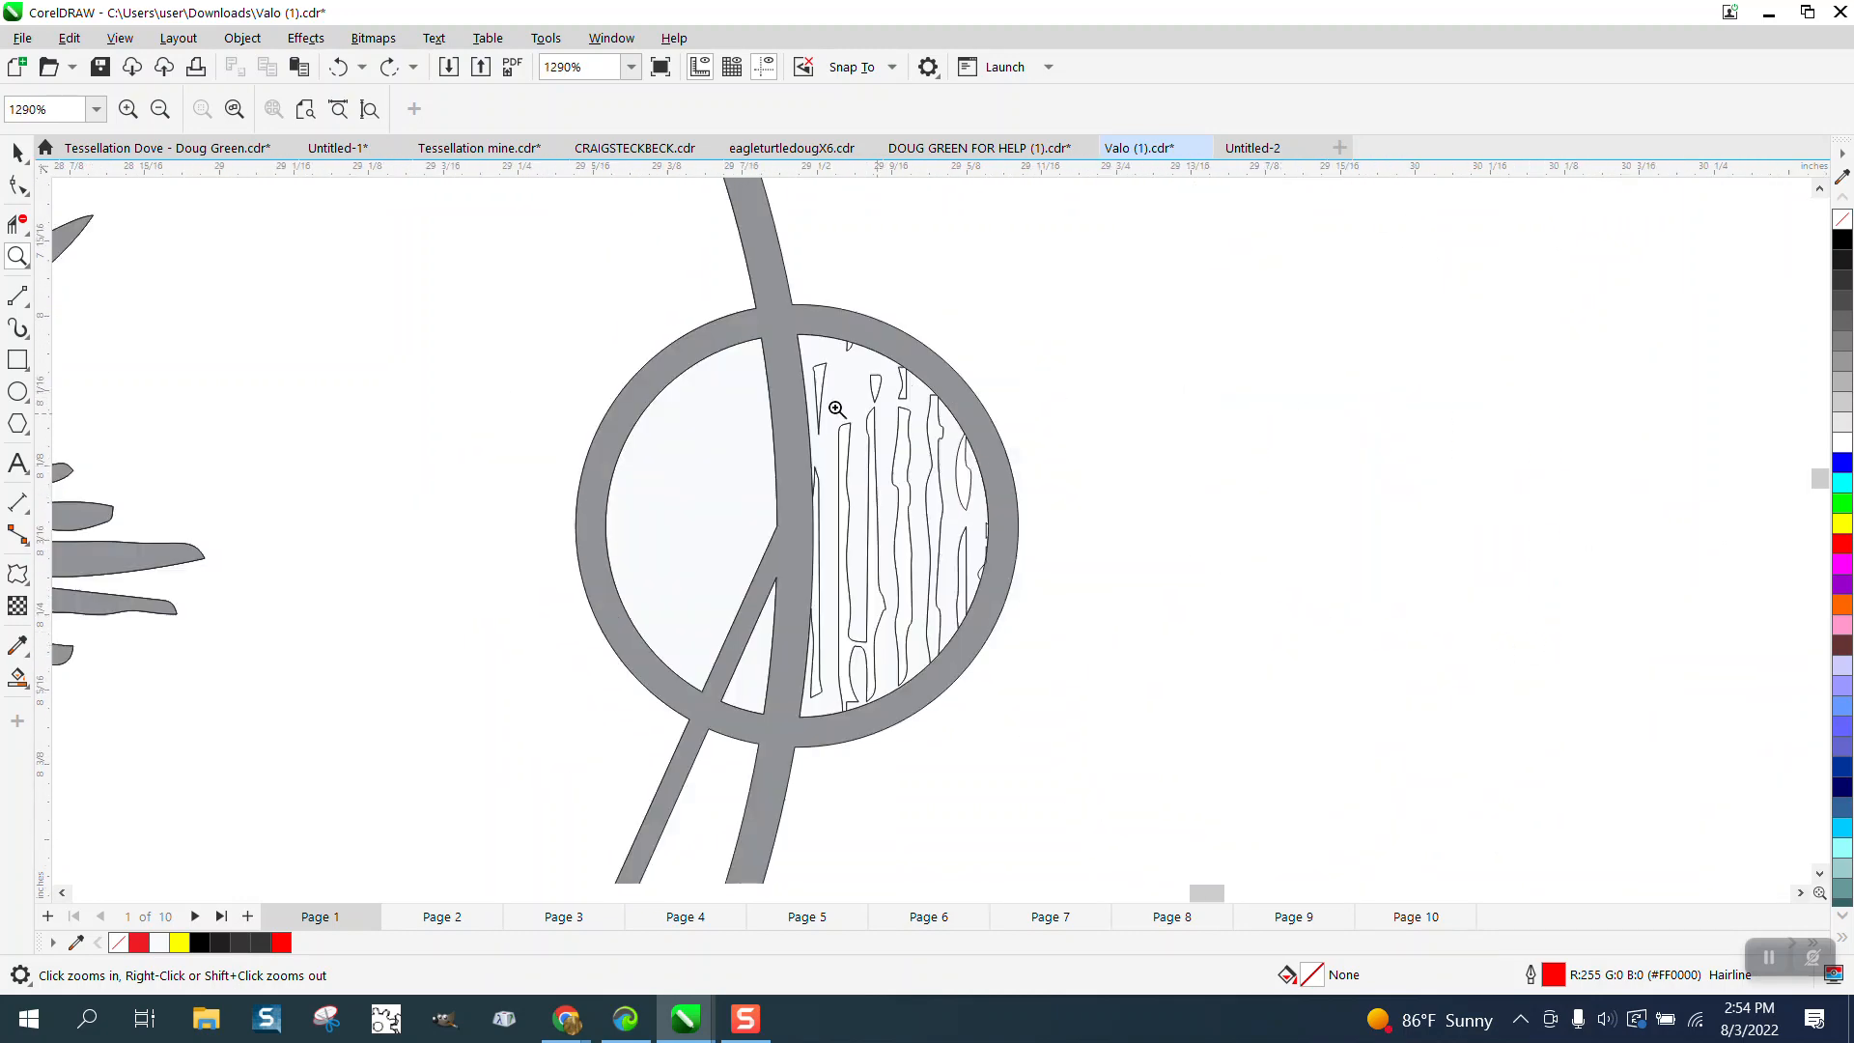
right_click(844, 485)
right_click(927, 519)
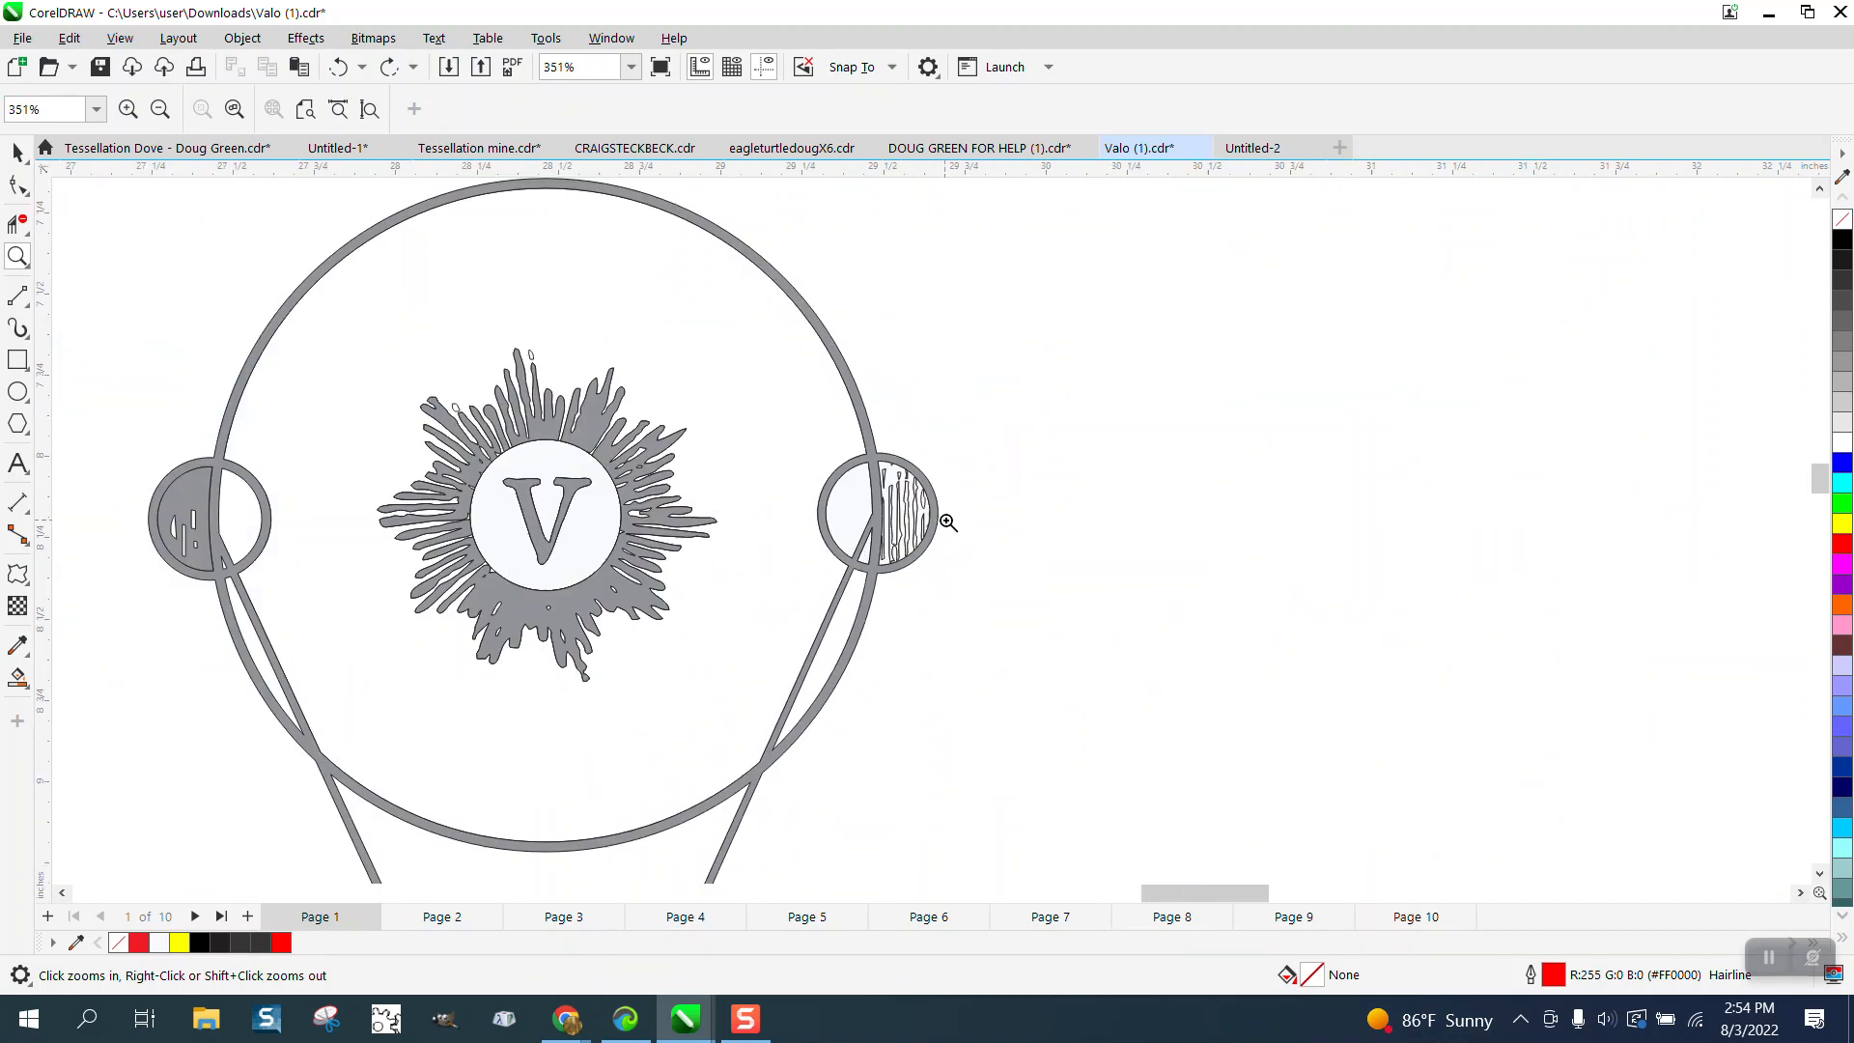
right_click(929, 521)
left_click(18, 152)
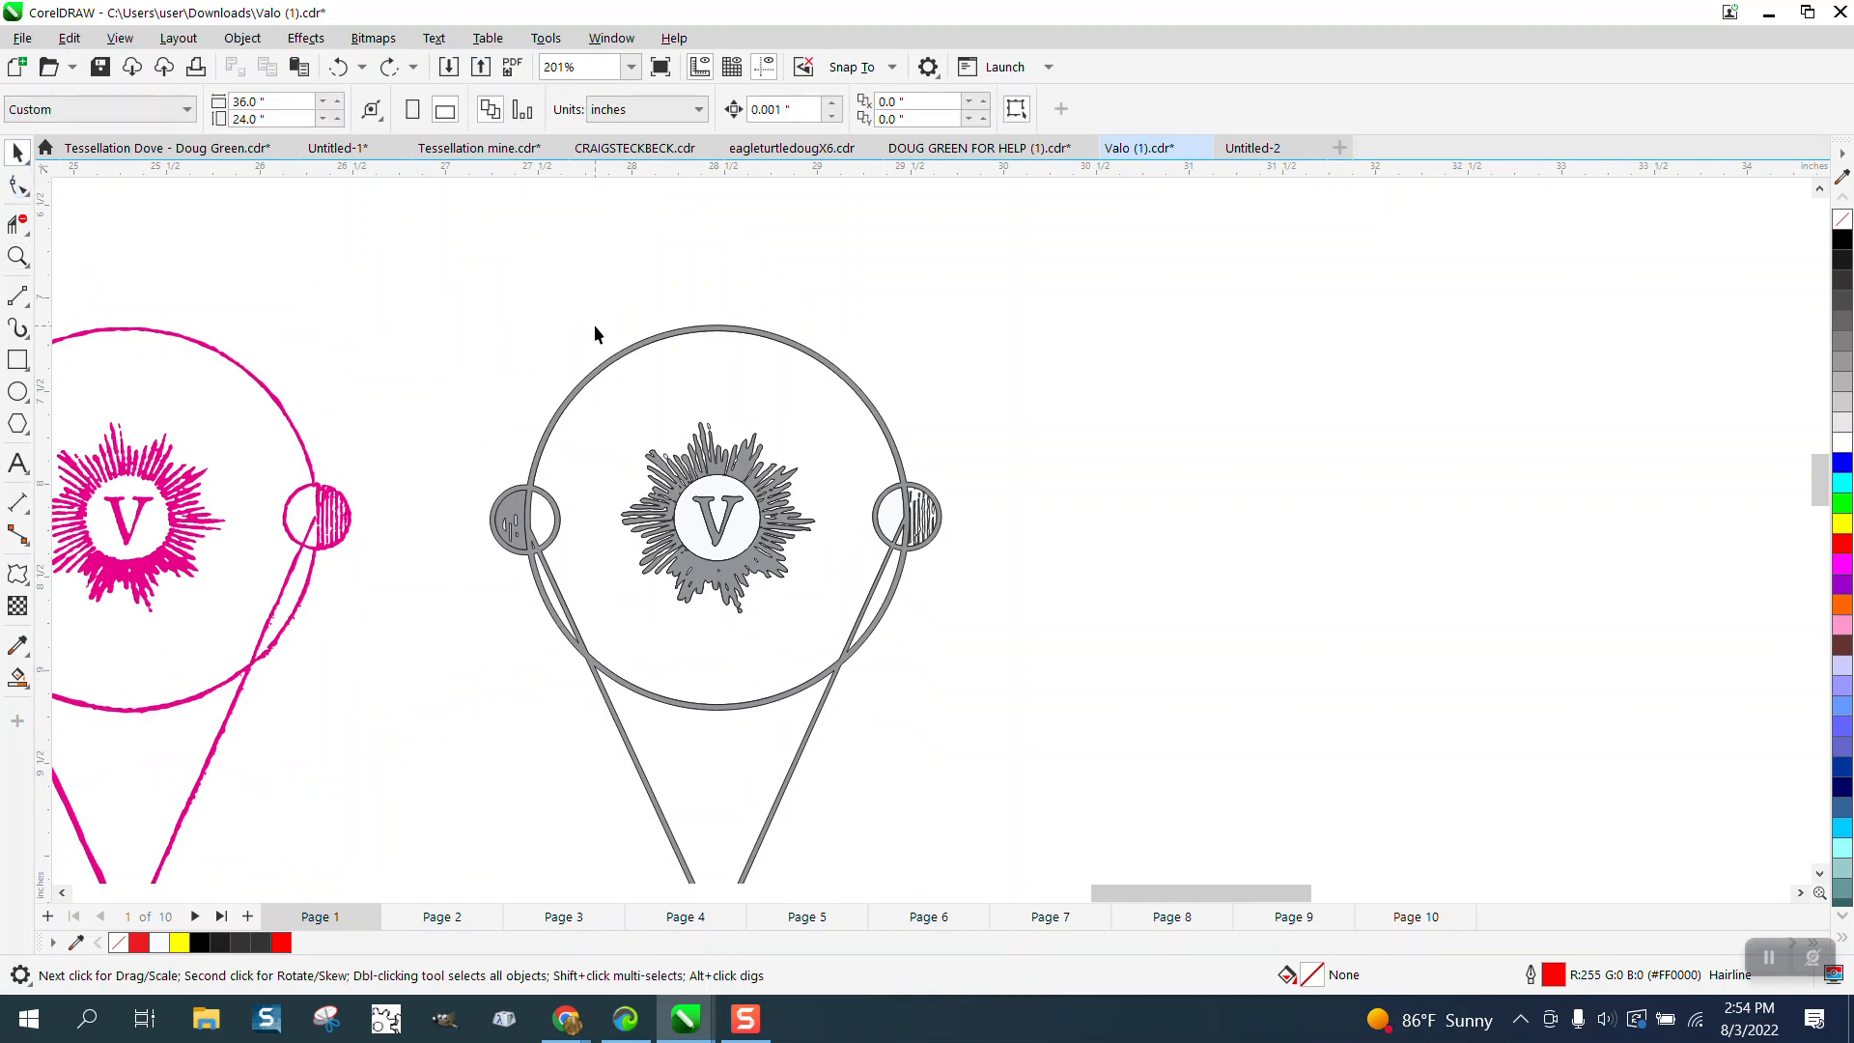
left_click(658, 340)
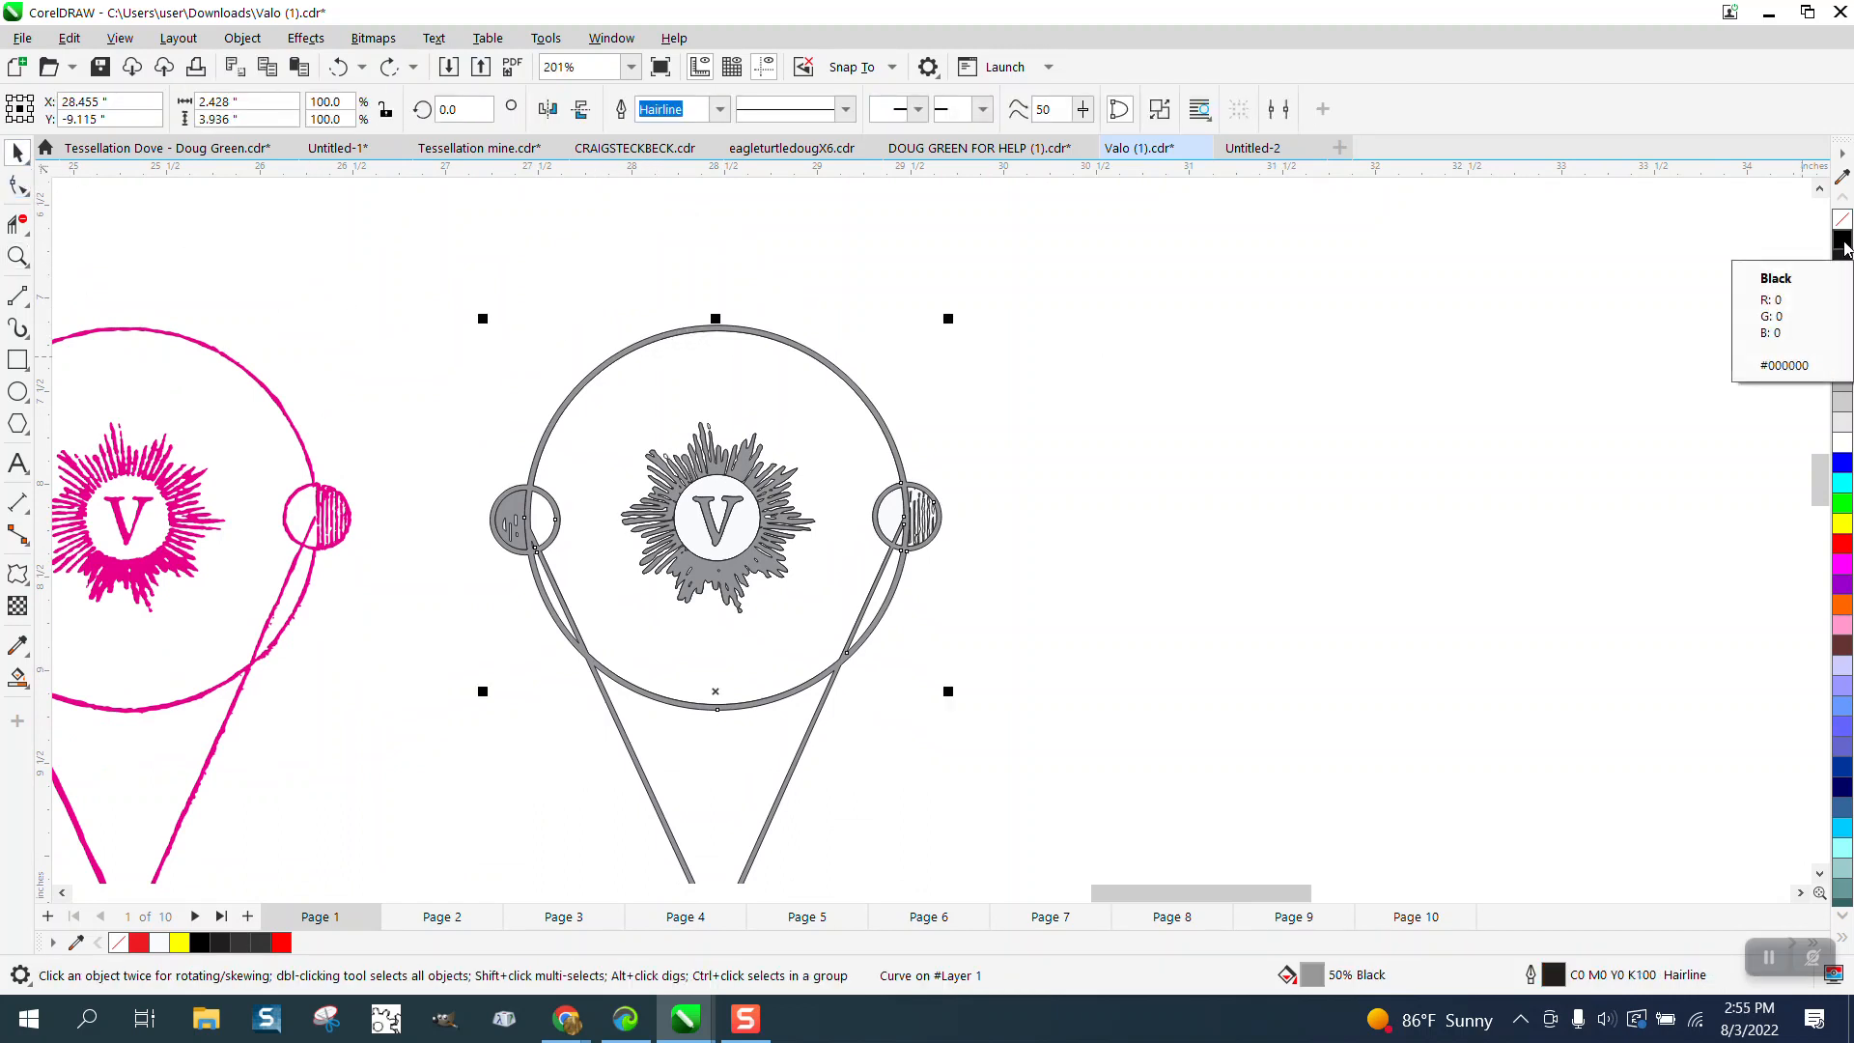
left_click(1842, 241)
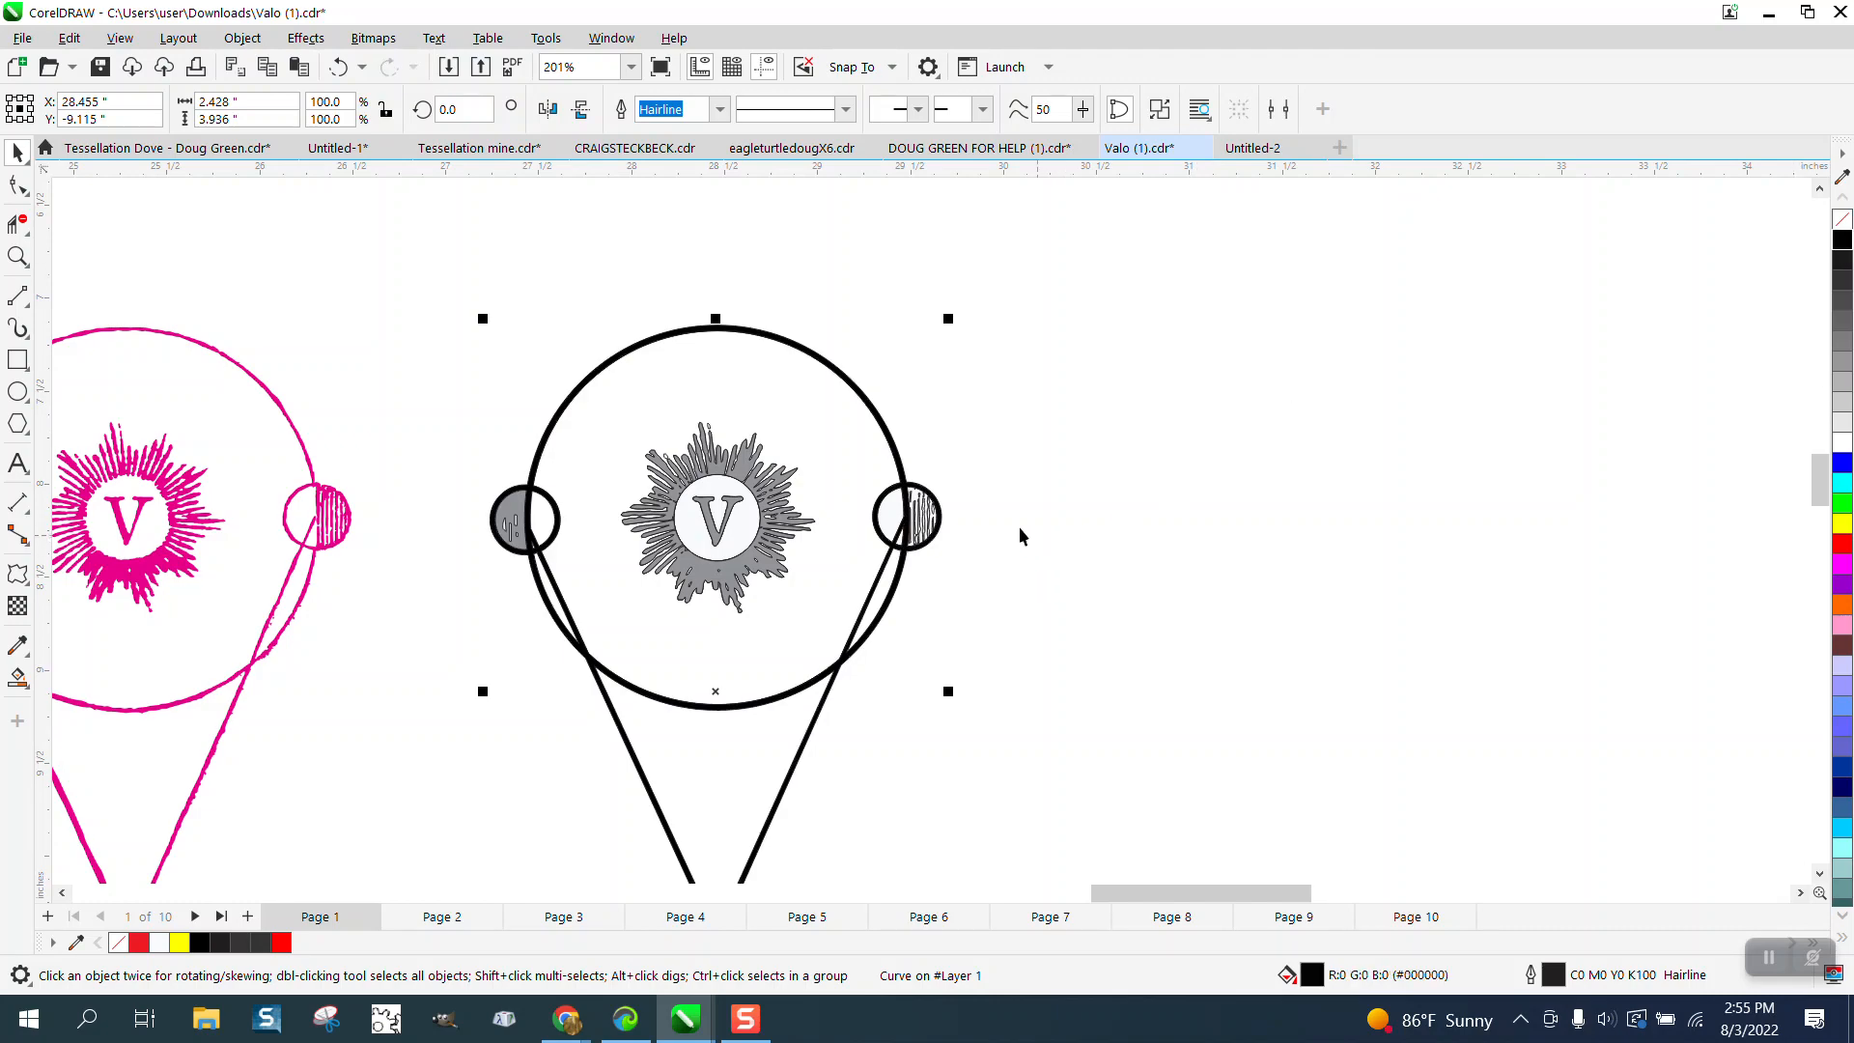
Move the 50% black half-moon piece out of the left small ring to the empty area below and left of it.
scroll(1018, 529, "down", 2)
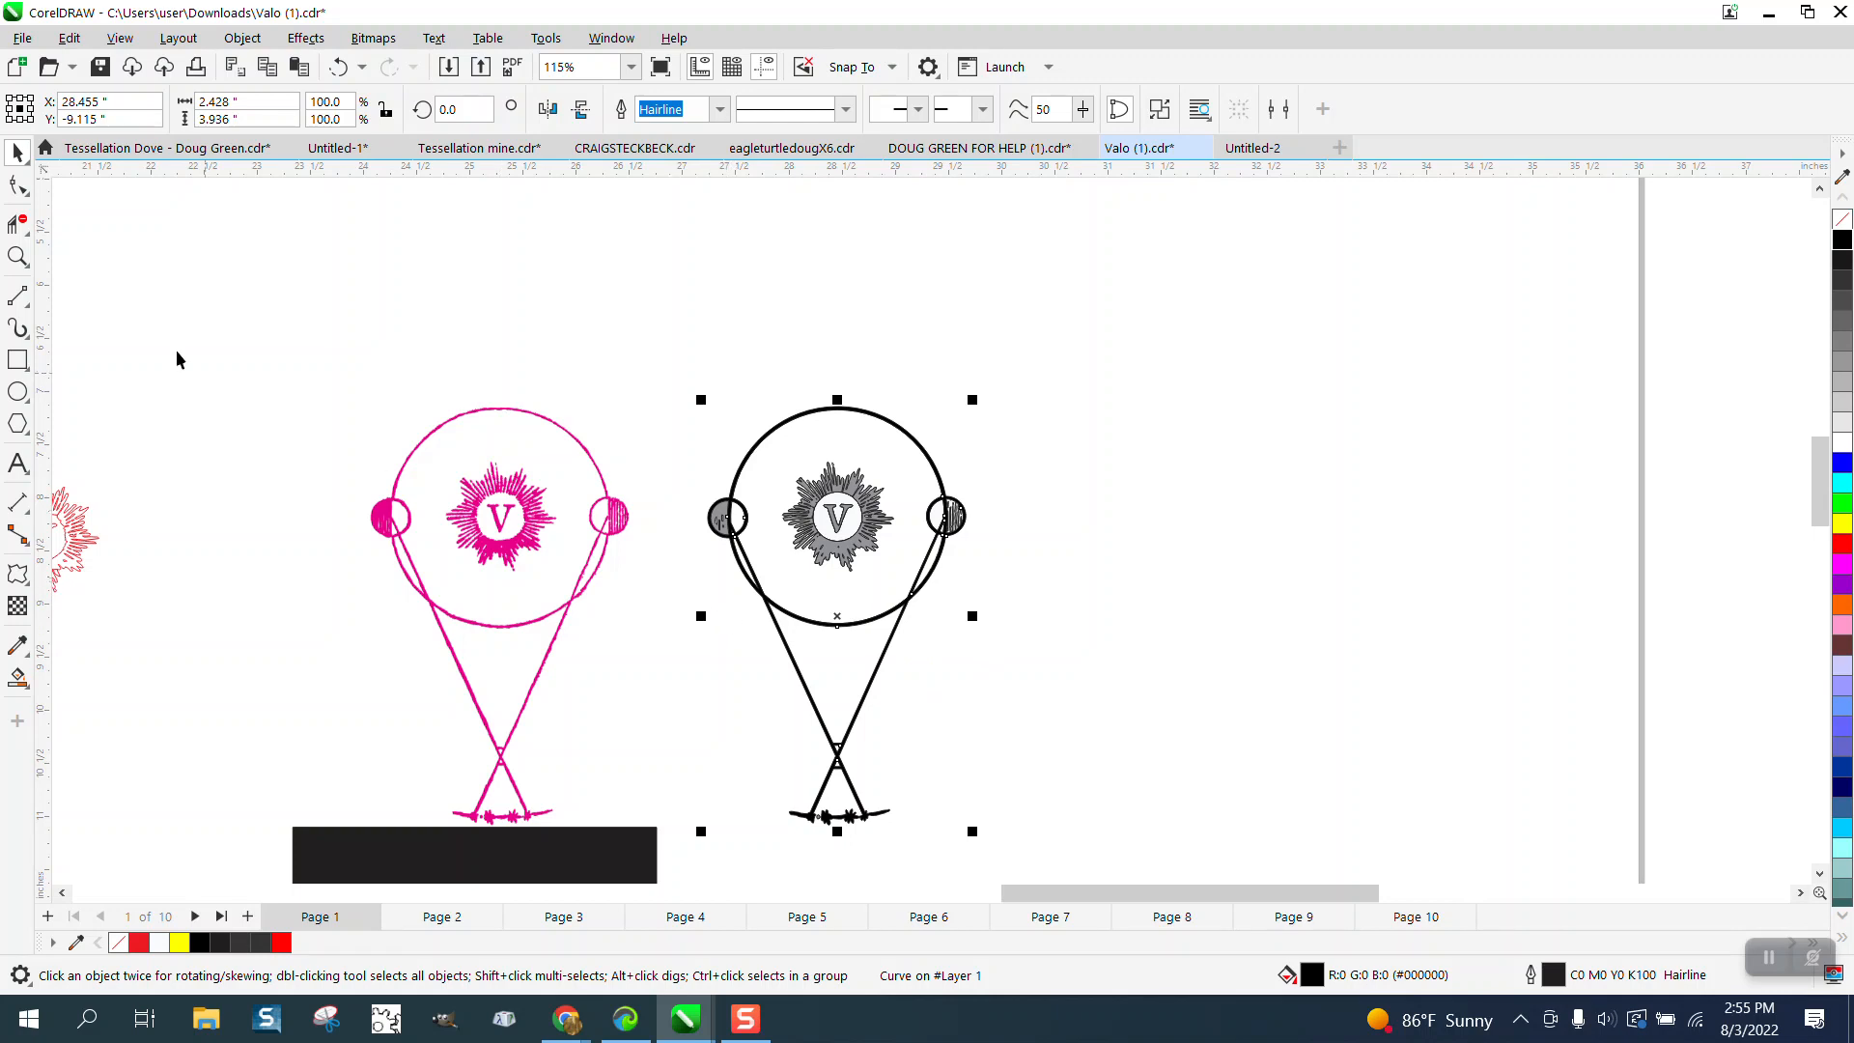
left_click(18, 256)
left_click_drag(666, 425, 920, 642)
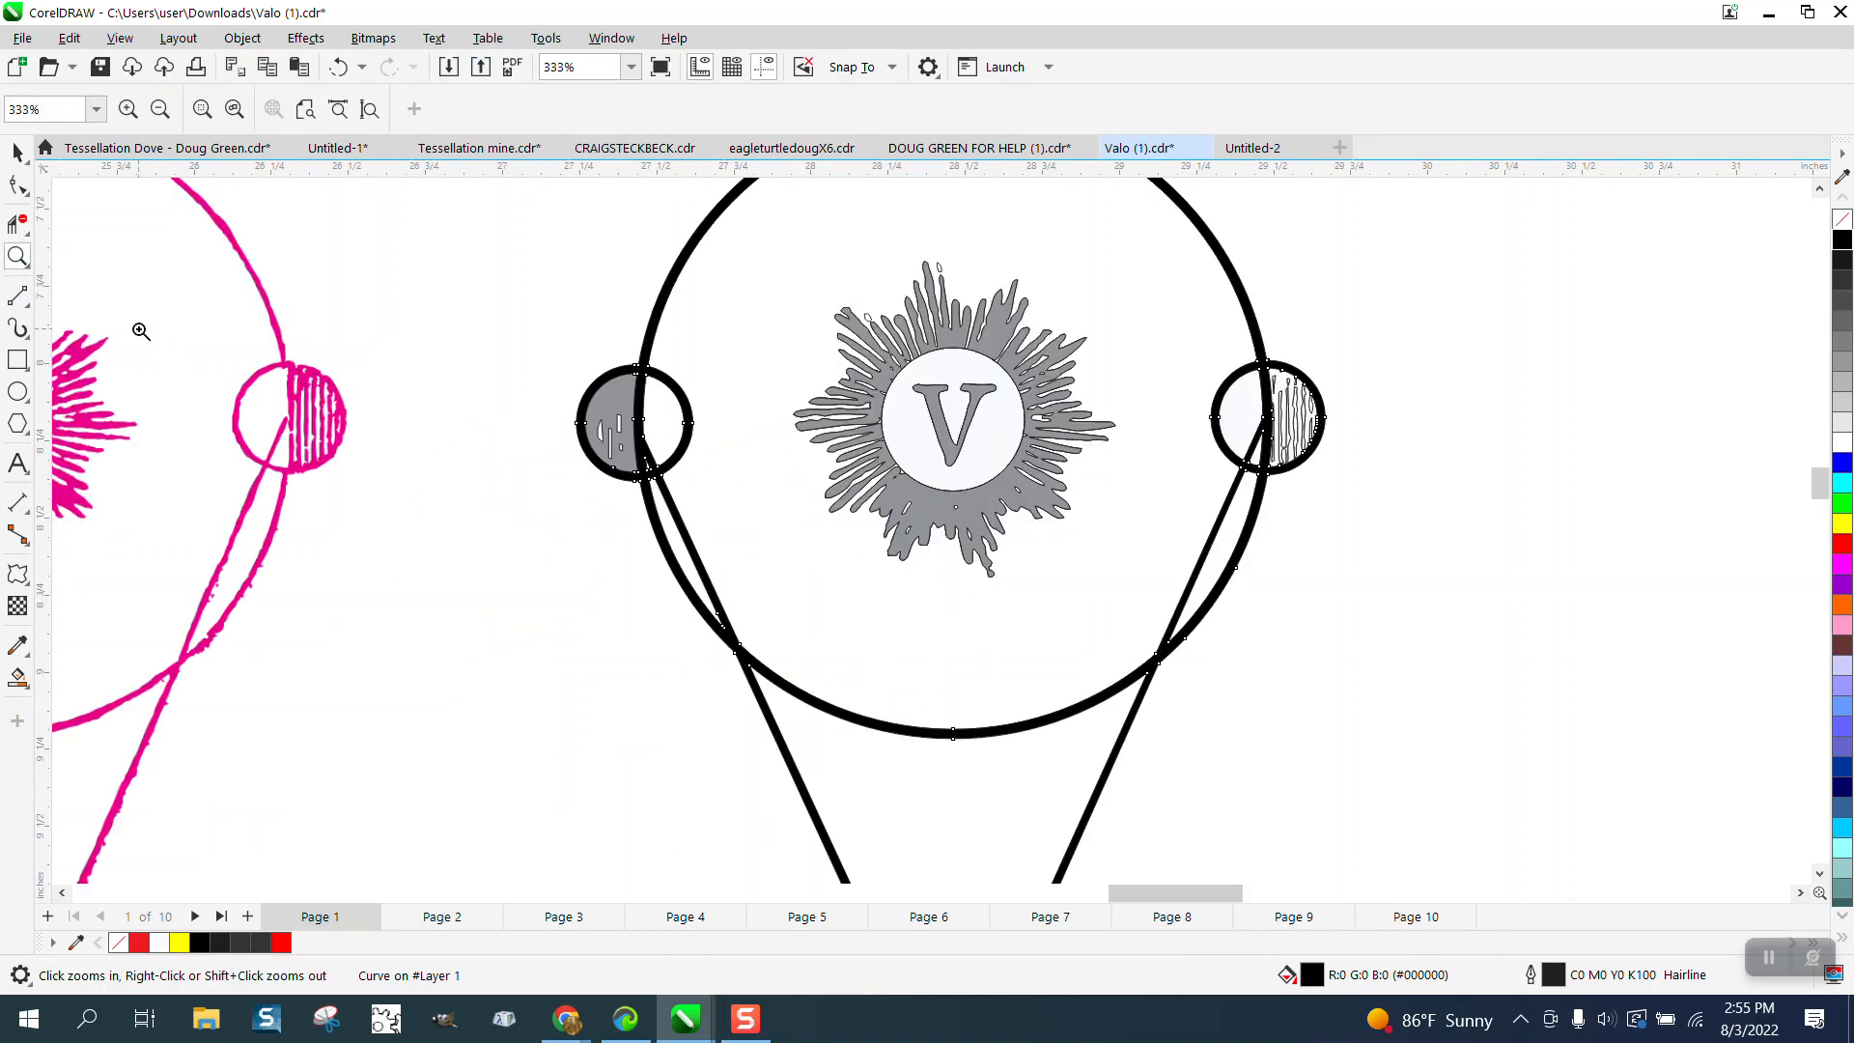
left_click(17, 152)
left_click(627, 394)
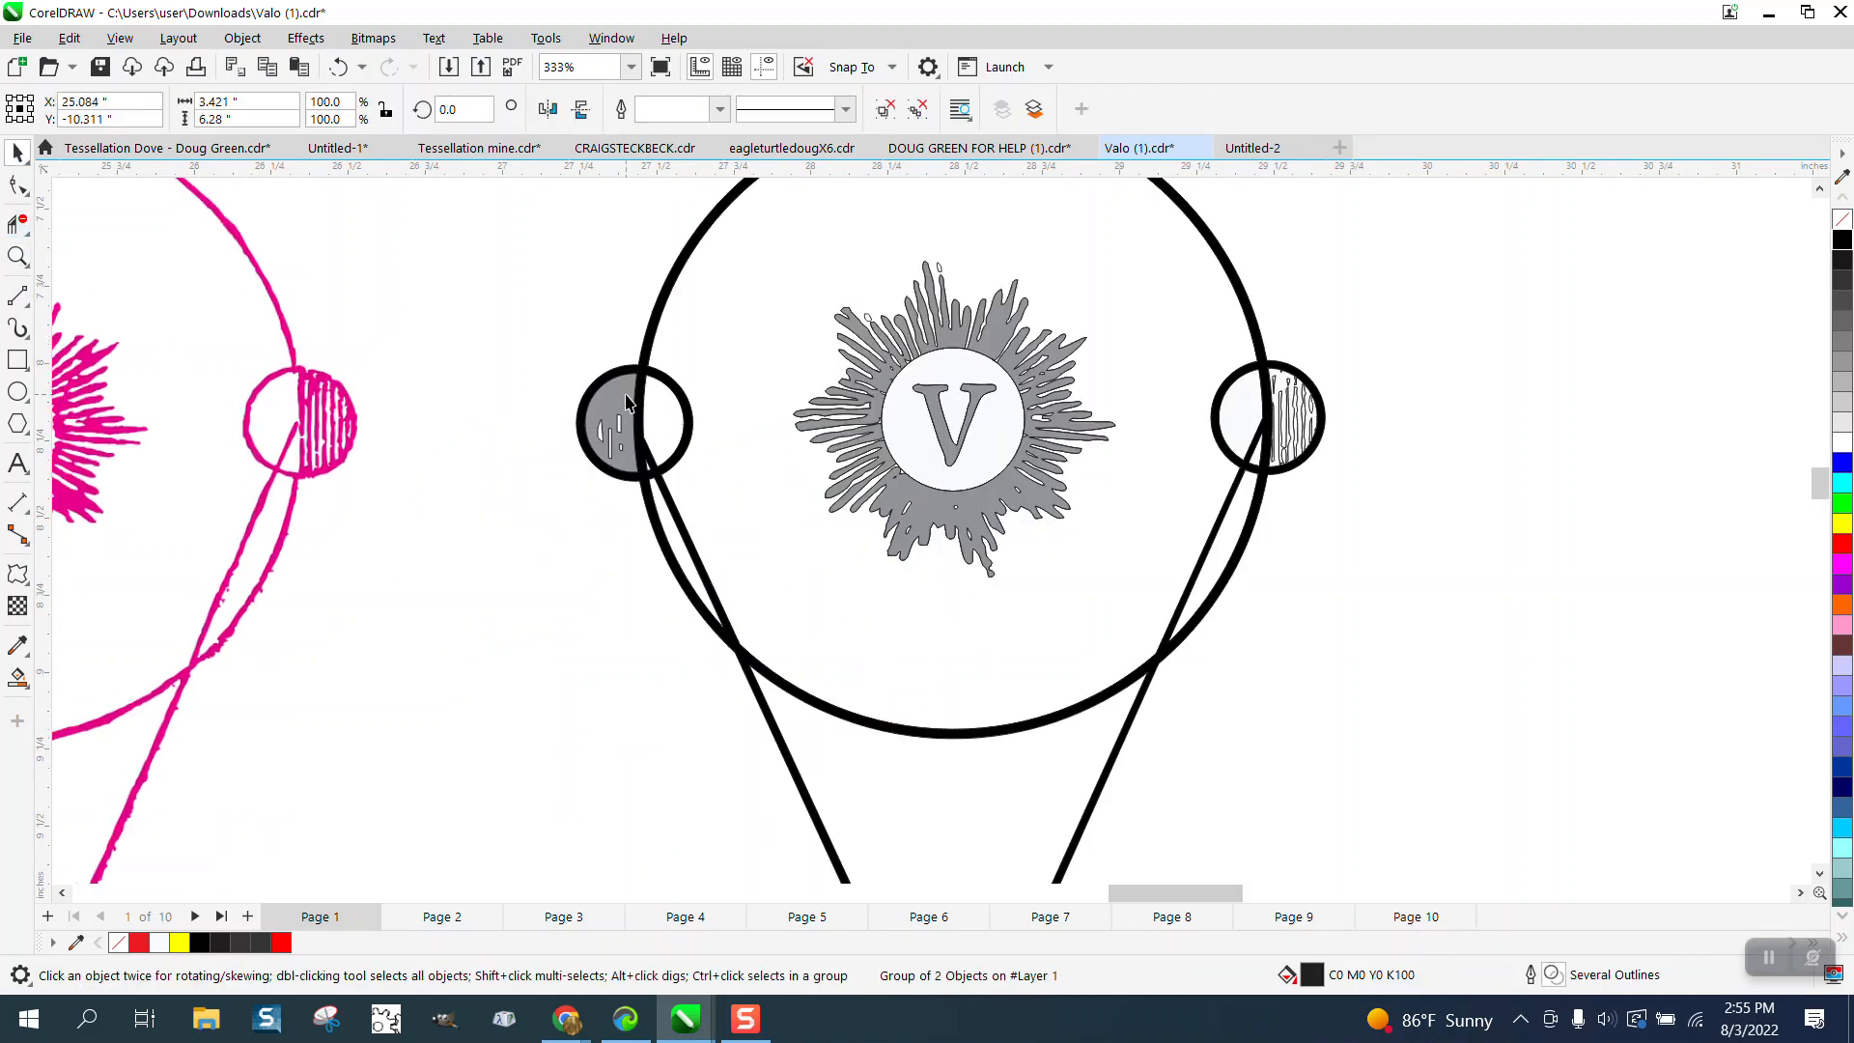
left_click(627, 402, "ctrl")
left_click_drag(623, 405, 499, 540)
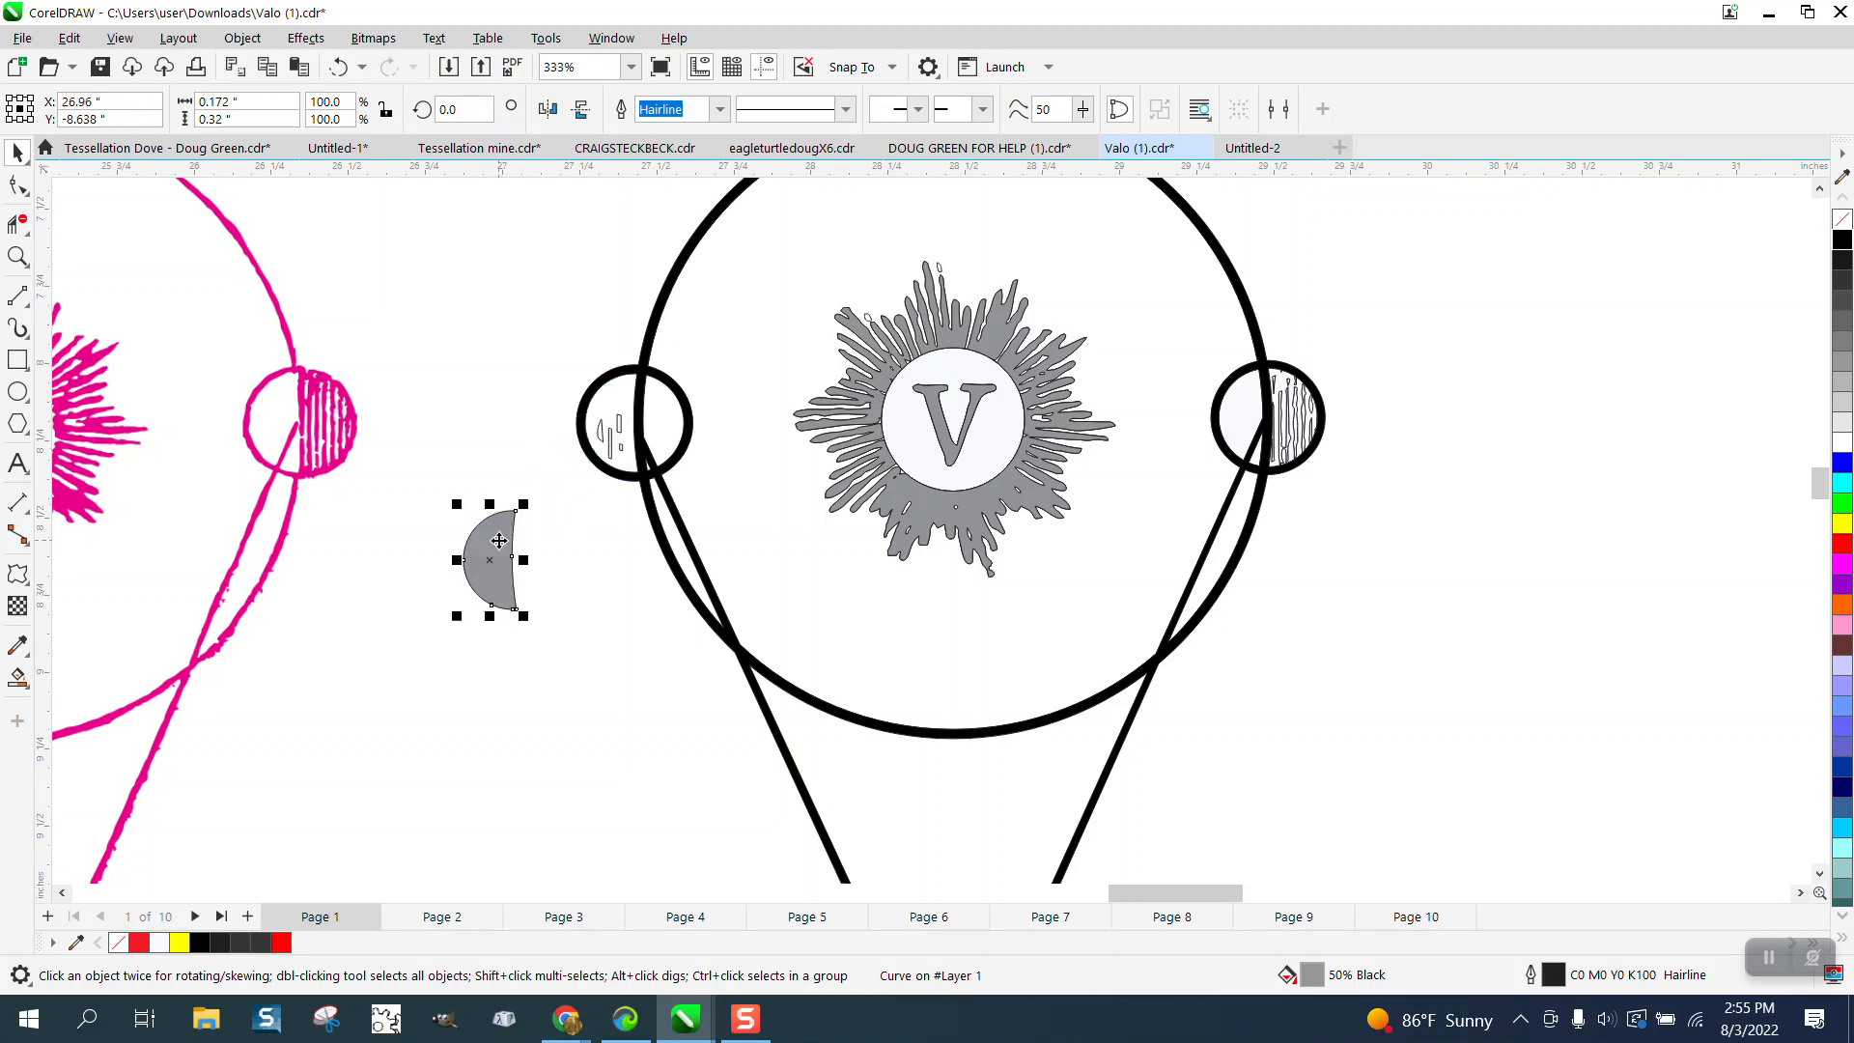
Smart-fill the emptied left half of the left small ring with black, leaving its small streak shapes unfilled.
left_click(17, 678)
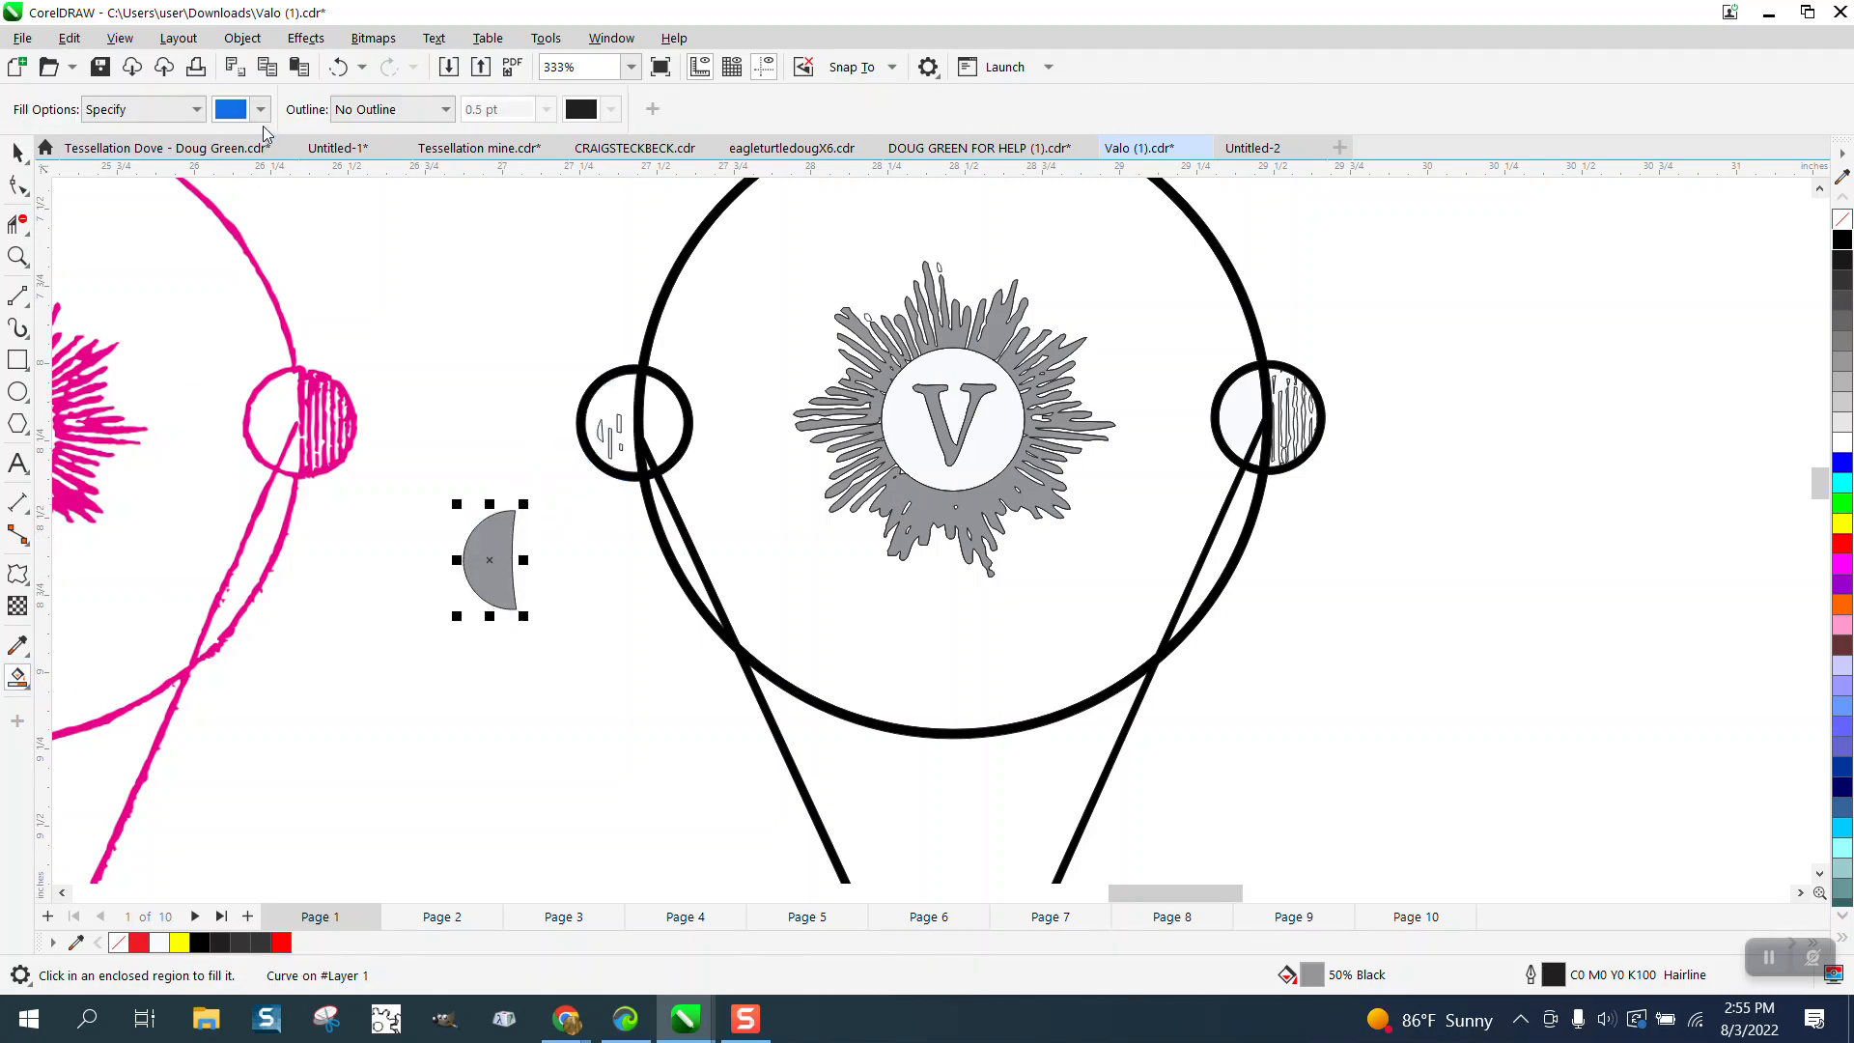
left_click(260, 109)
left_click(251, 228)
left_click(621, 400)
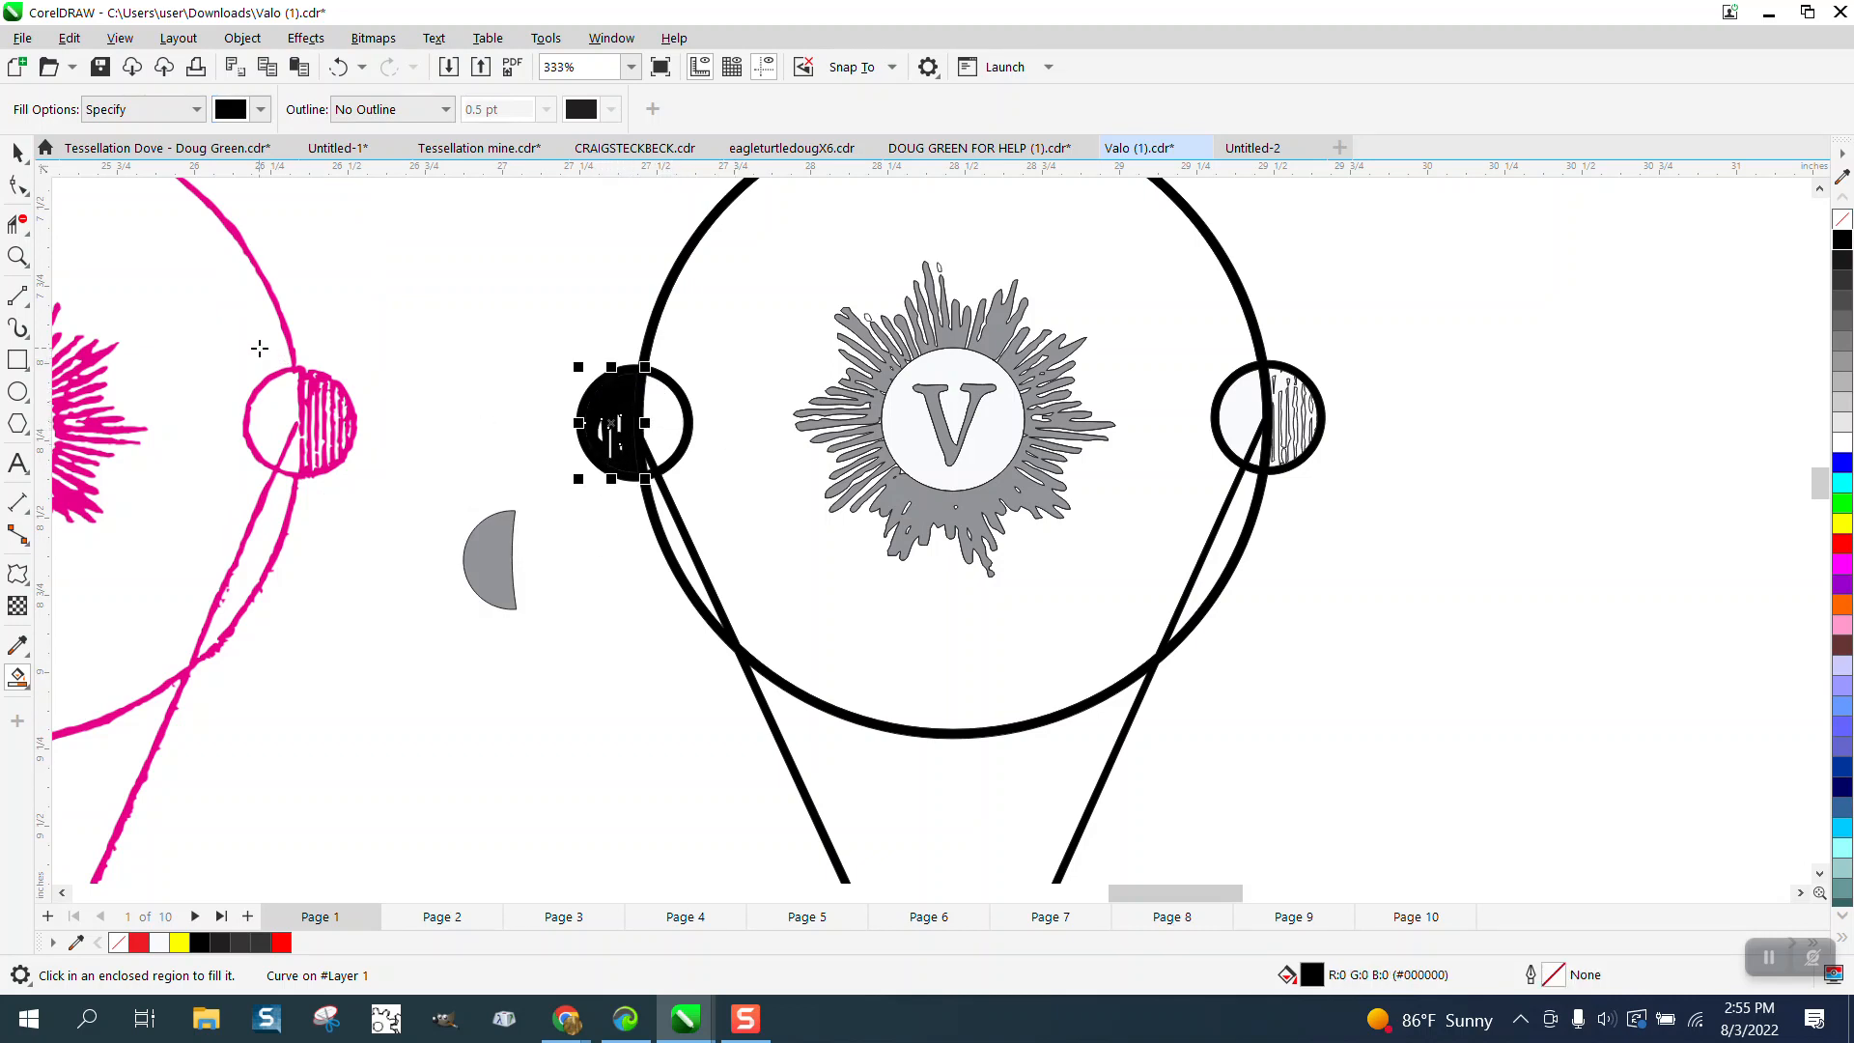
Smart-fill the areas between the streaks in the right half of the right small ring with black.
left_click(18, 256)
left_click_drag(1209, 346, 1460, 498)
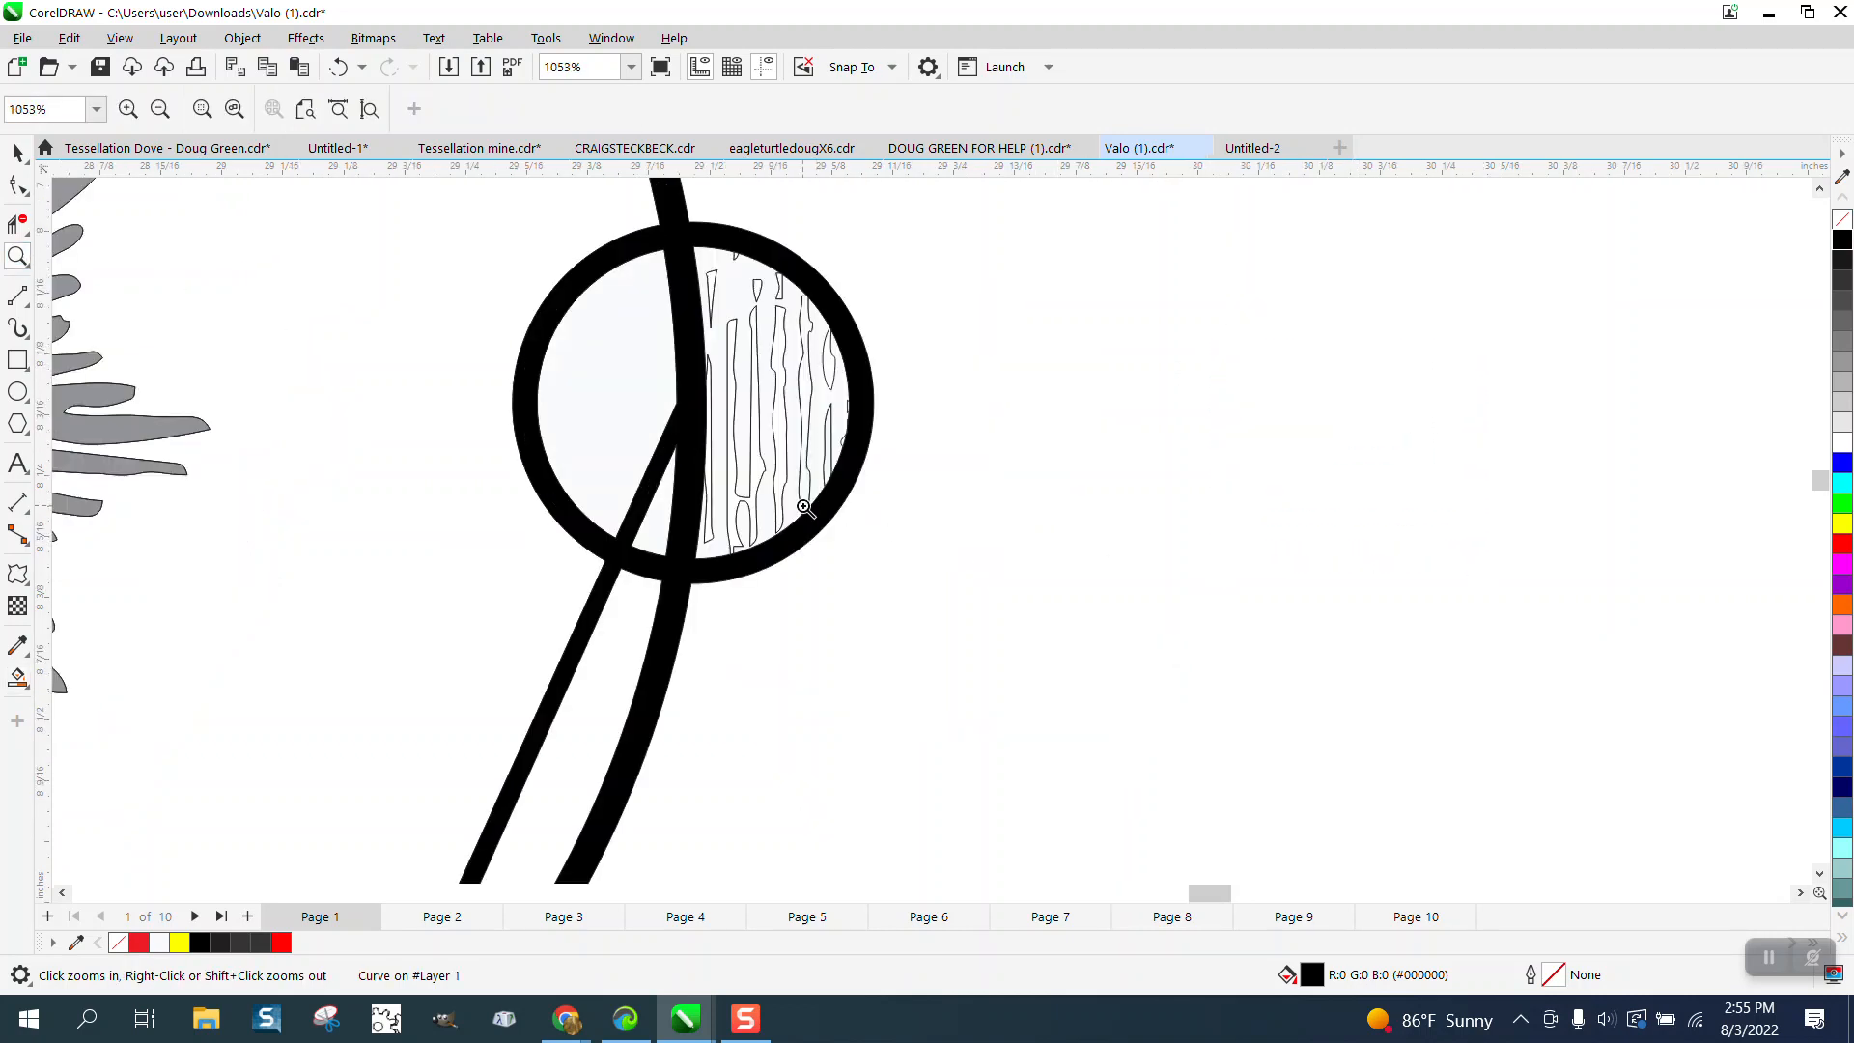
left_click(17, 677)
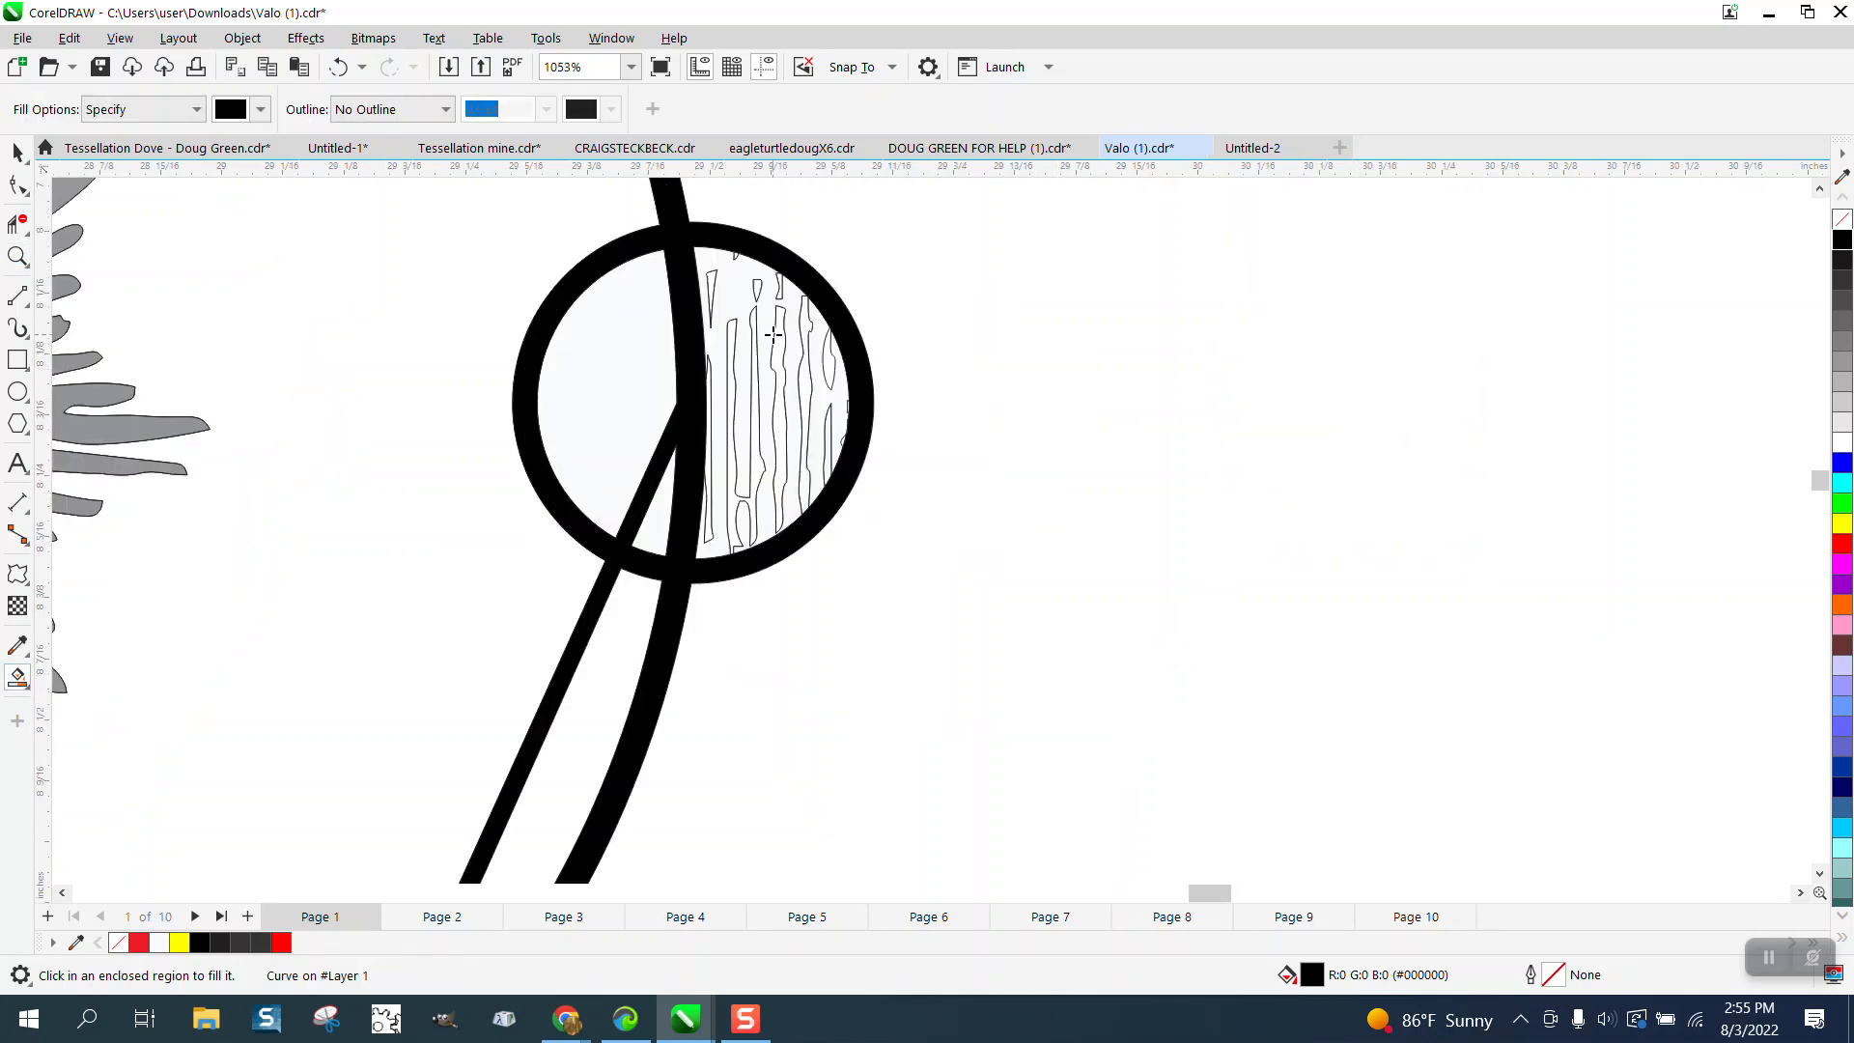
left_click(740, 293)
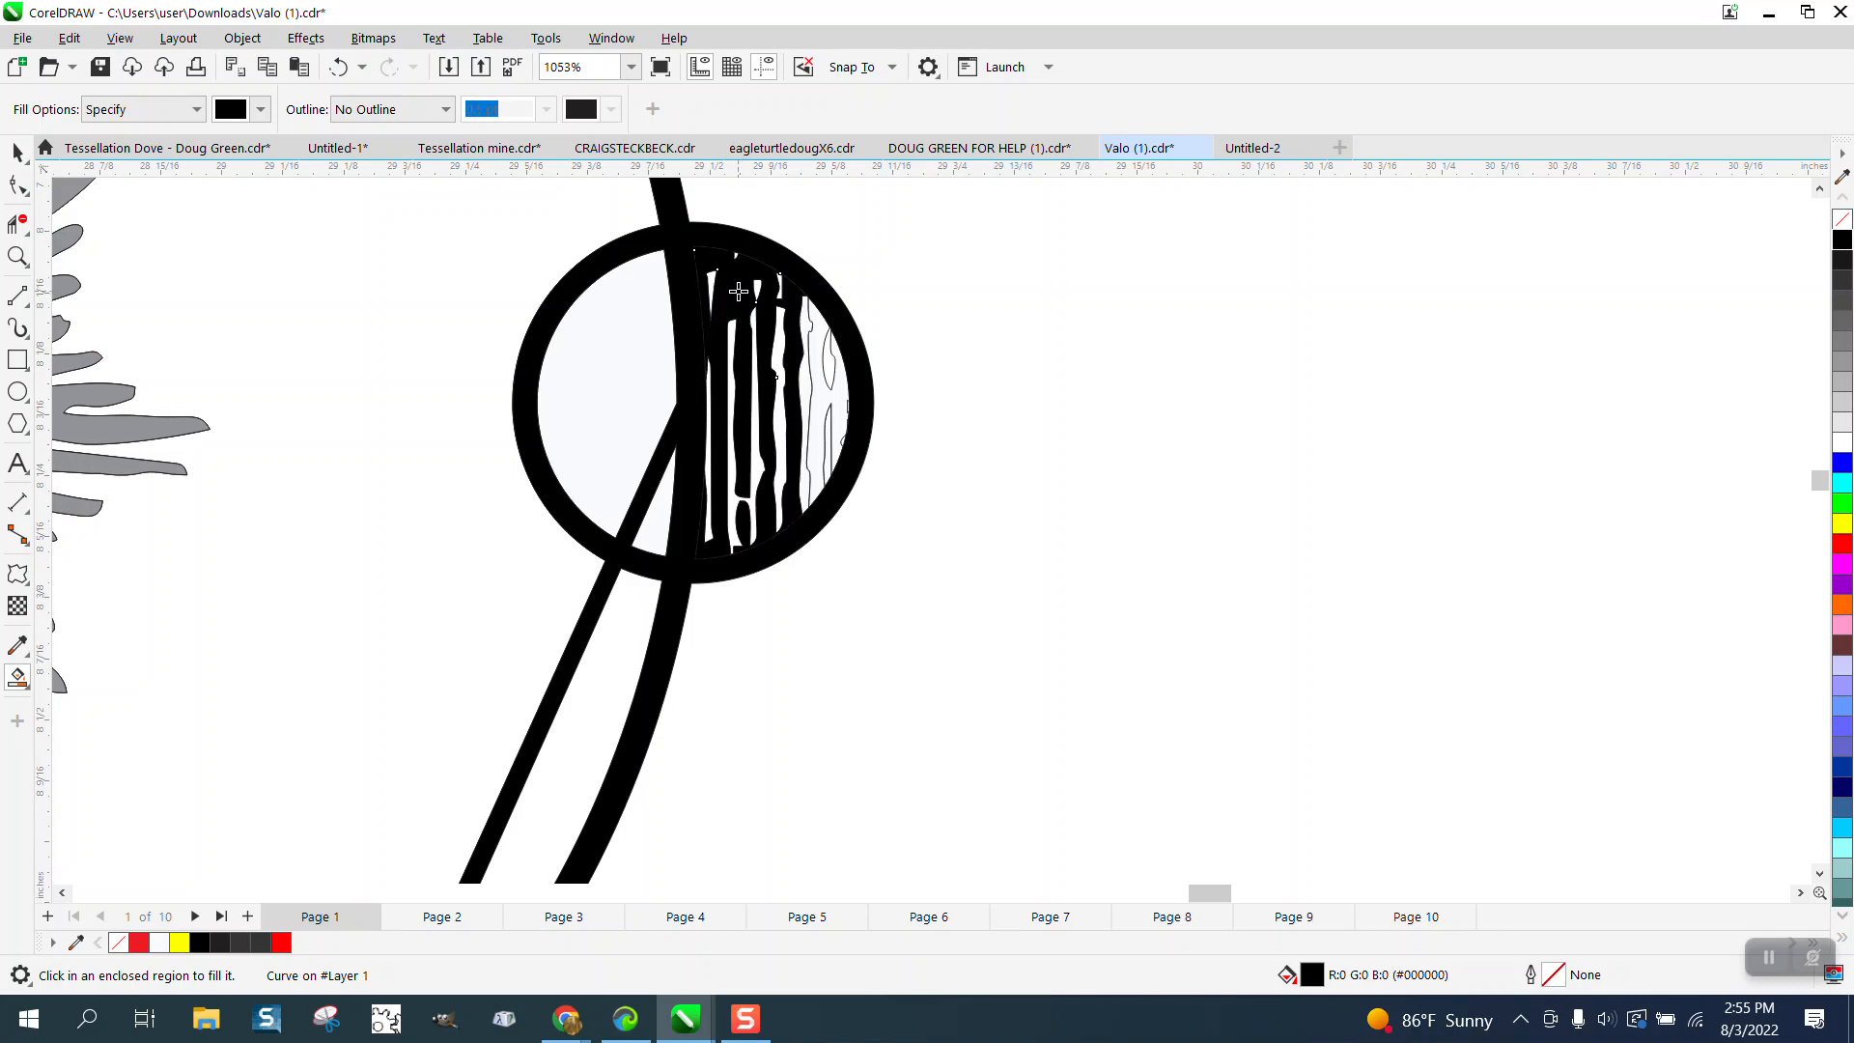
left_click(825, 389)
scroll(1062, 388, "down", 5)
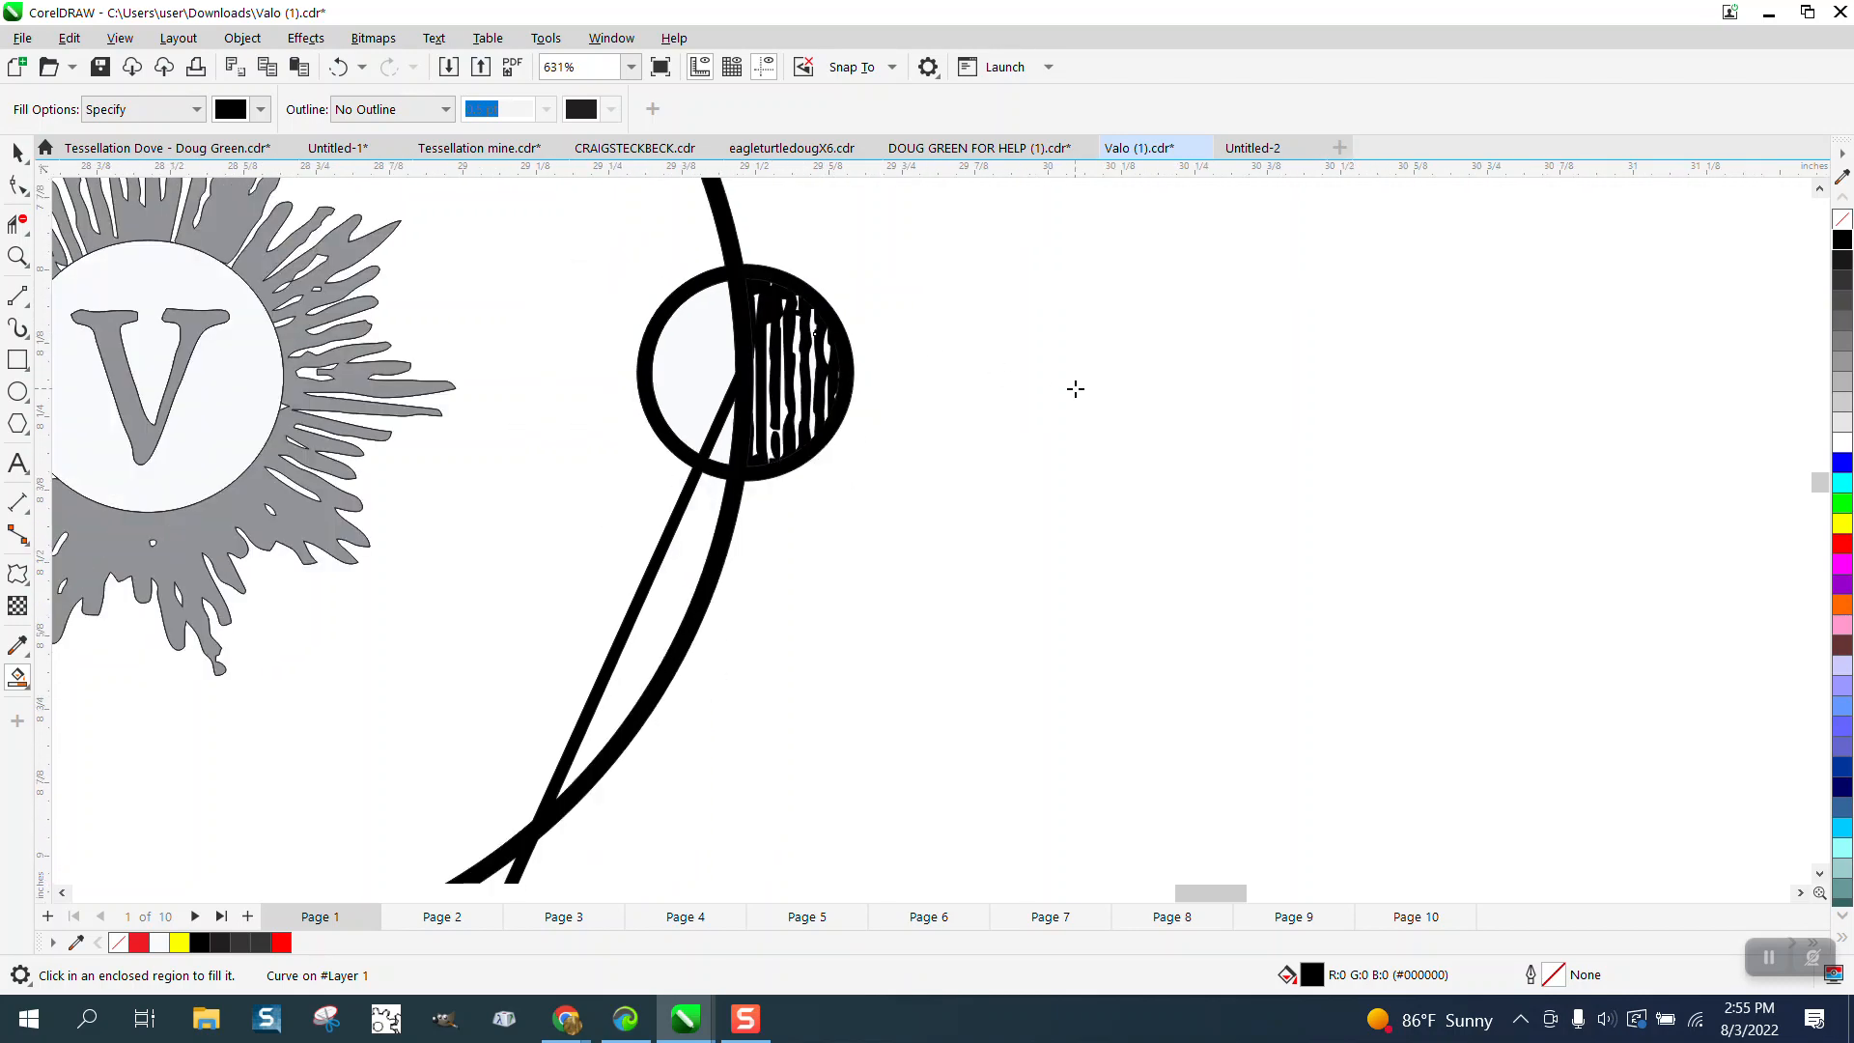
scroll(1039, 388, "down", 1)
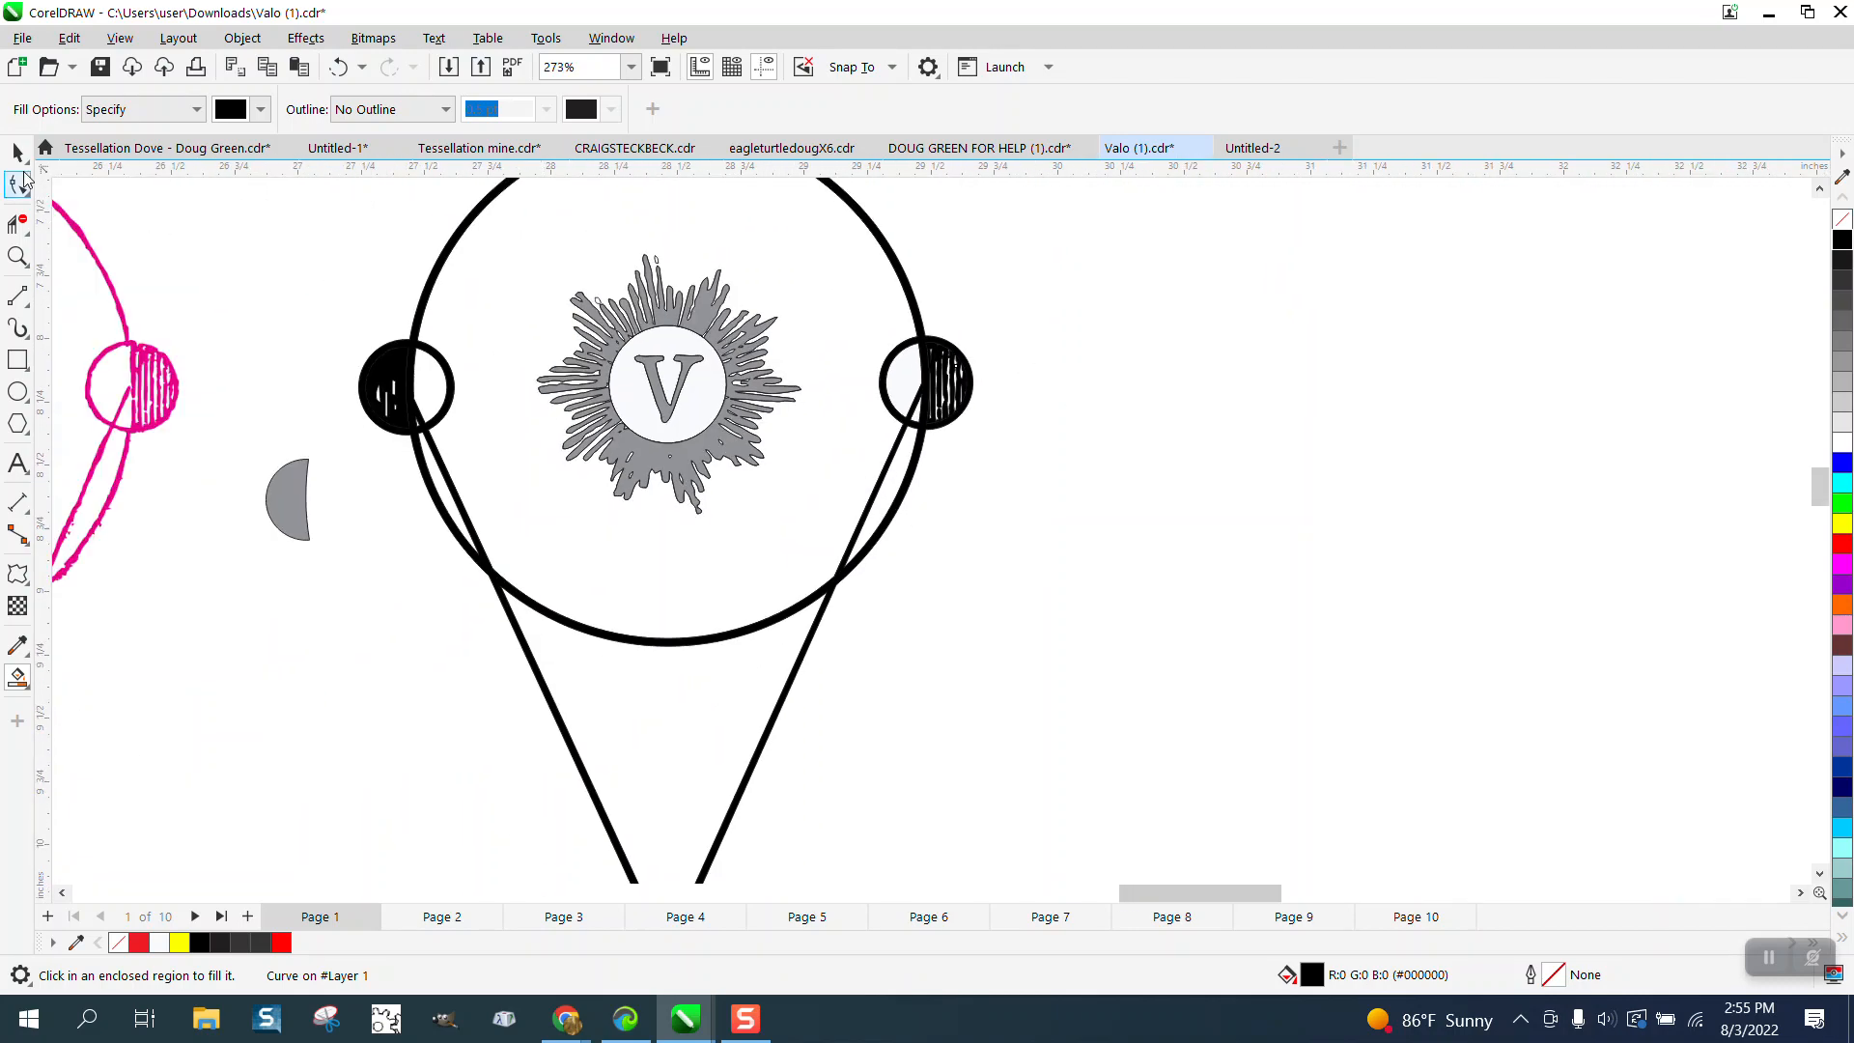
Pull the unfilled hairline shape inside the large ring away from its place and remove it.
left_click(18, 152)
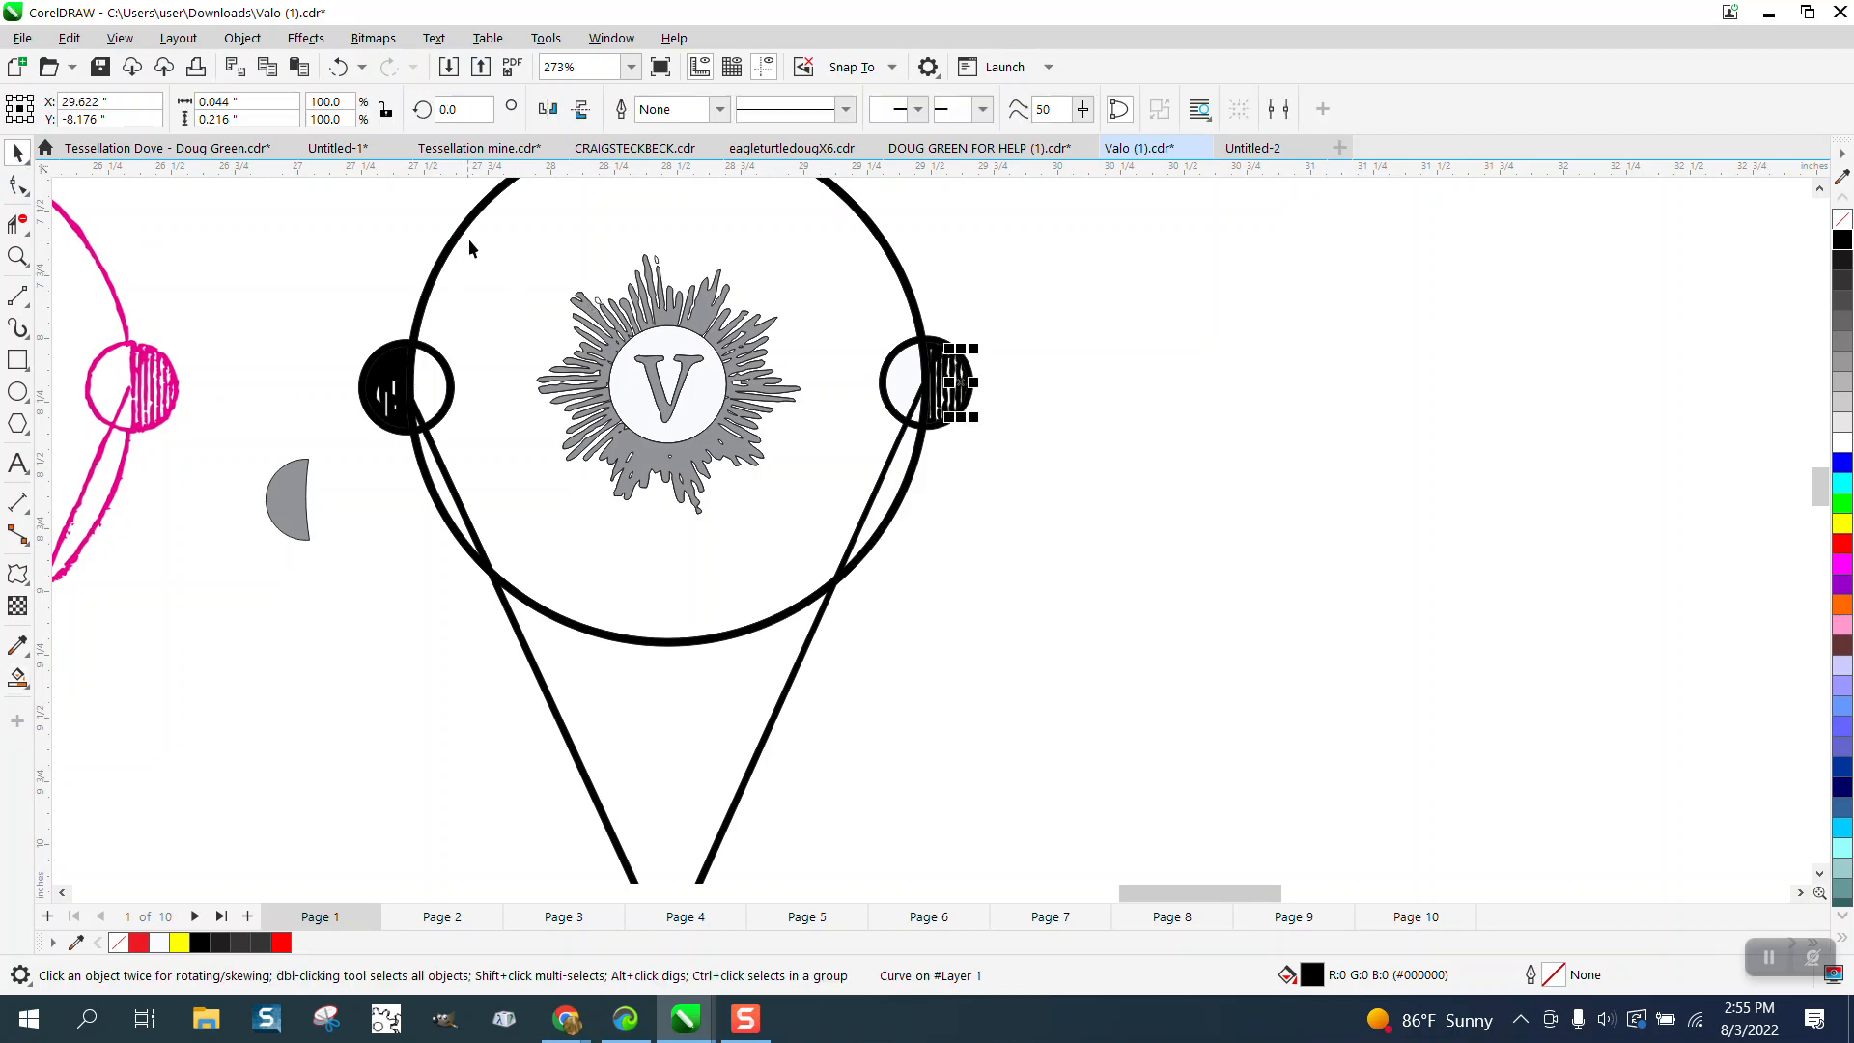
left_click_drag(469, 248, 545, 335)
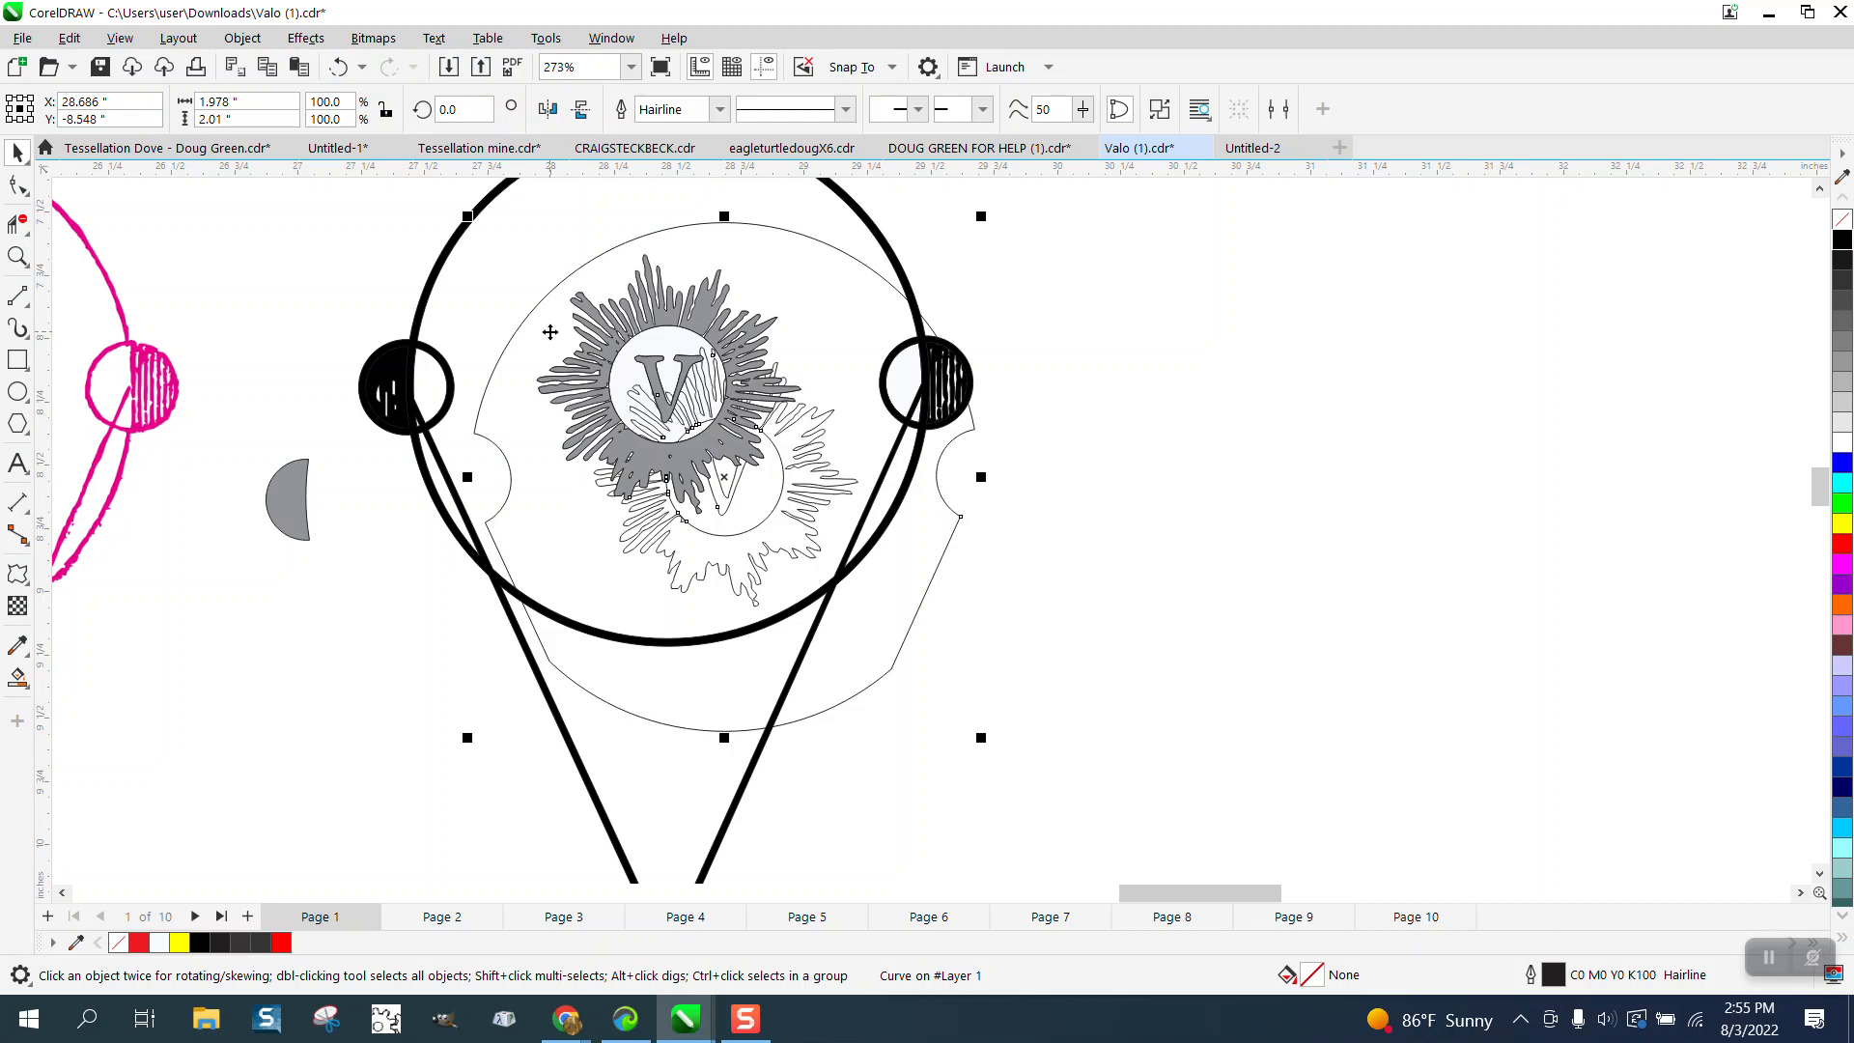
key("Escape")
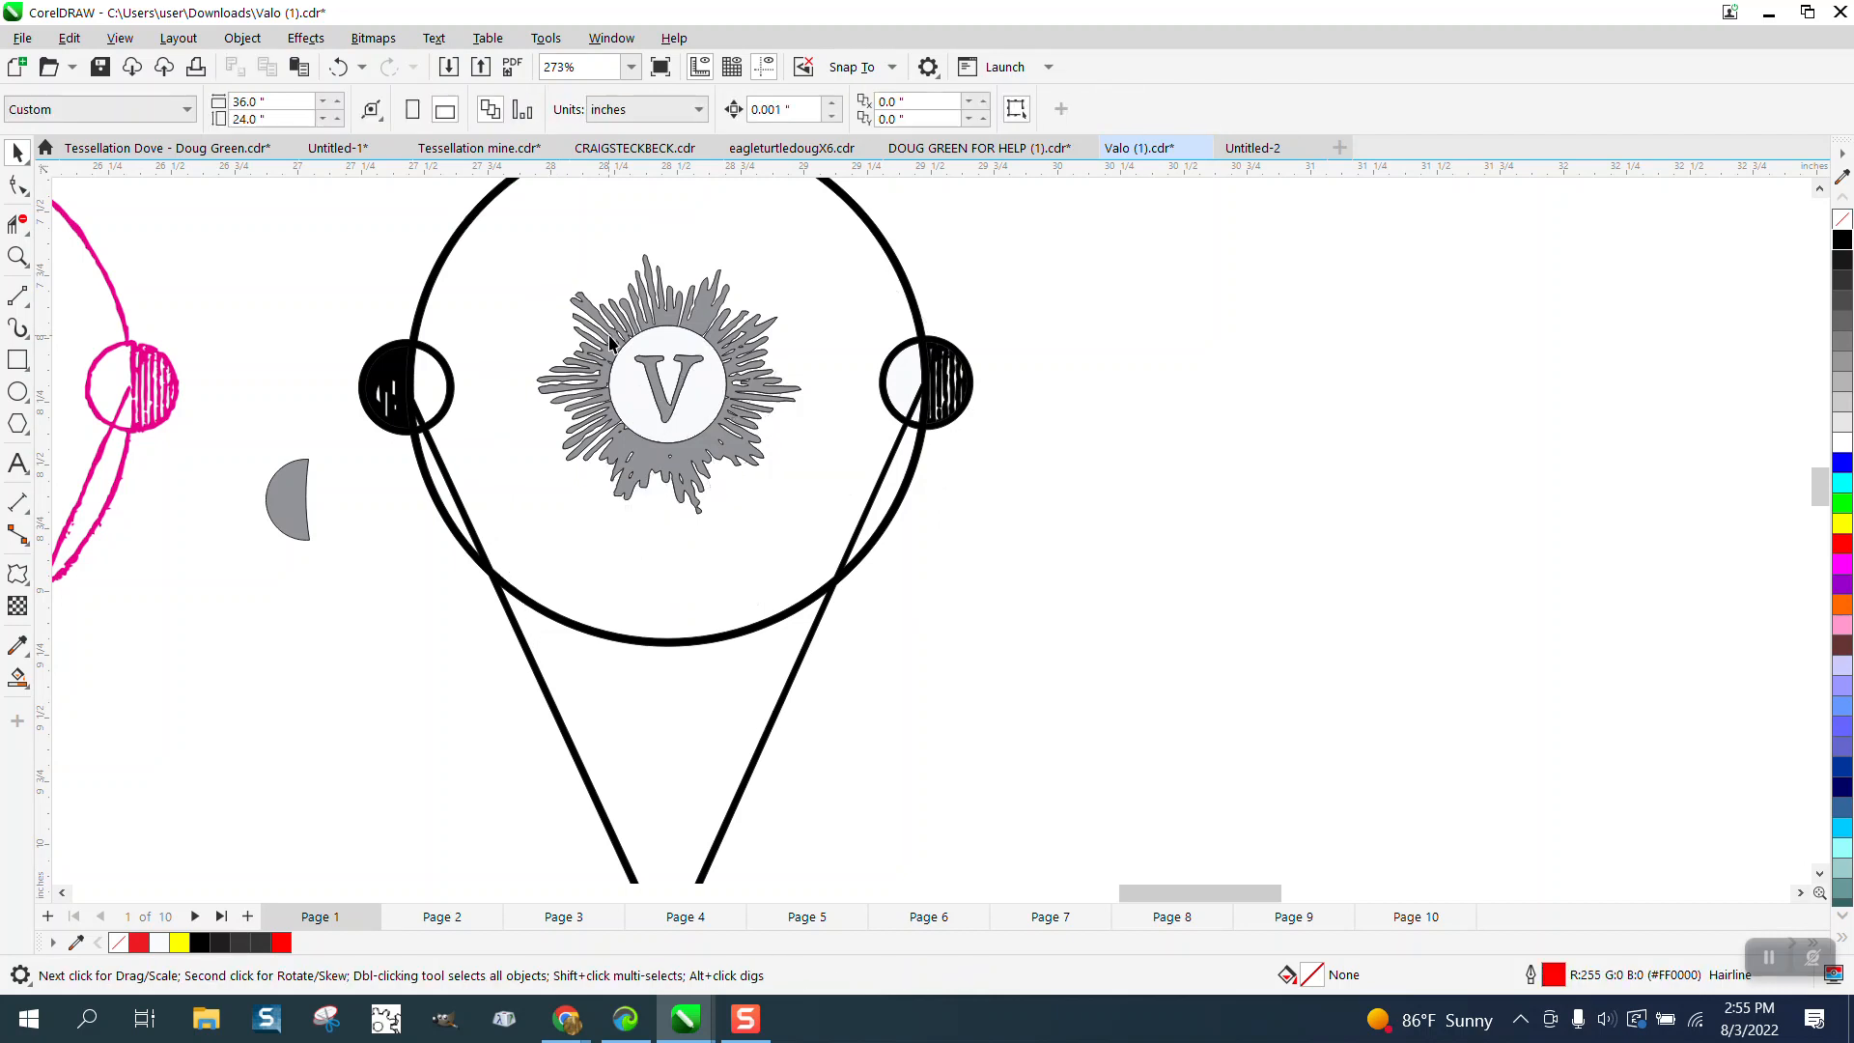
Remove the outlines from the starburst and V emblem objects, then try a black fill on them and undo it.
left_click_drag(680, 452, 835, 531)
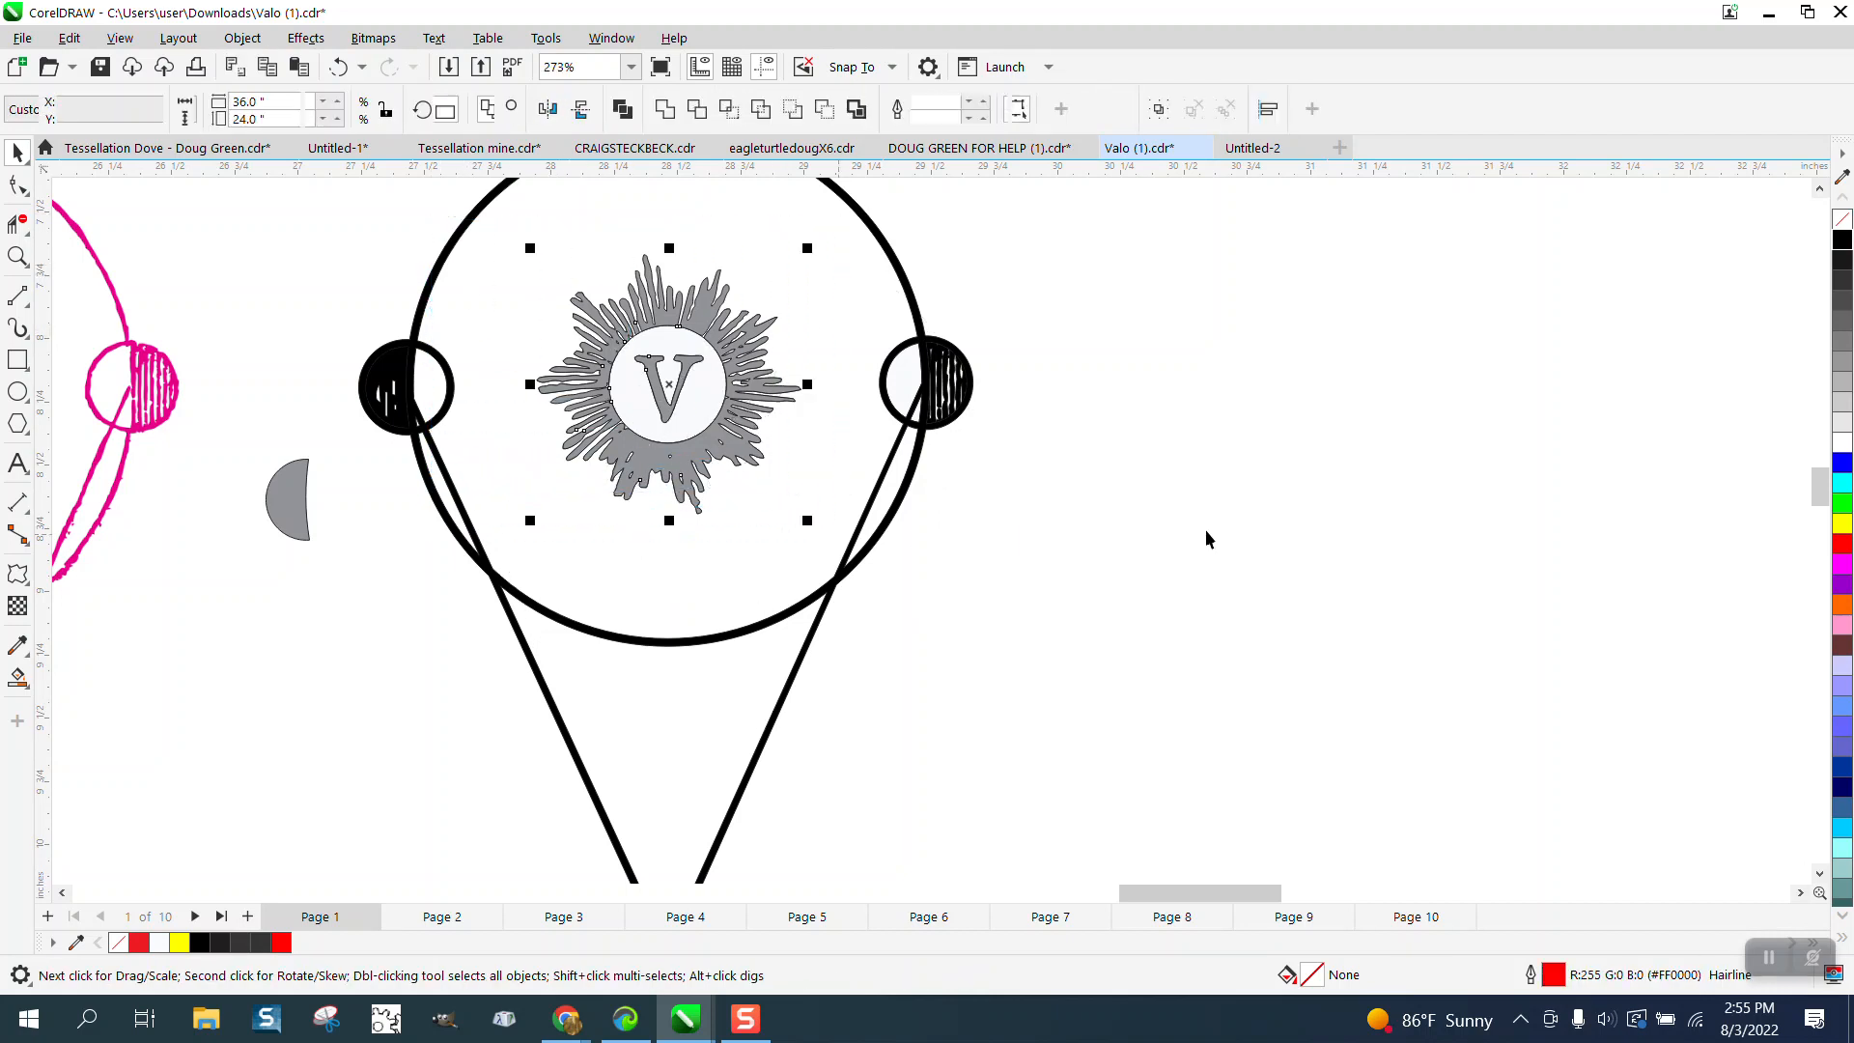
right_click(1843, 229)
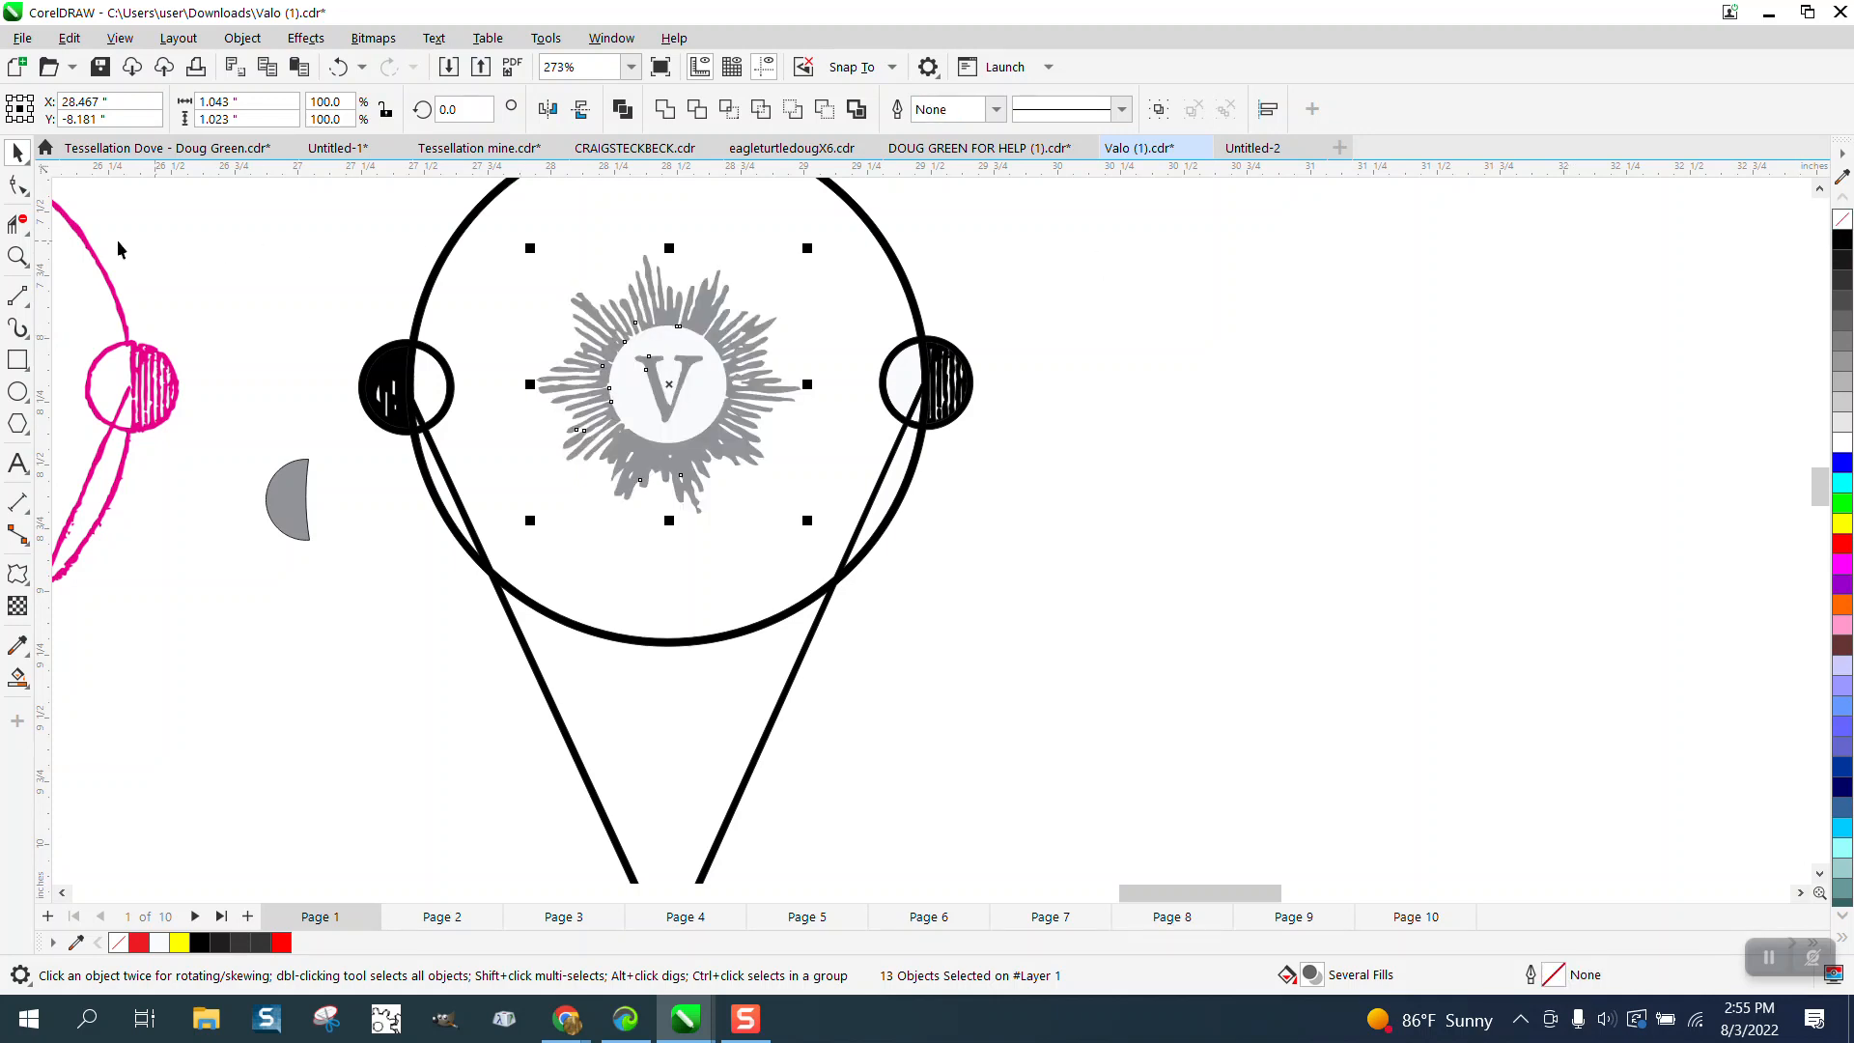
left_click(1842, 241)
left_click(338, 67)
Draw a rectangle about 3.44 by 1.8 inches over the emblem and side rings and fill it with yellow.
scroll(378, 522, "down", 1)
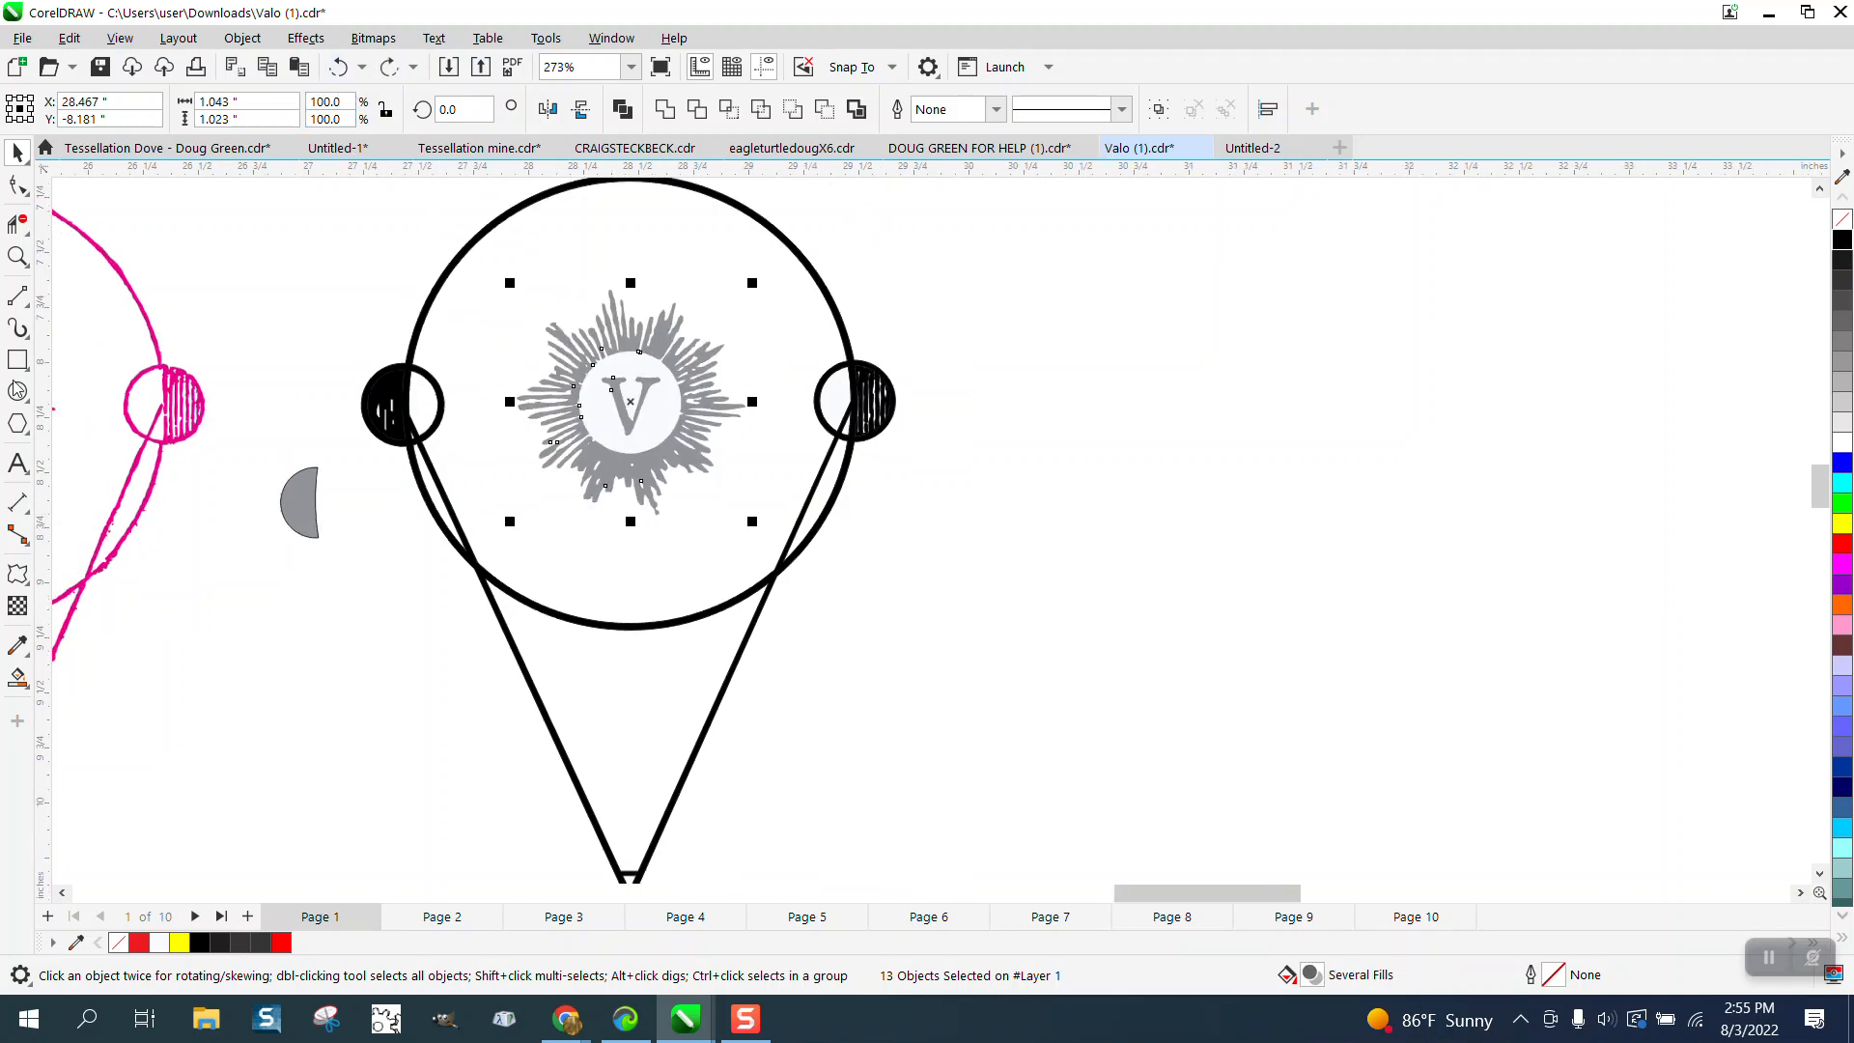
mouse_move(325, 238)
left_mouse_down()
mouse_move(359, 307)
mouse_move(1084, 635)
left_mouse_up()
left_click(1841, 523)
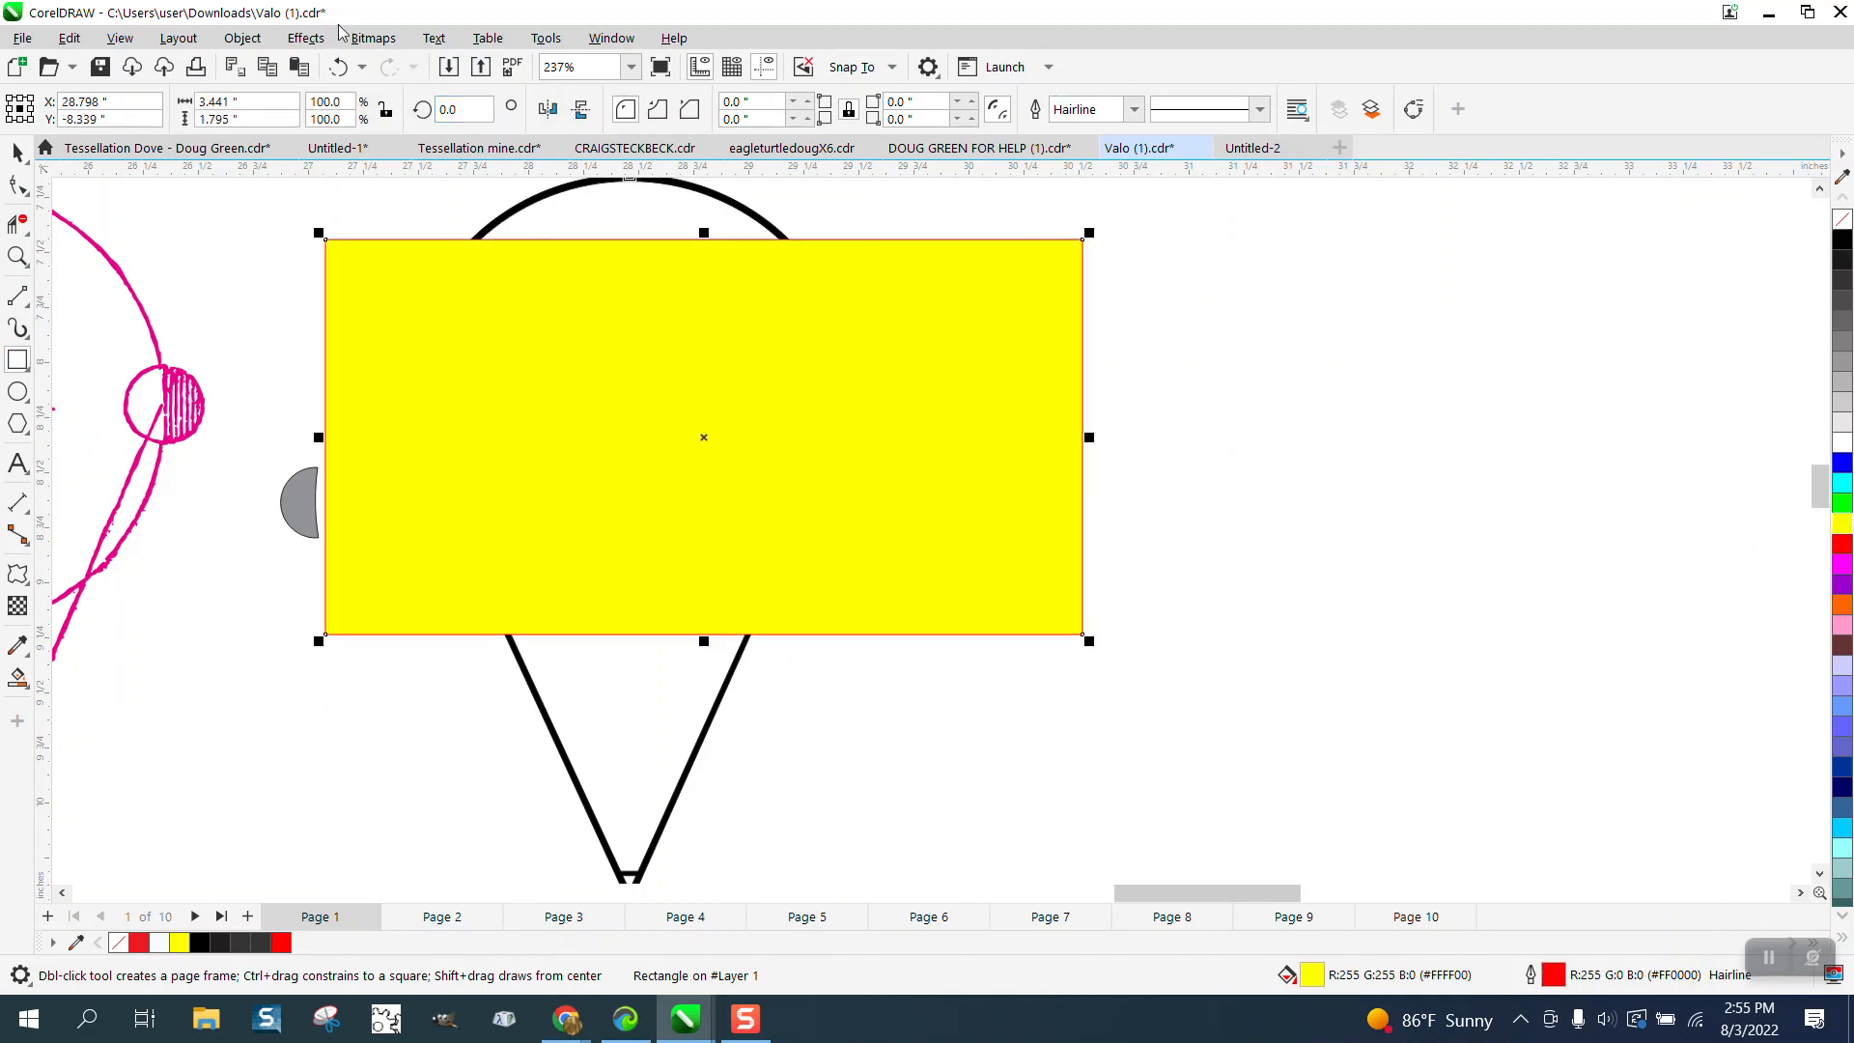
Send the yellow rectangle behind all the artwork, accepting its move to another layer.
left_click(242, 38)
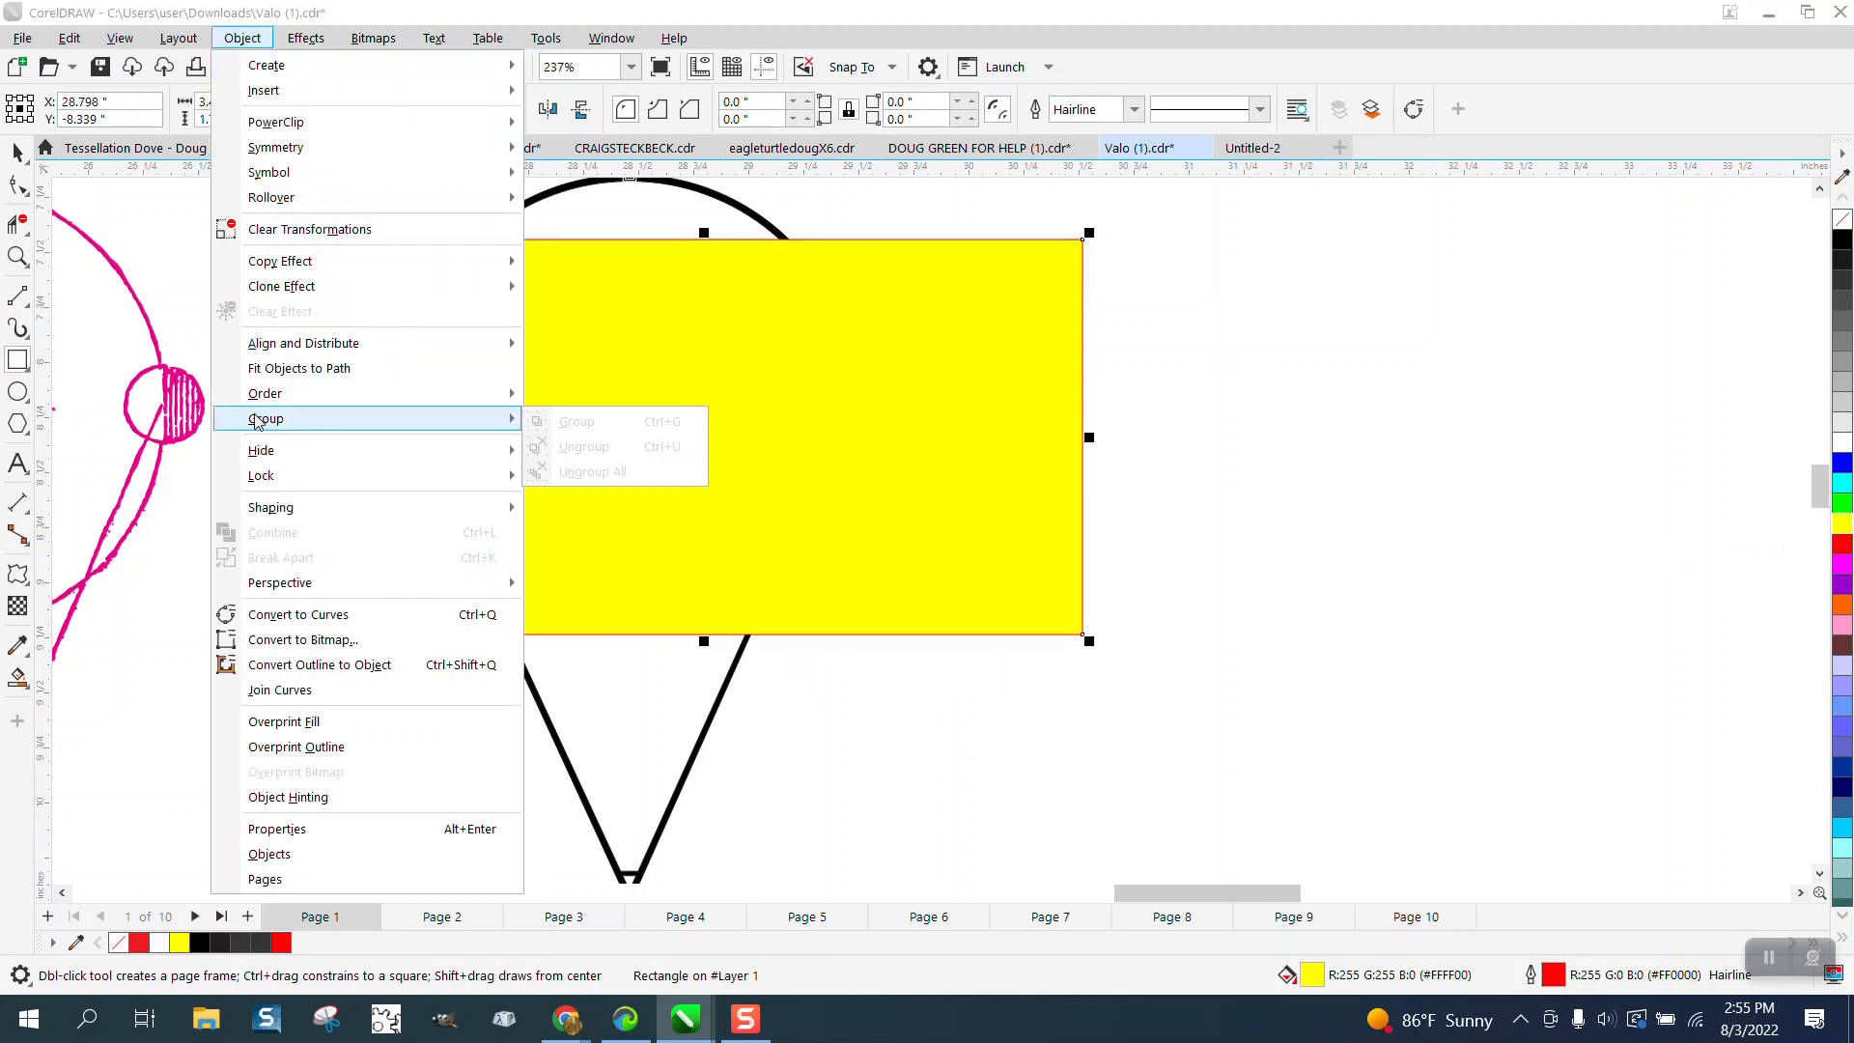
mouse_move(283, 399)
left_click(579, 421)
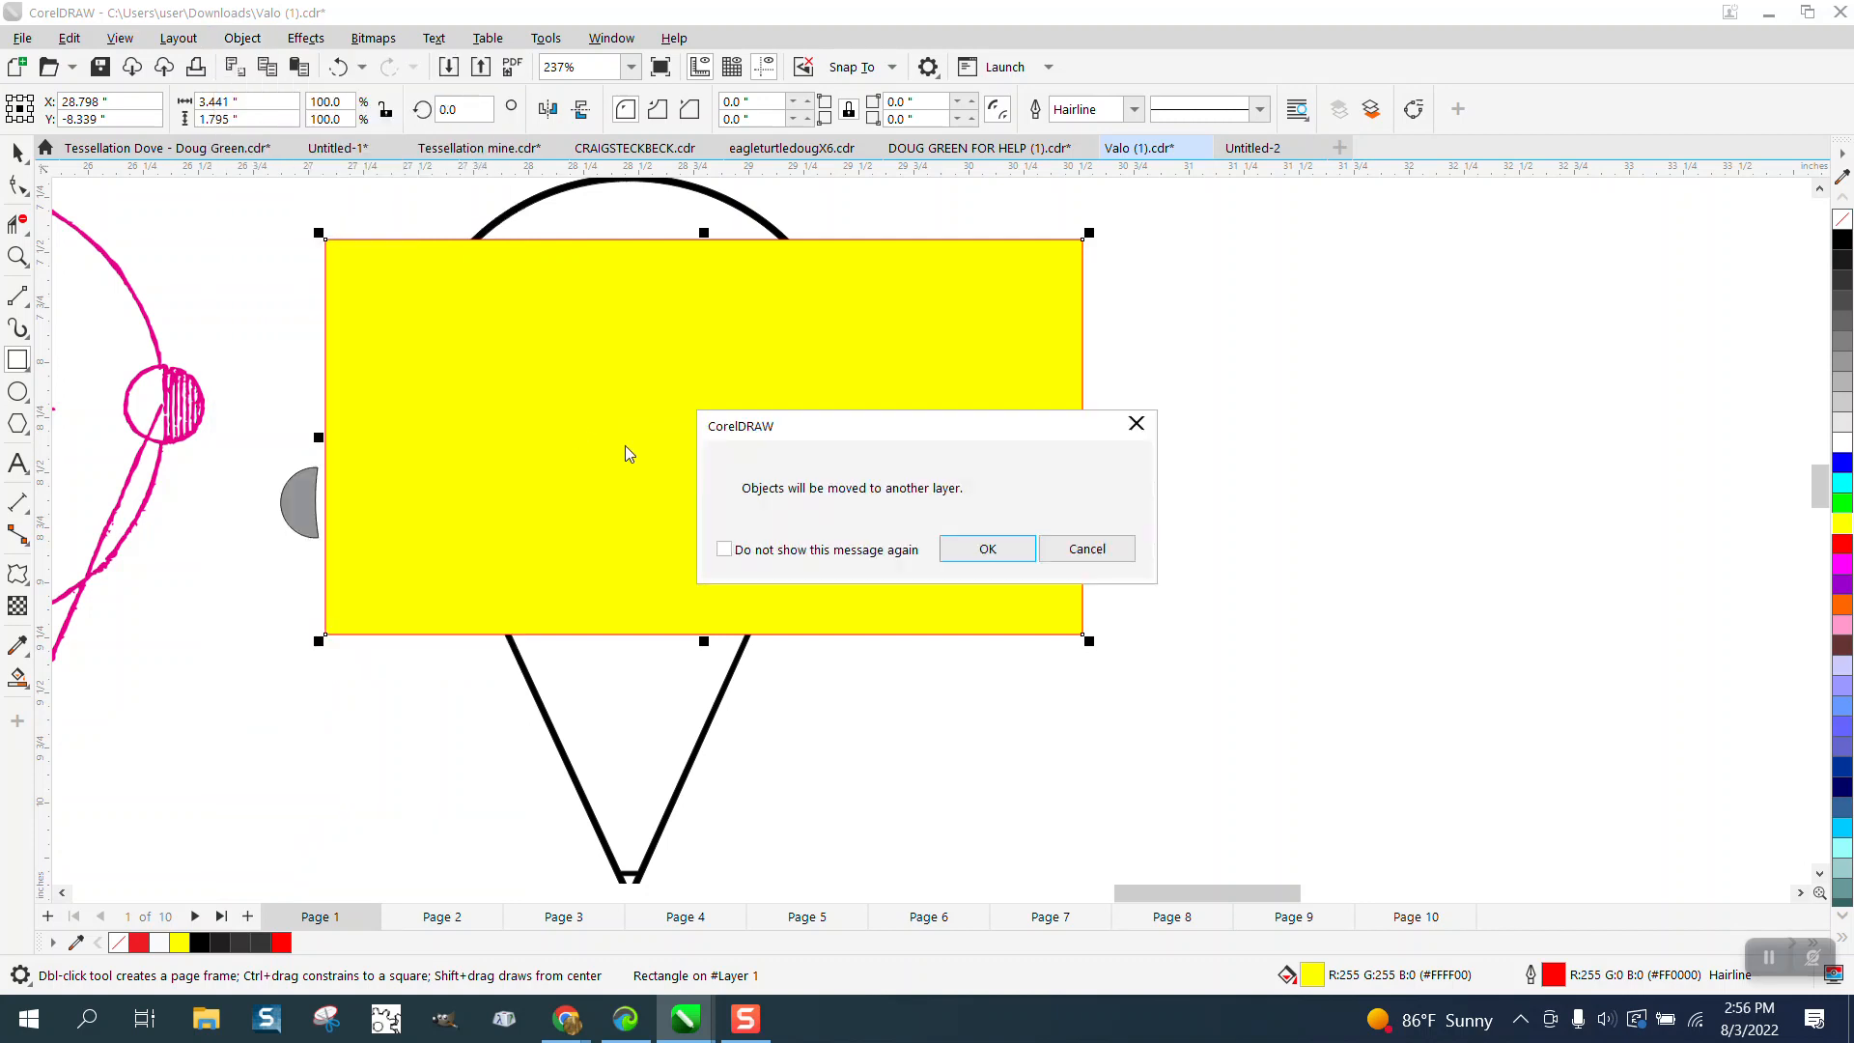
left_click(1033, 550)
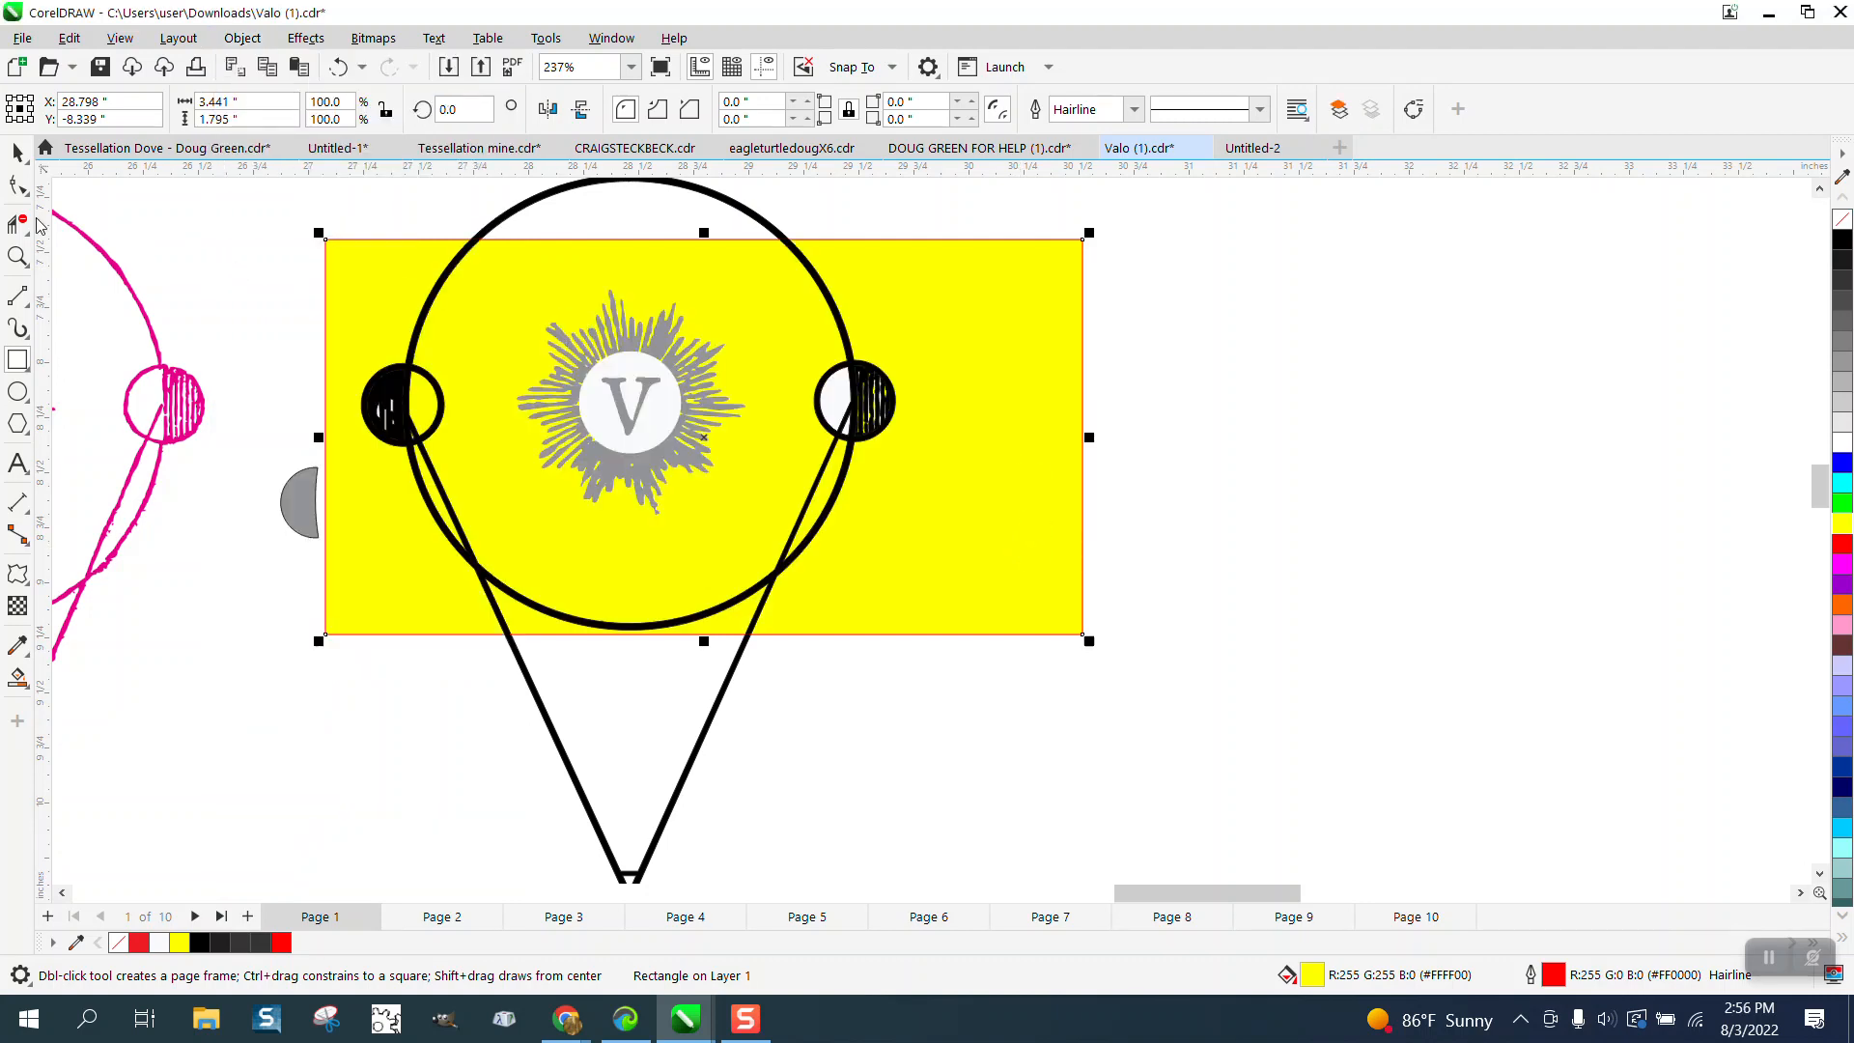
Delete the off-white piece filling the left half of the right small ring.
left_click(16, 163)
left_click(209, 203)
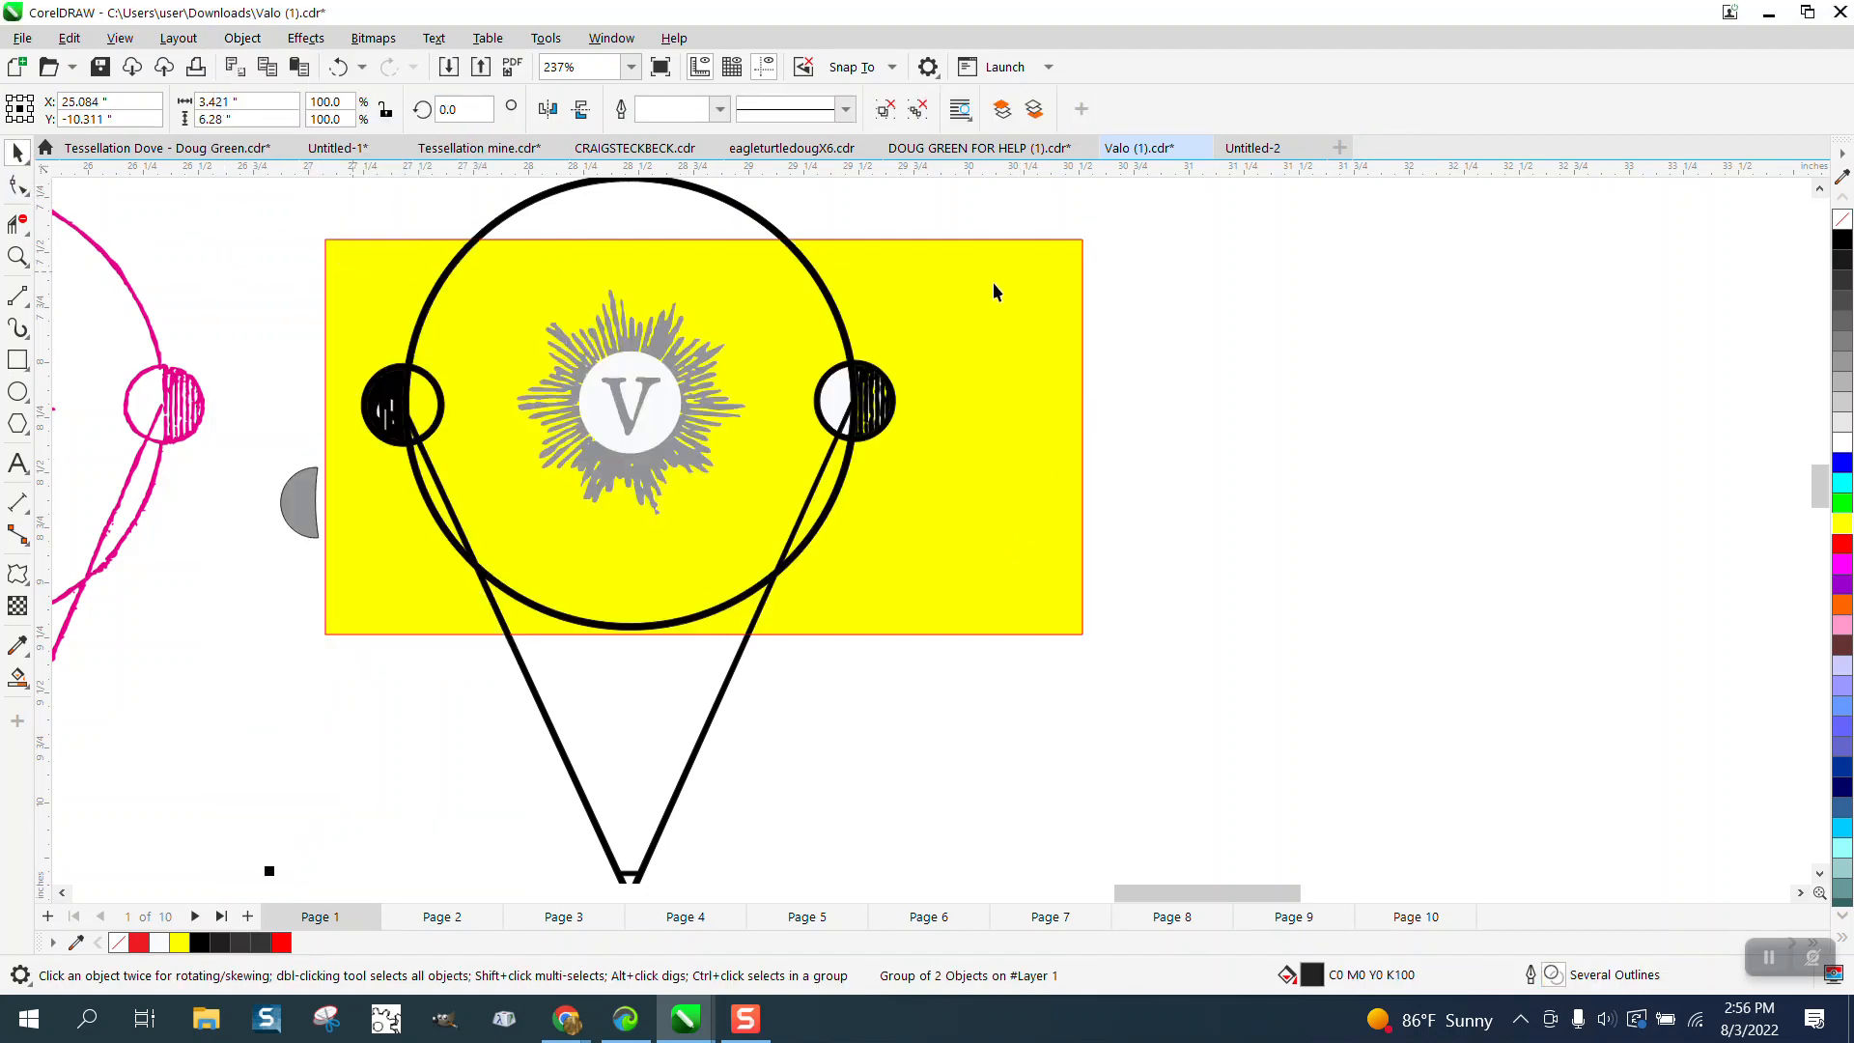
left_click(1240, 363)
left_click(844, 393)
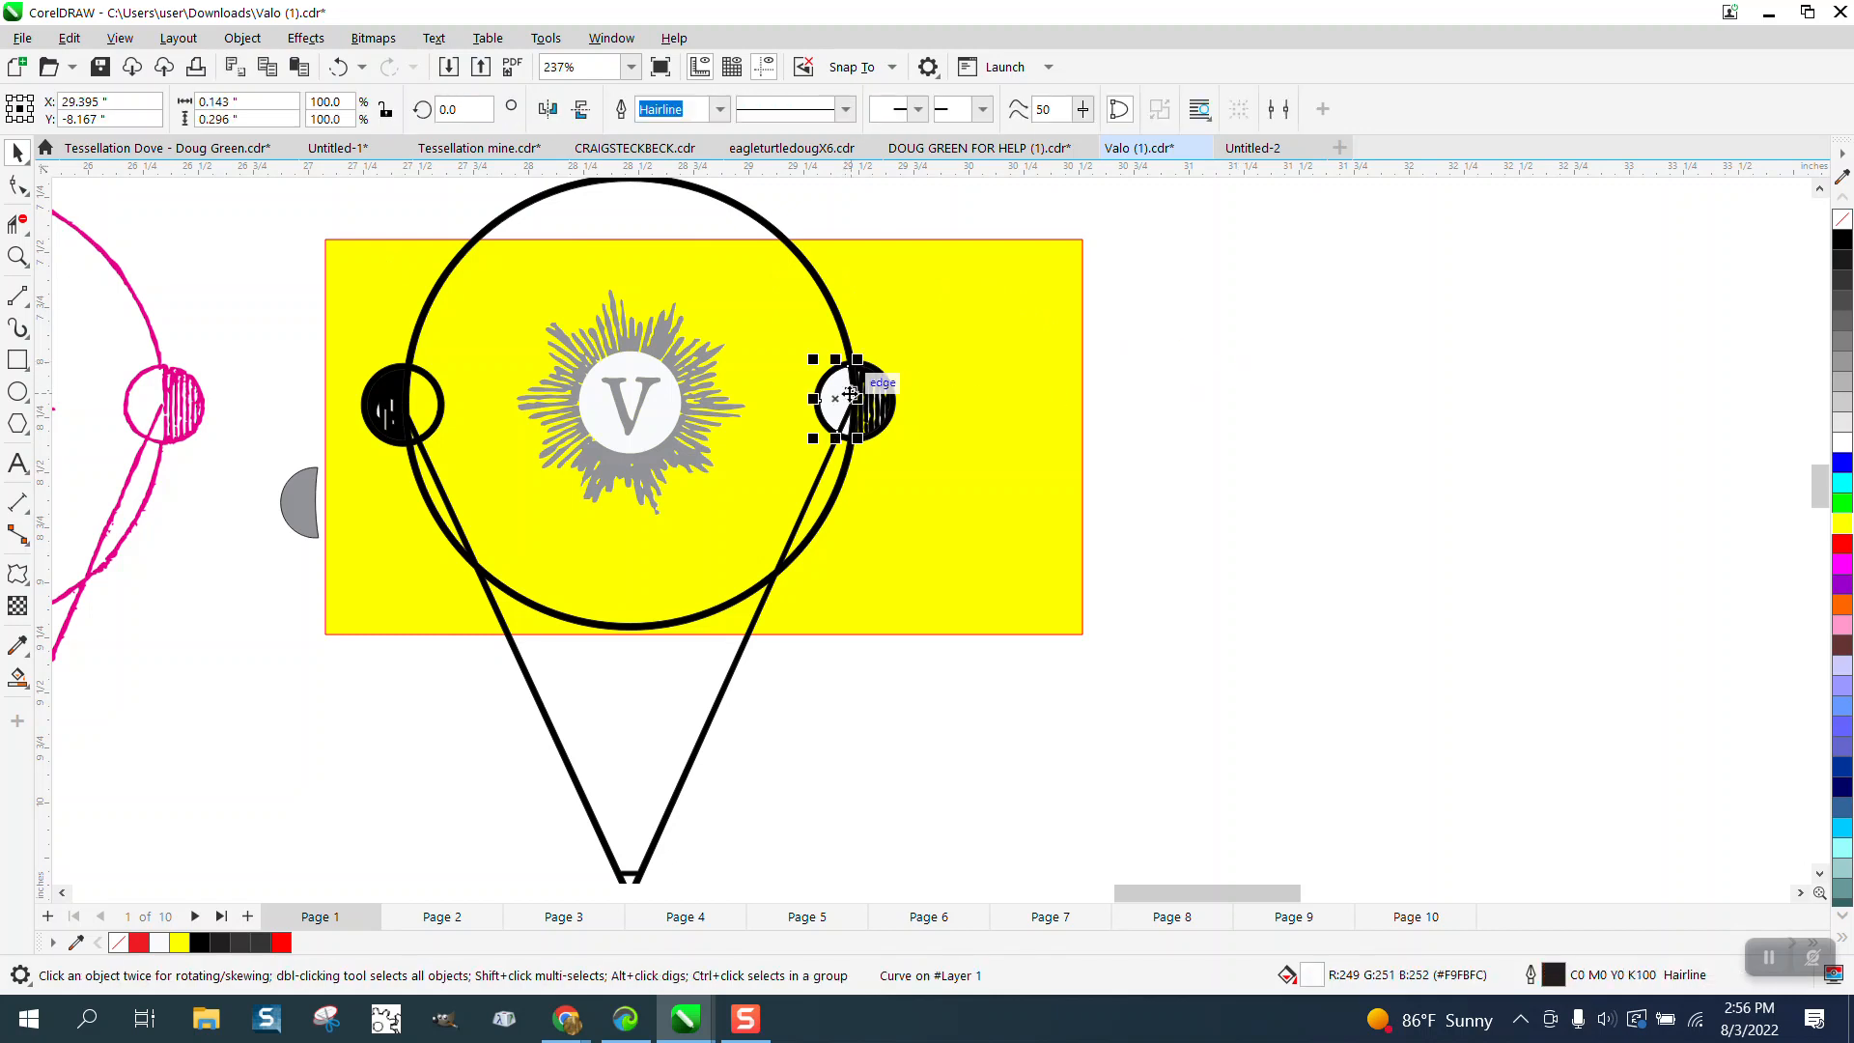
key("Delete")
left_click(852, 427)
key("Delete")
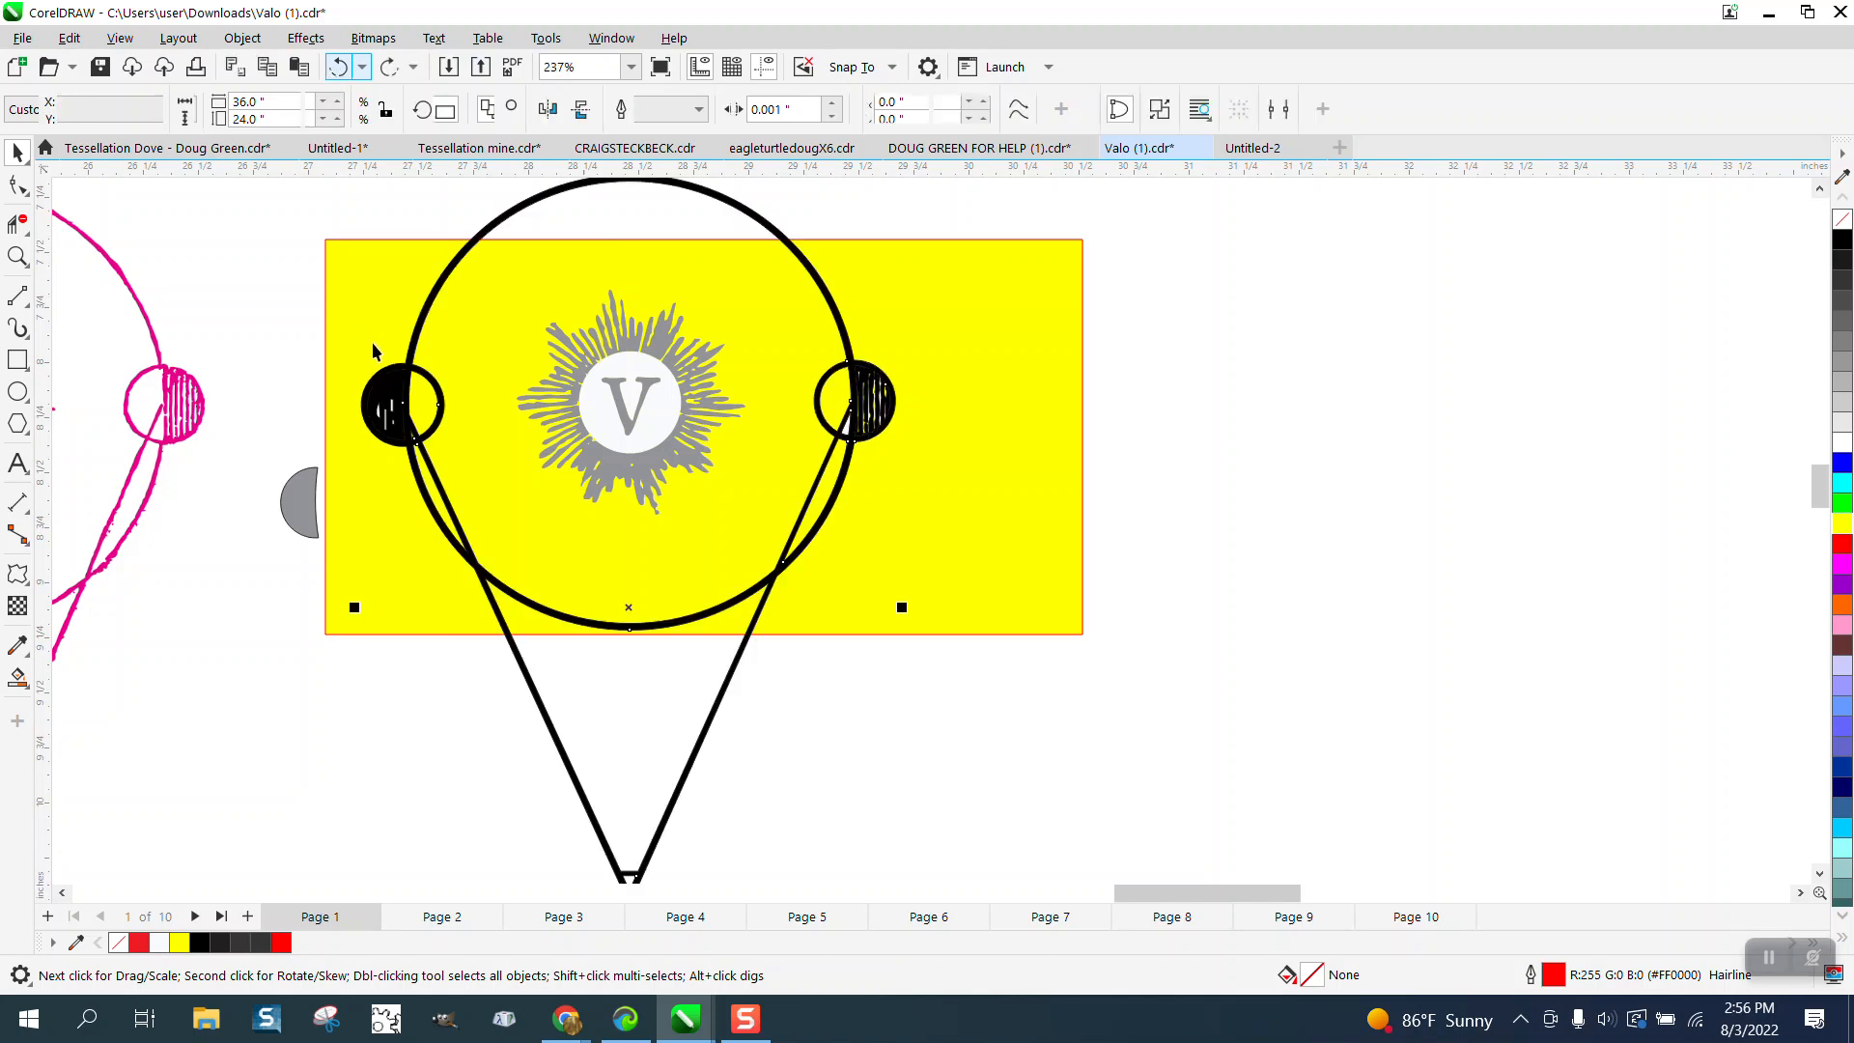
left_click(338, 67)
Delete the white sliver between the diagonal line and the large ring inside the right small ring.
left_click(17, 257)
left_click_drag(833, 376, 993, 501)
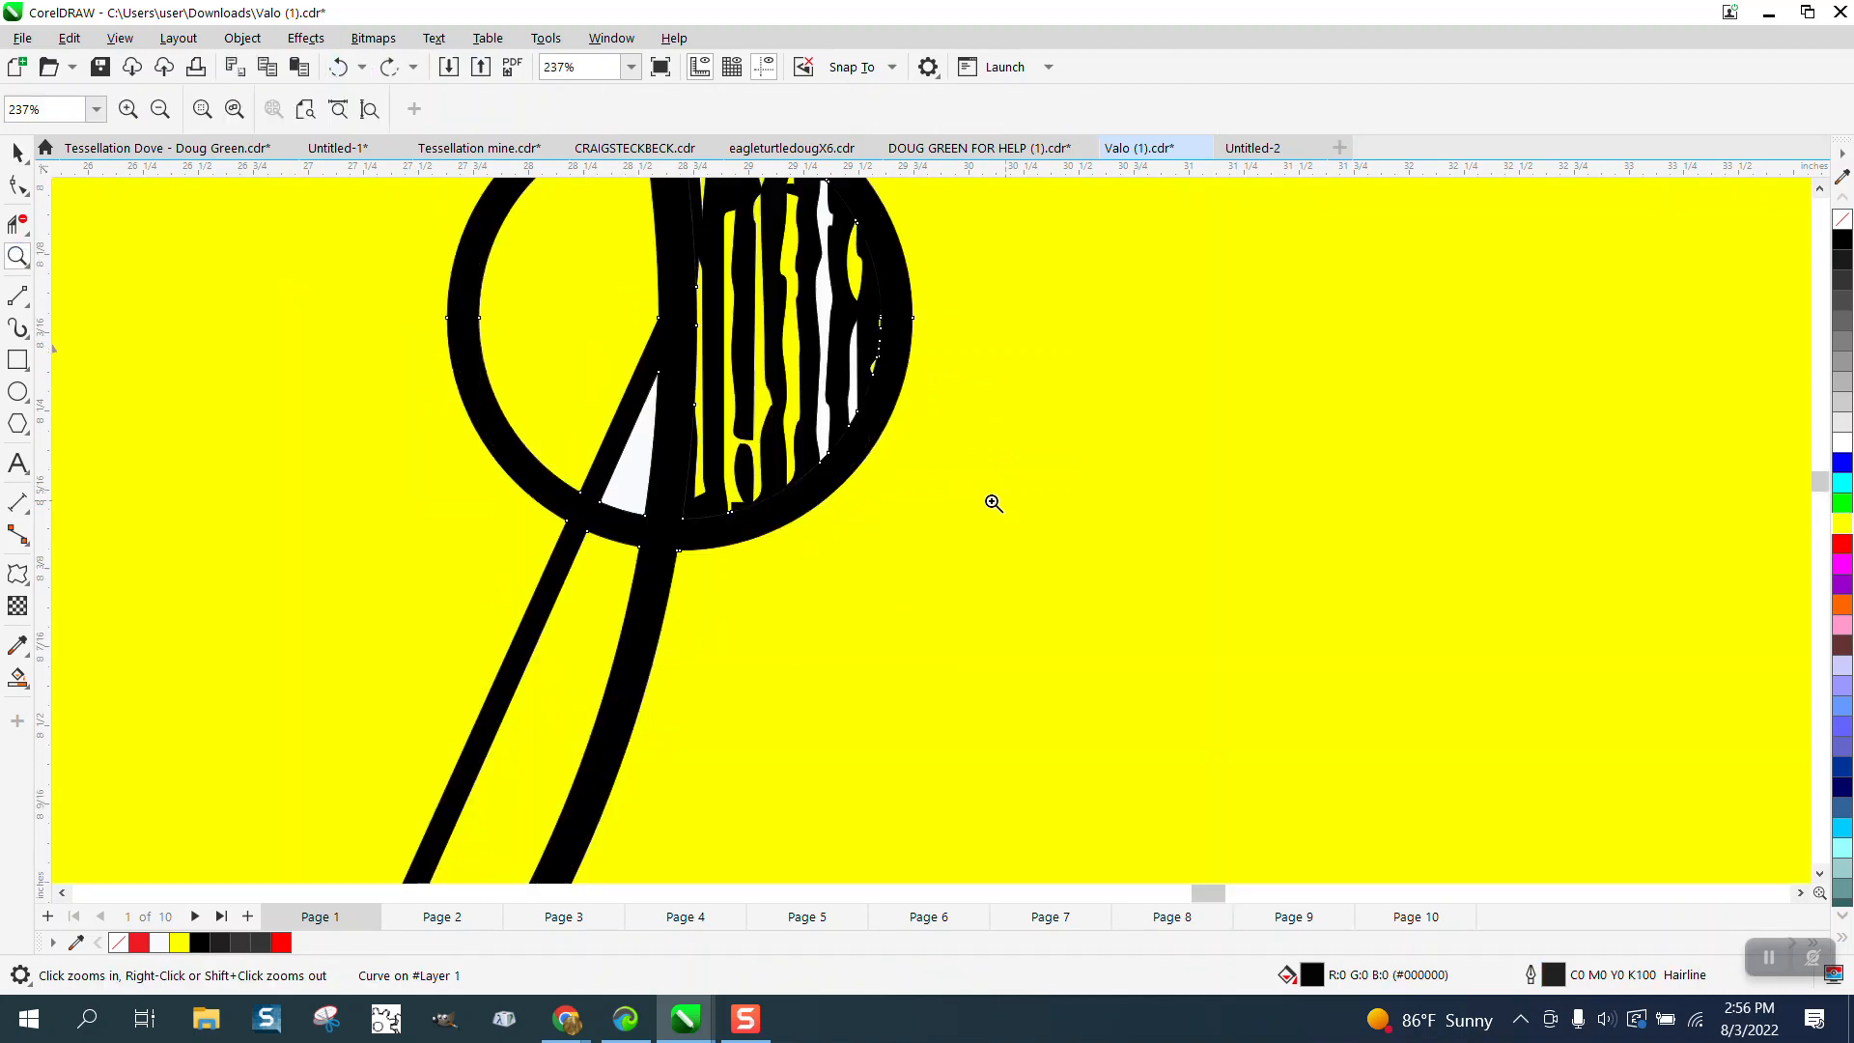
left_click(18, 156)
left_click(633, 461)
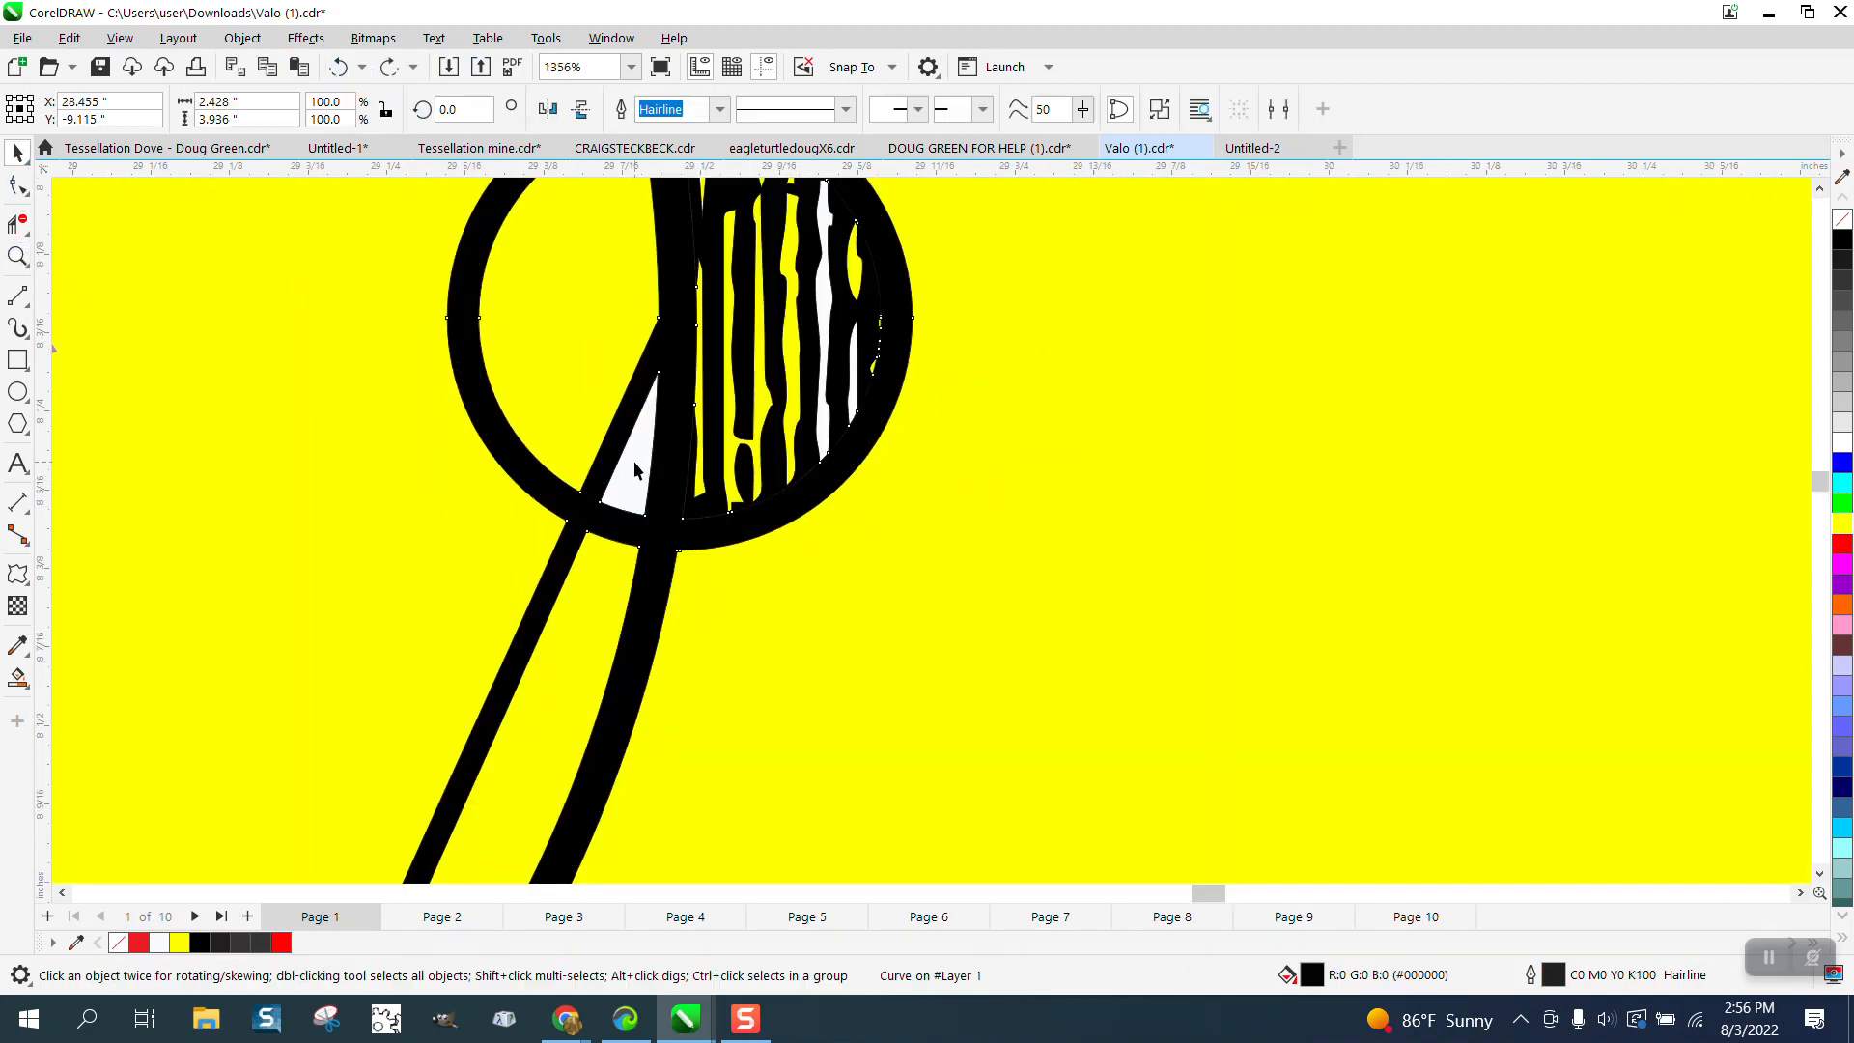
key("Delete")
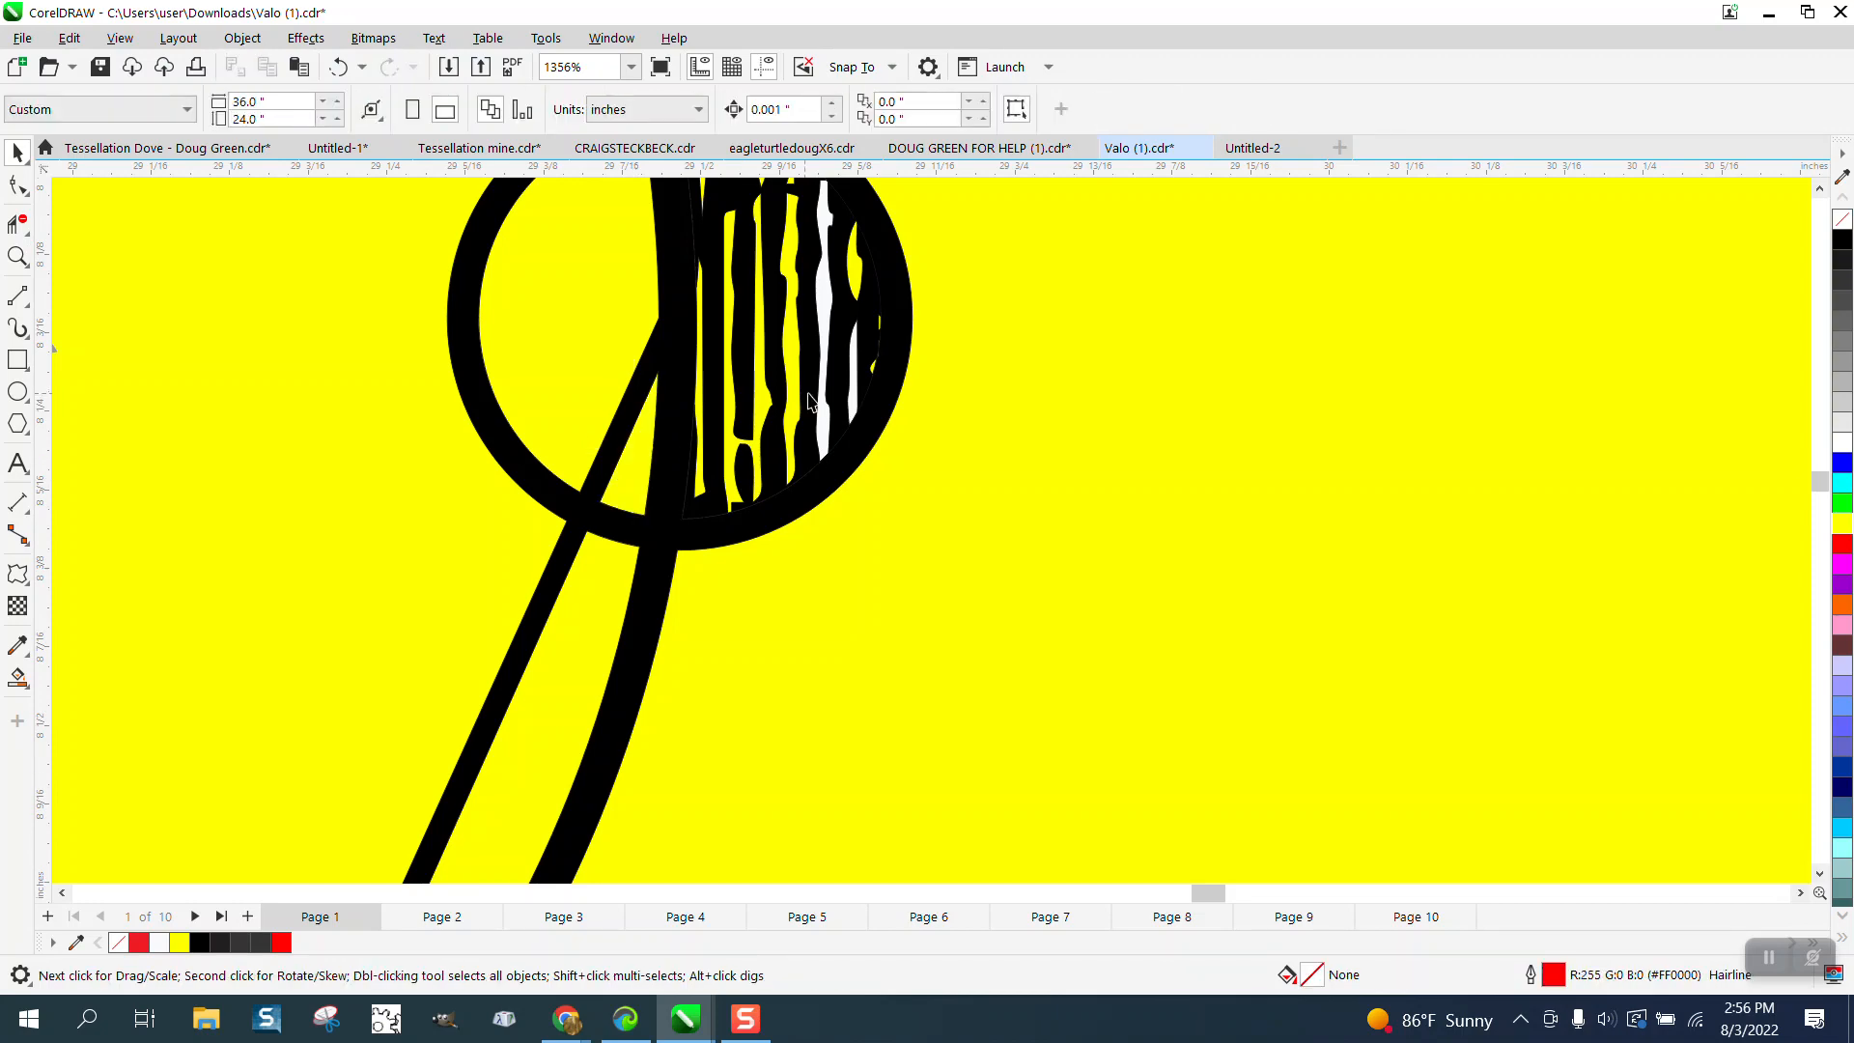
Delete the two remaining white streaks in the striped half of the right small ring.
left_click(823, 332)
key("Delete")
left_click(853, 364)
key("Delete")
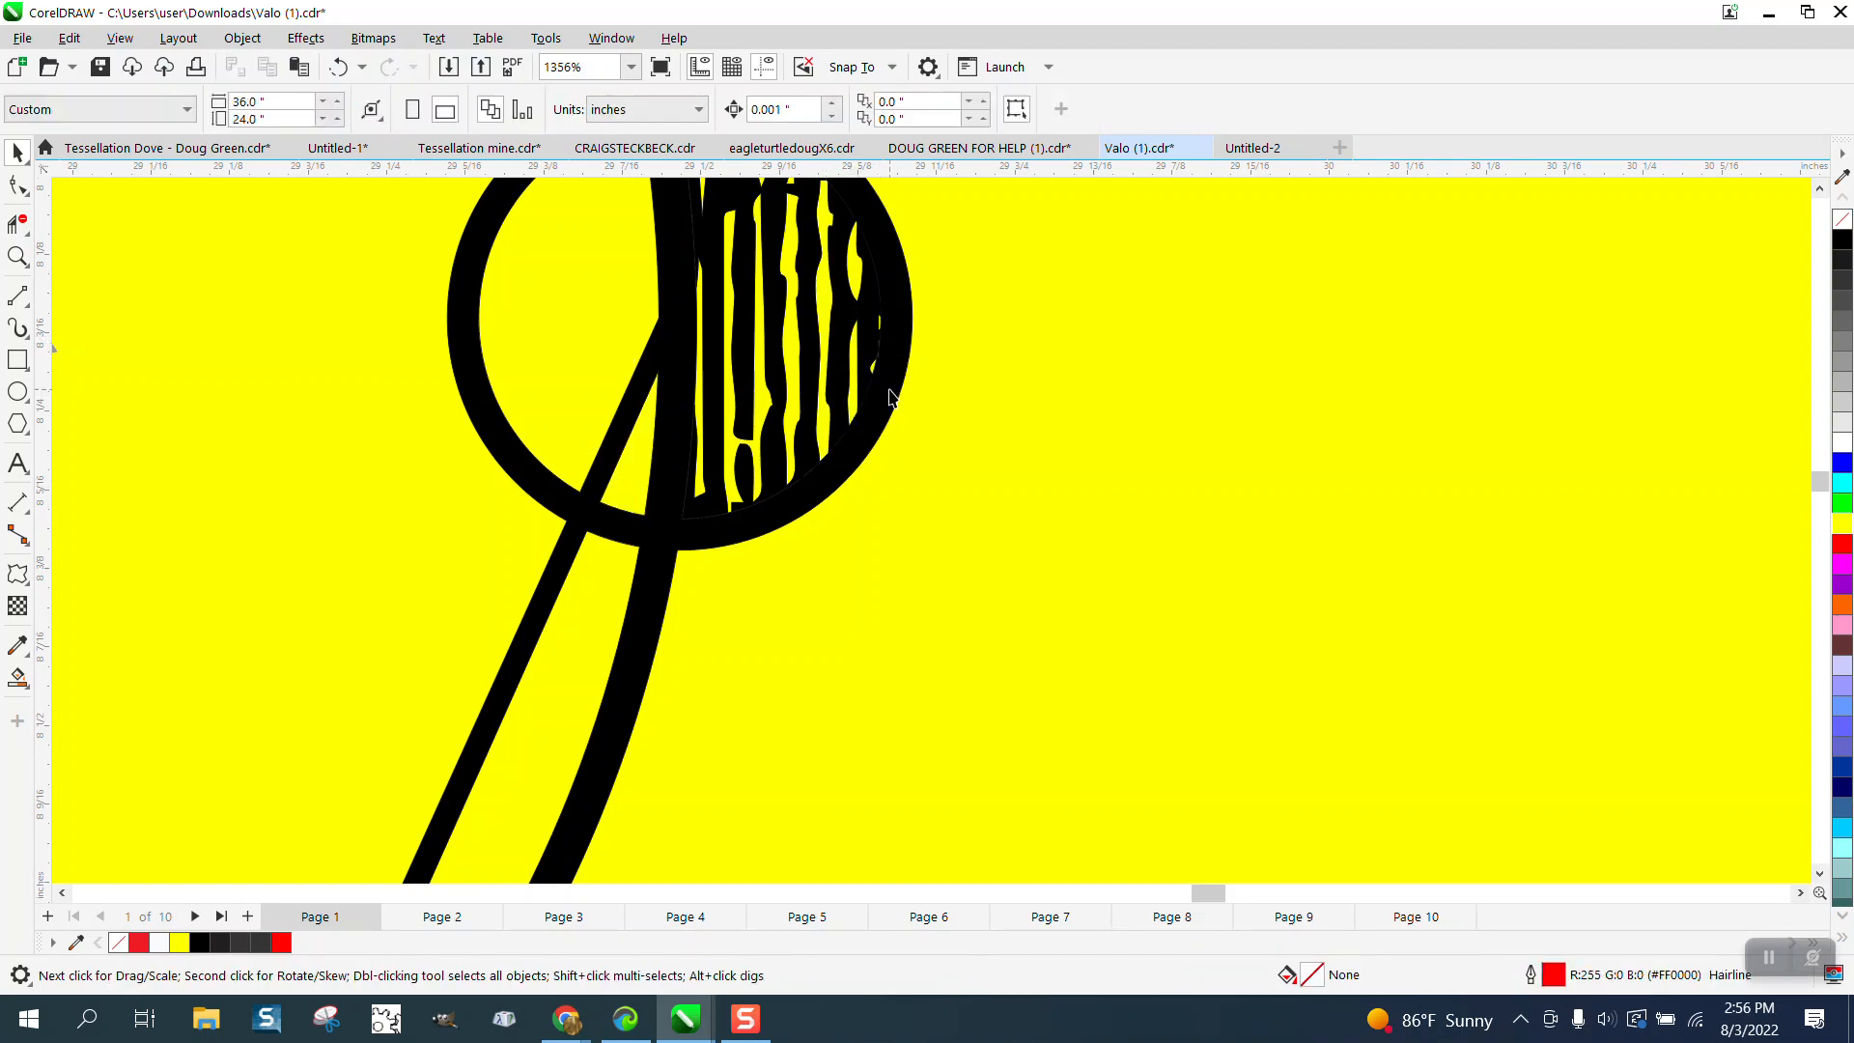
scroll(889, 396, "down", 5)
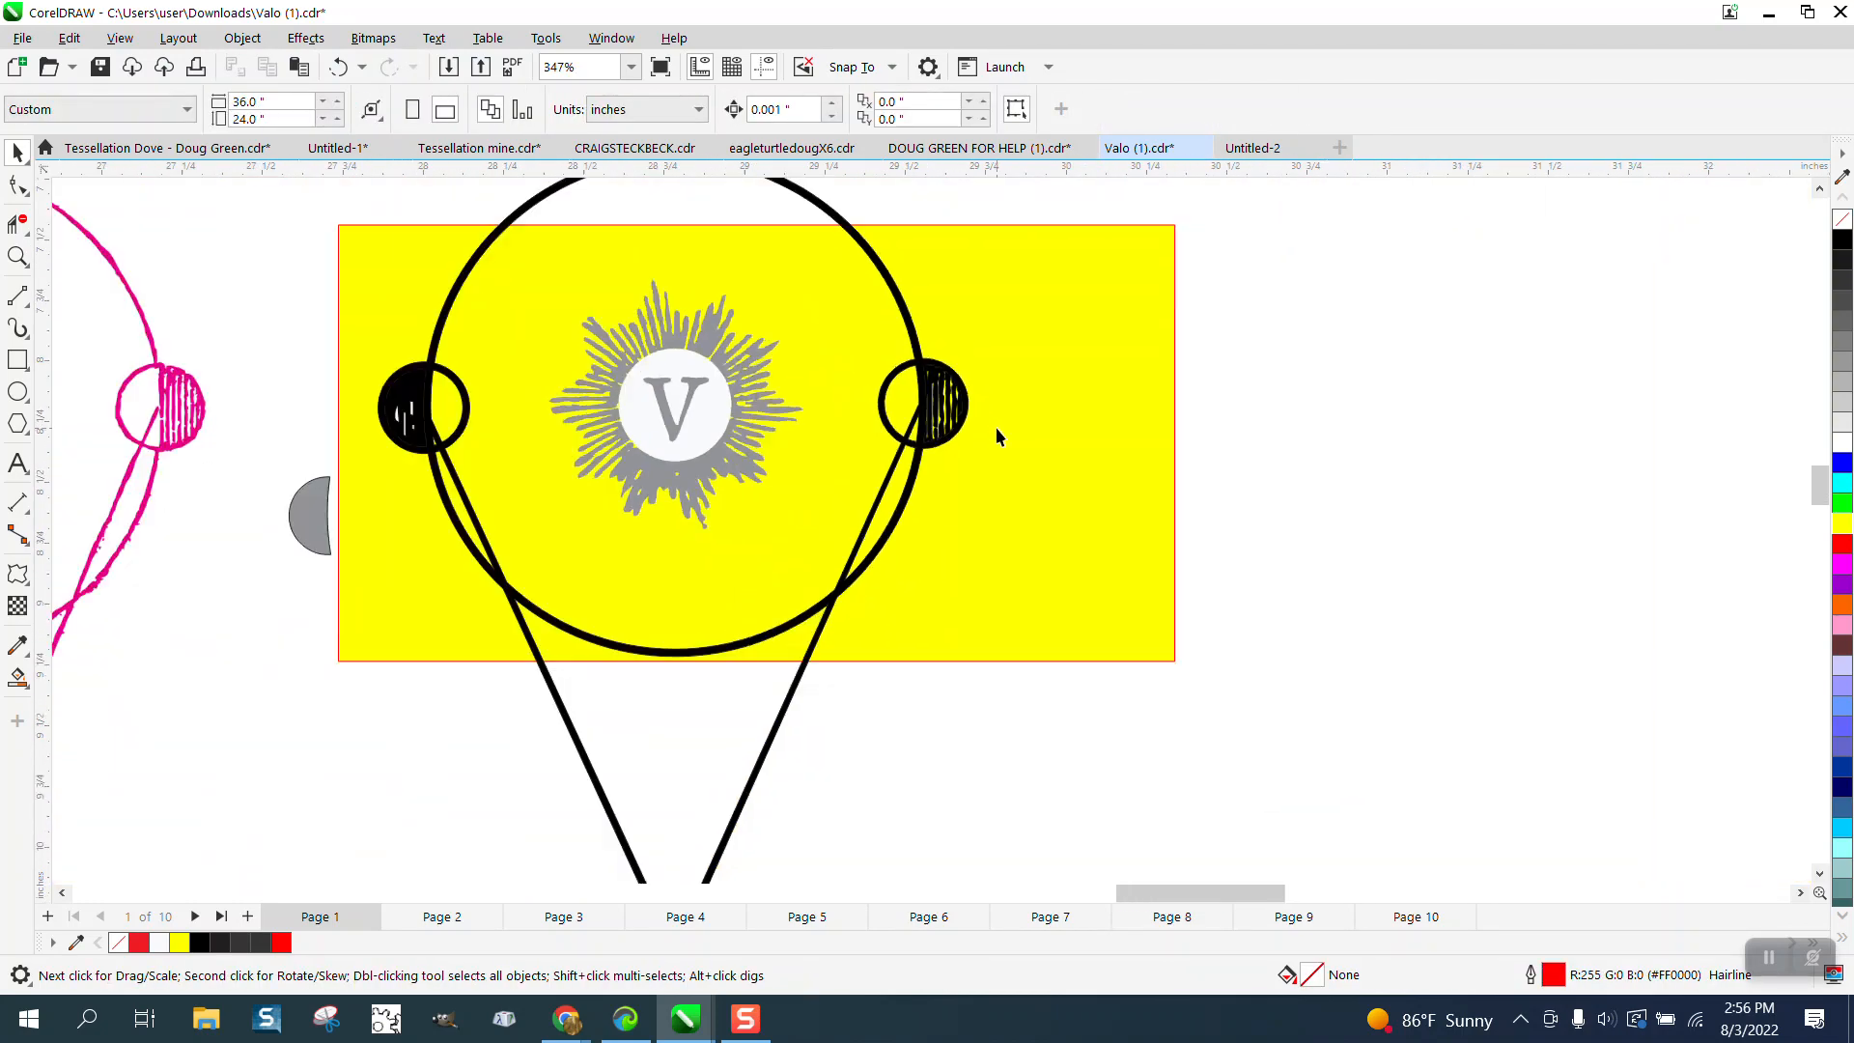
scroll(997, 437, "down", 1)
left_click(19, 257)
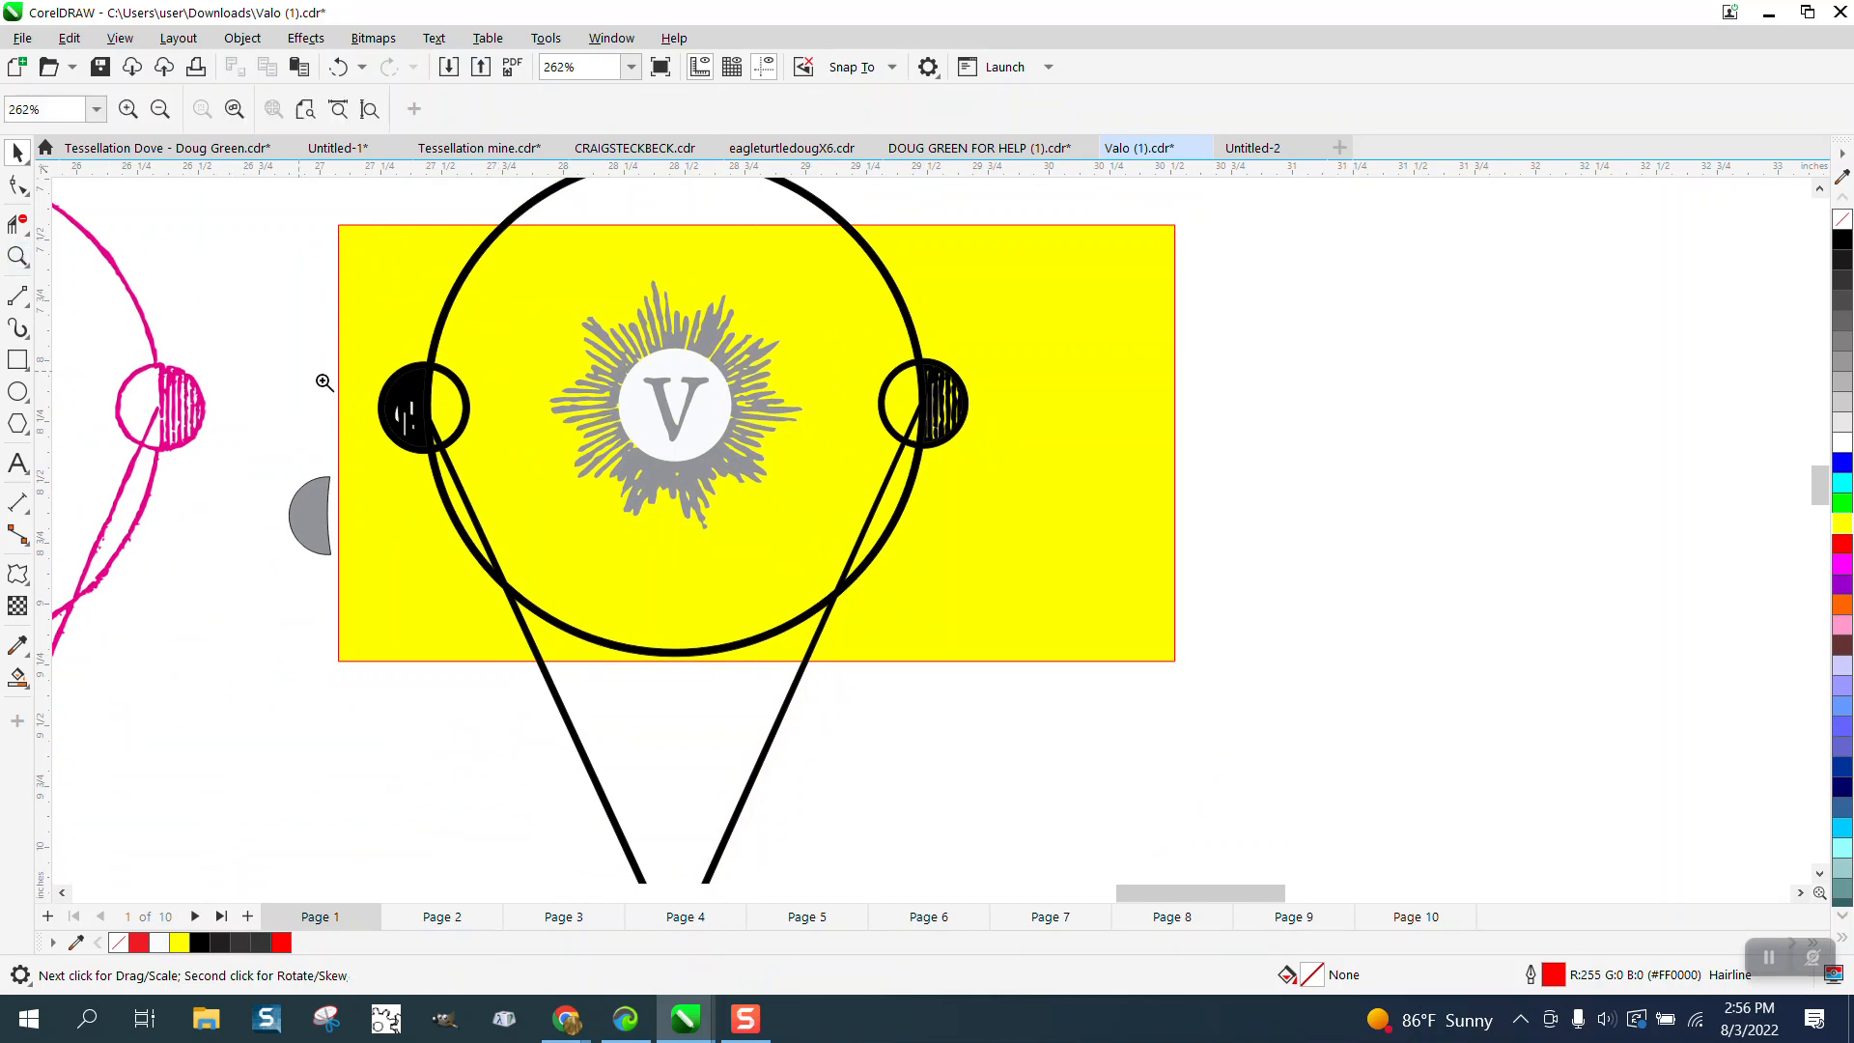
Delete the four white pieces inside the dark half of the left small ring.
left_click(491, 460)
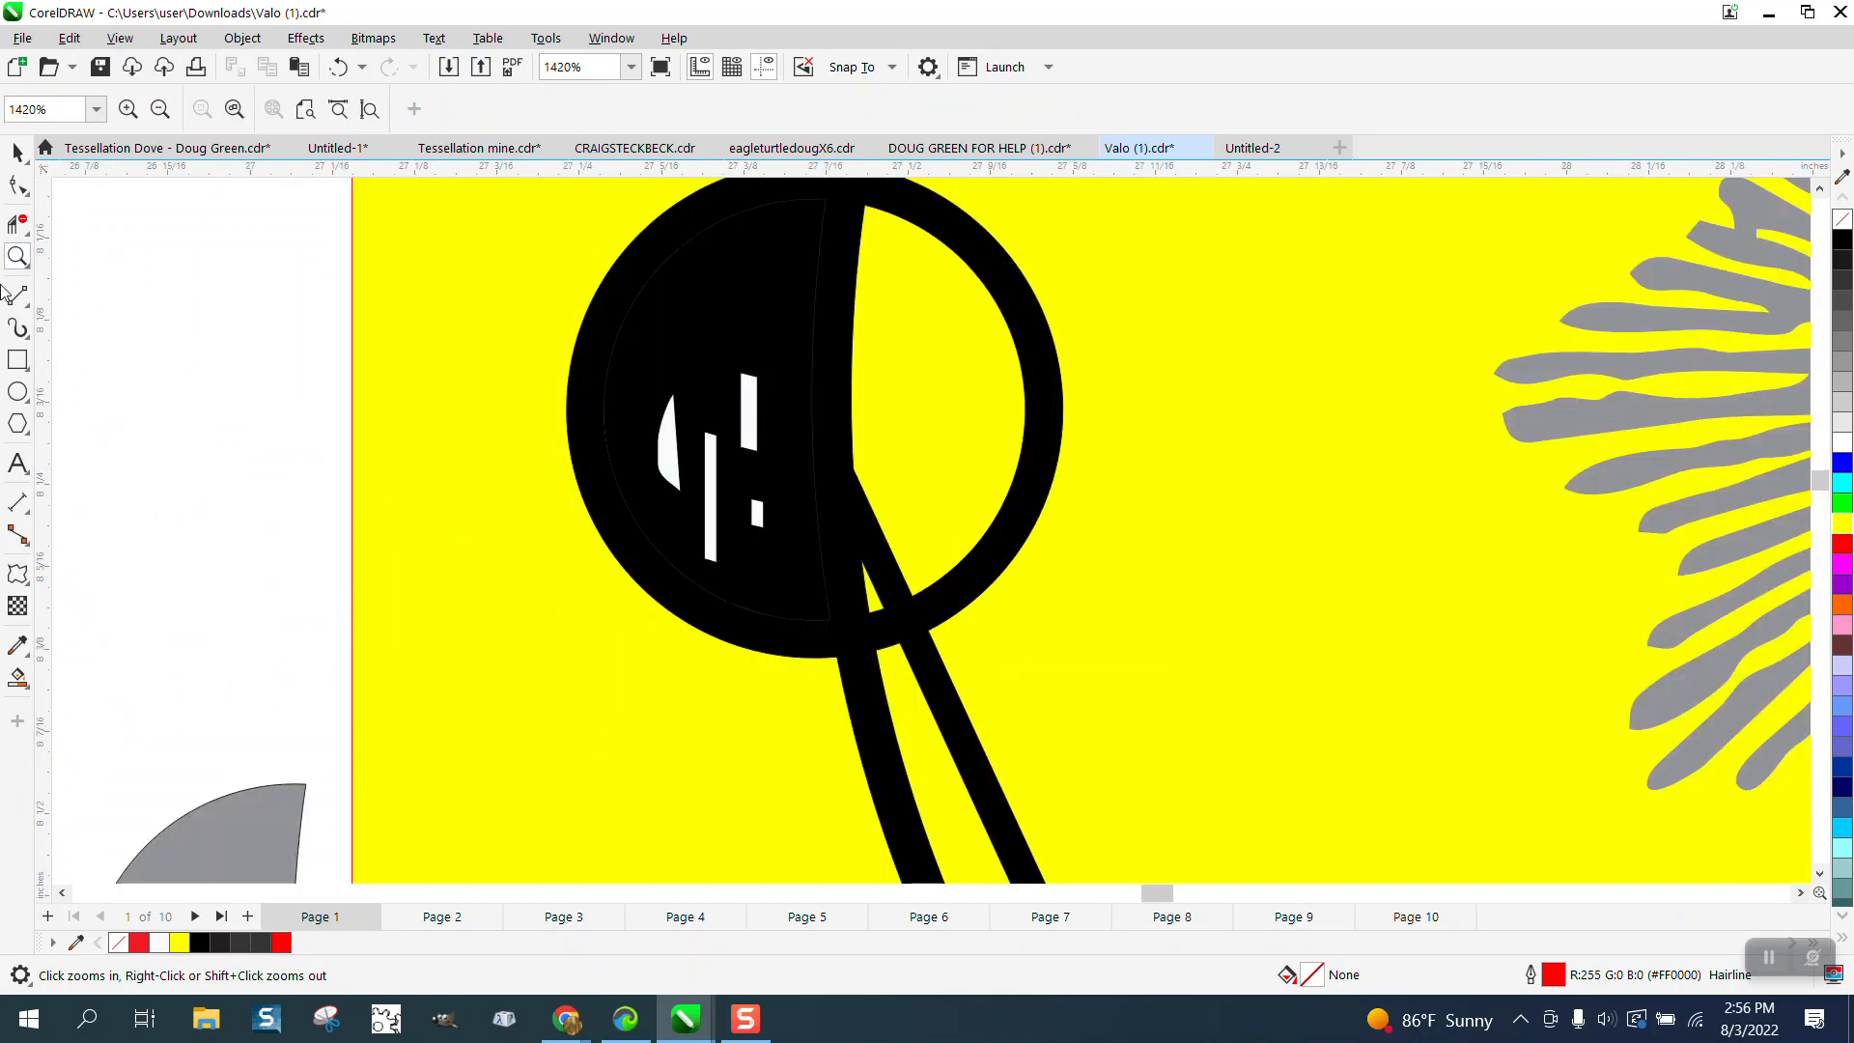
left_click(17, 153)
left_click(673, 431)
key("Delete")
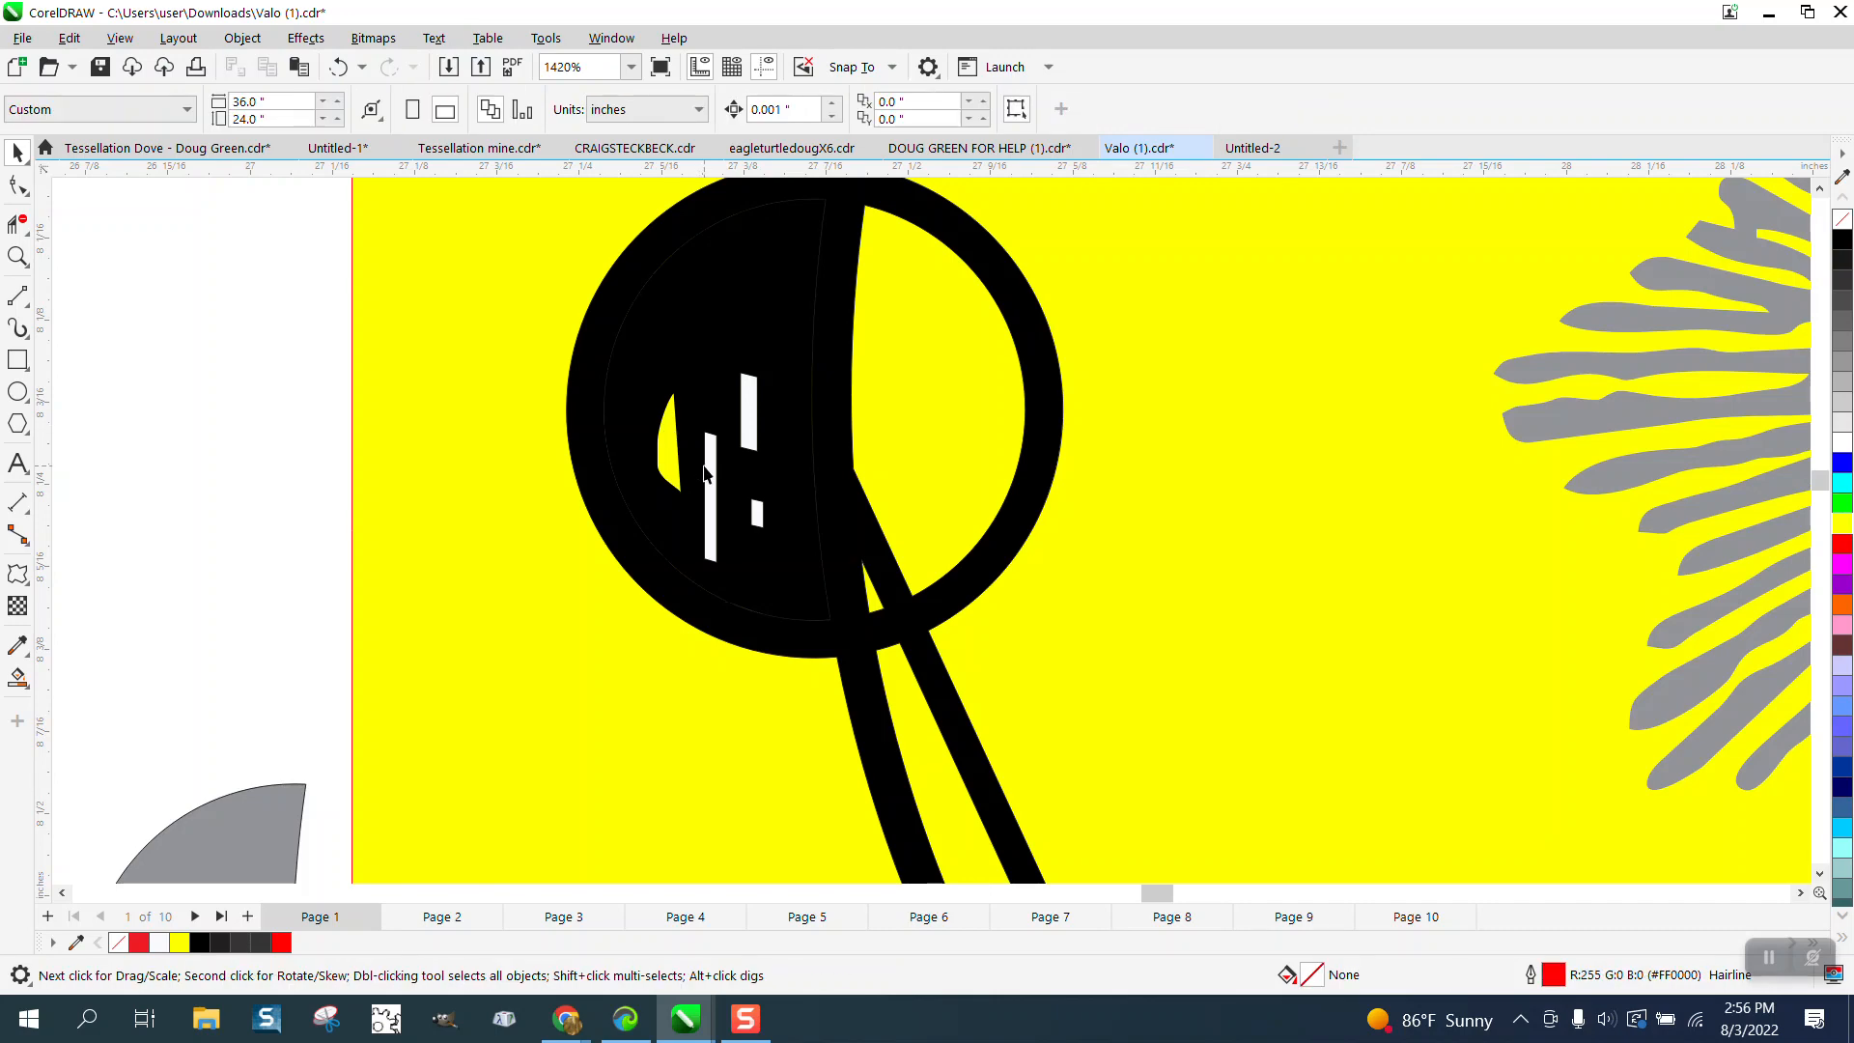
left_click(710, 477)
key("Delete")
left_click(747, 428)
key("Delete")
left_click(757, 512)
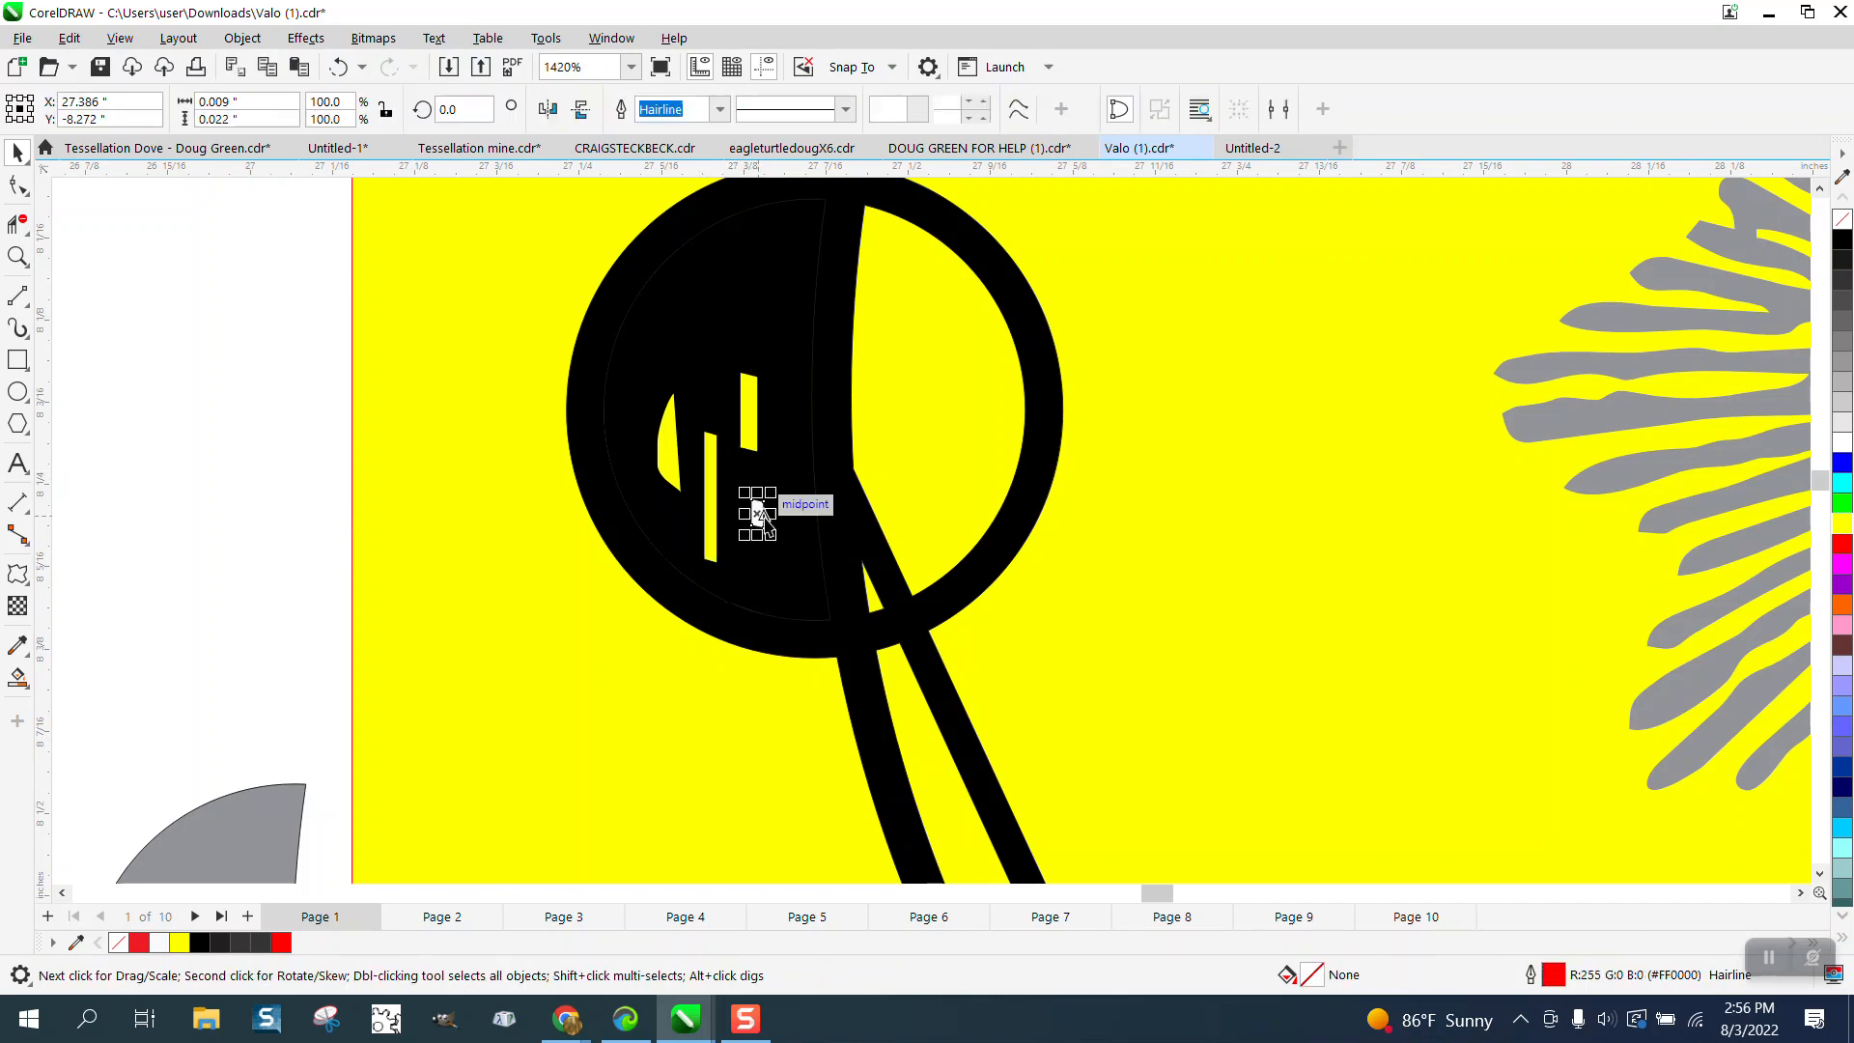
key("Delete")
scroll(475, 500, "down", 2)
scroll(465, 505, "down", 1)
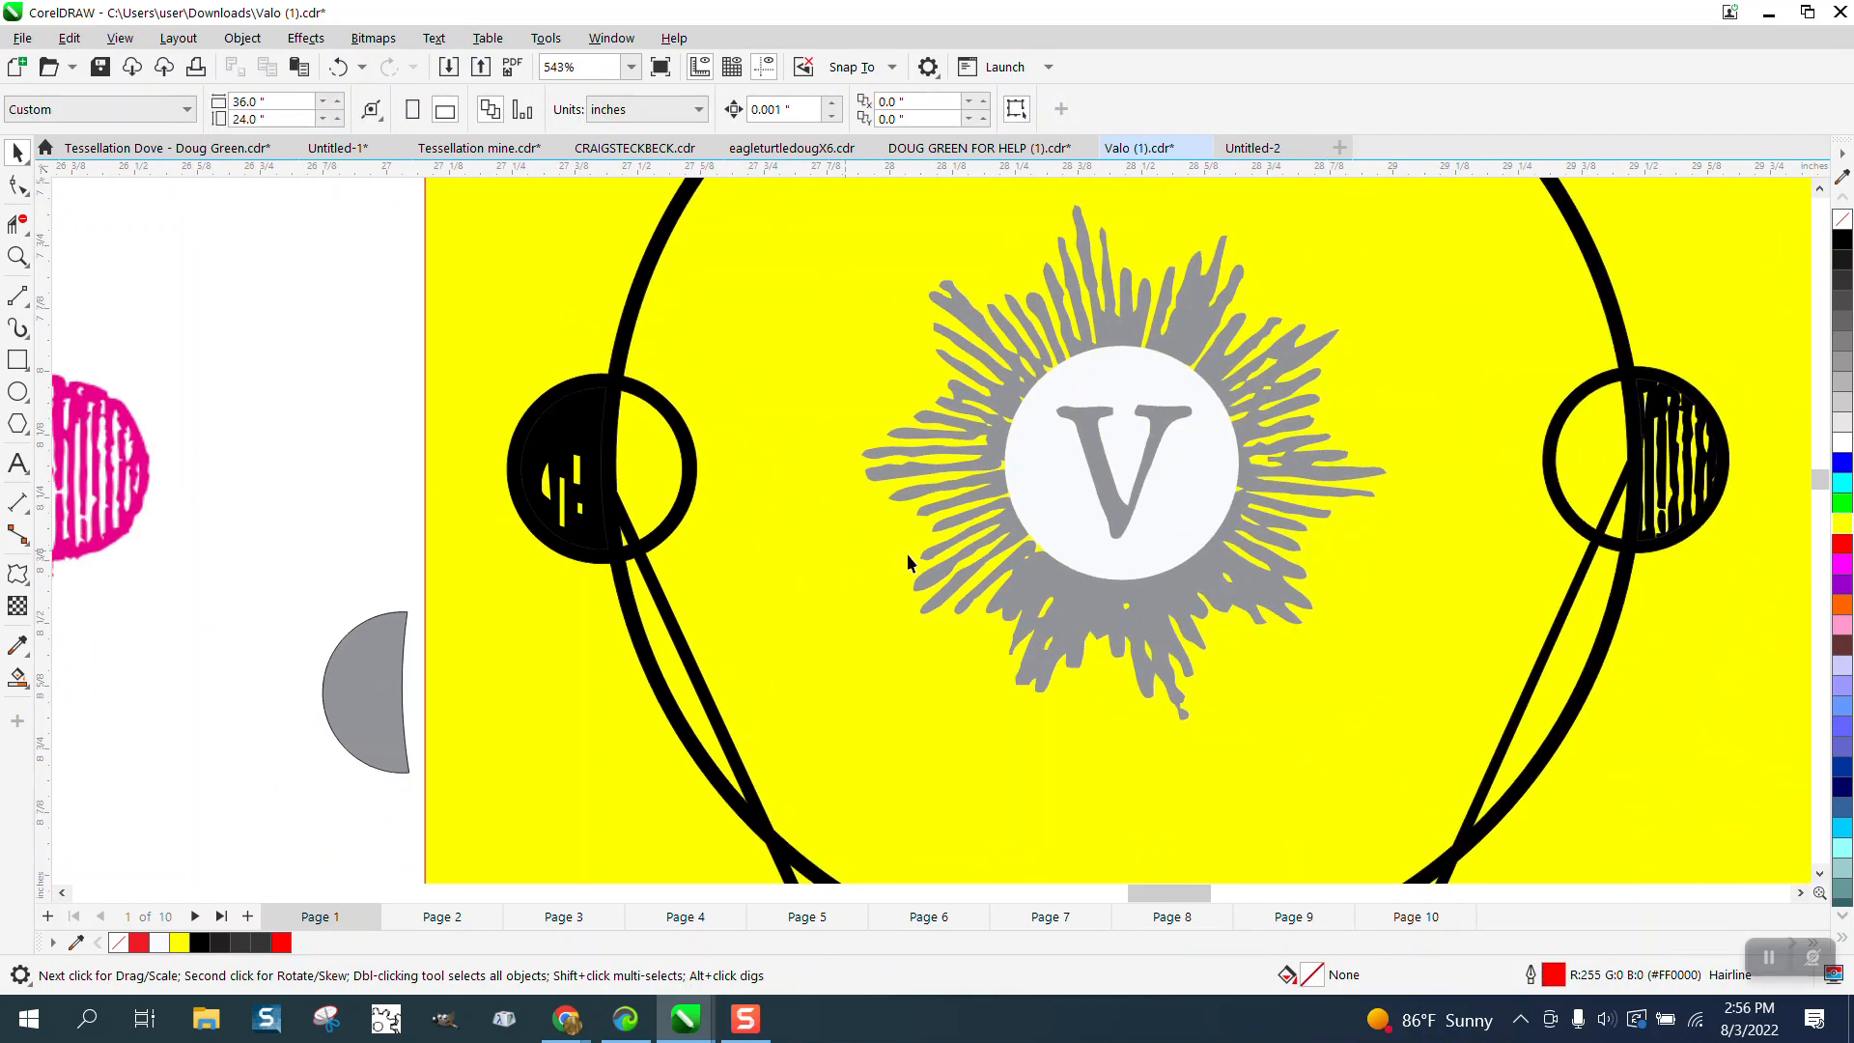
left_click(1074, 588)
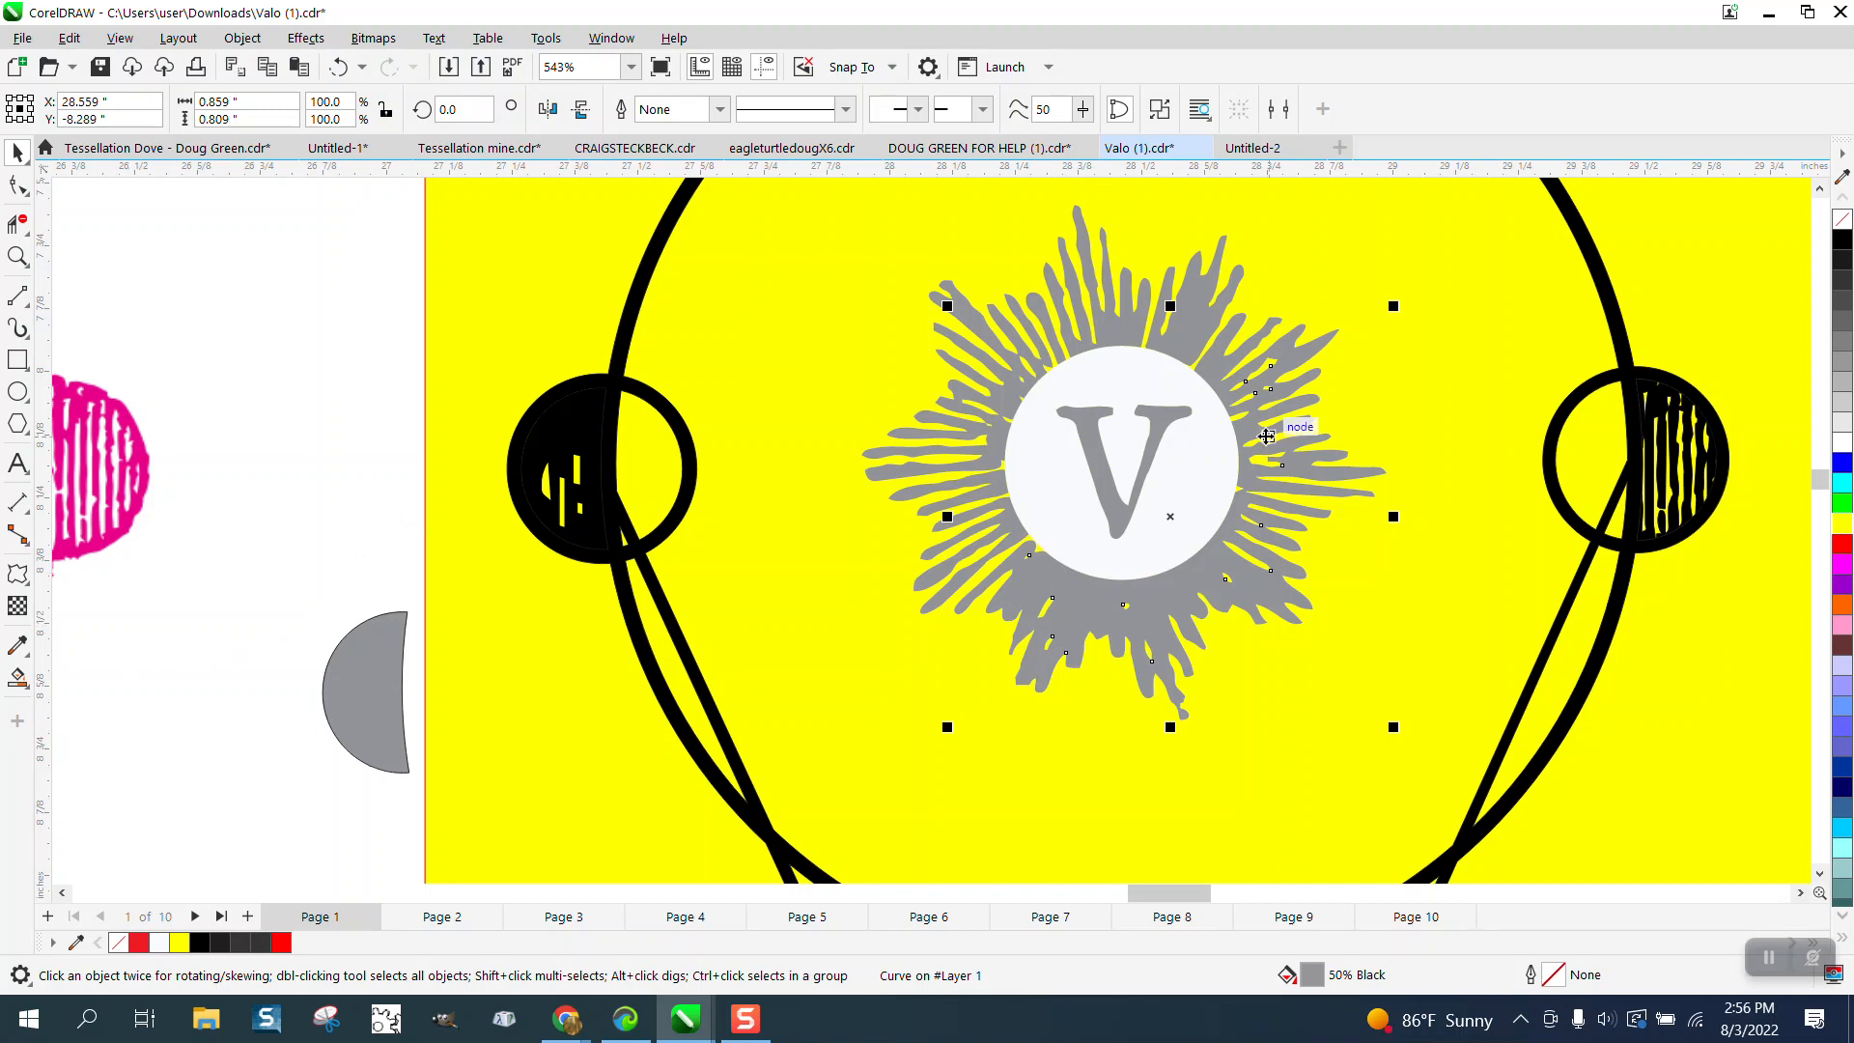
scroll(1268, 431, "down", 1)
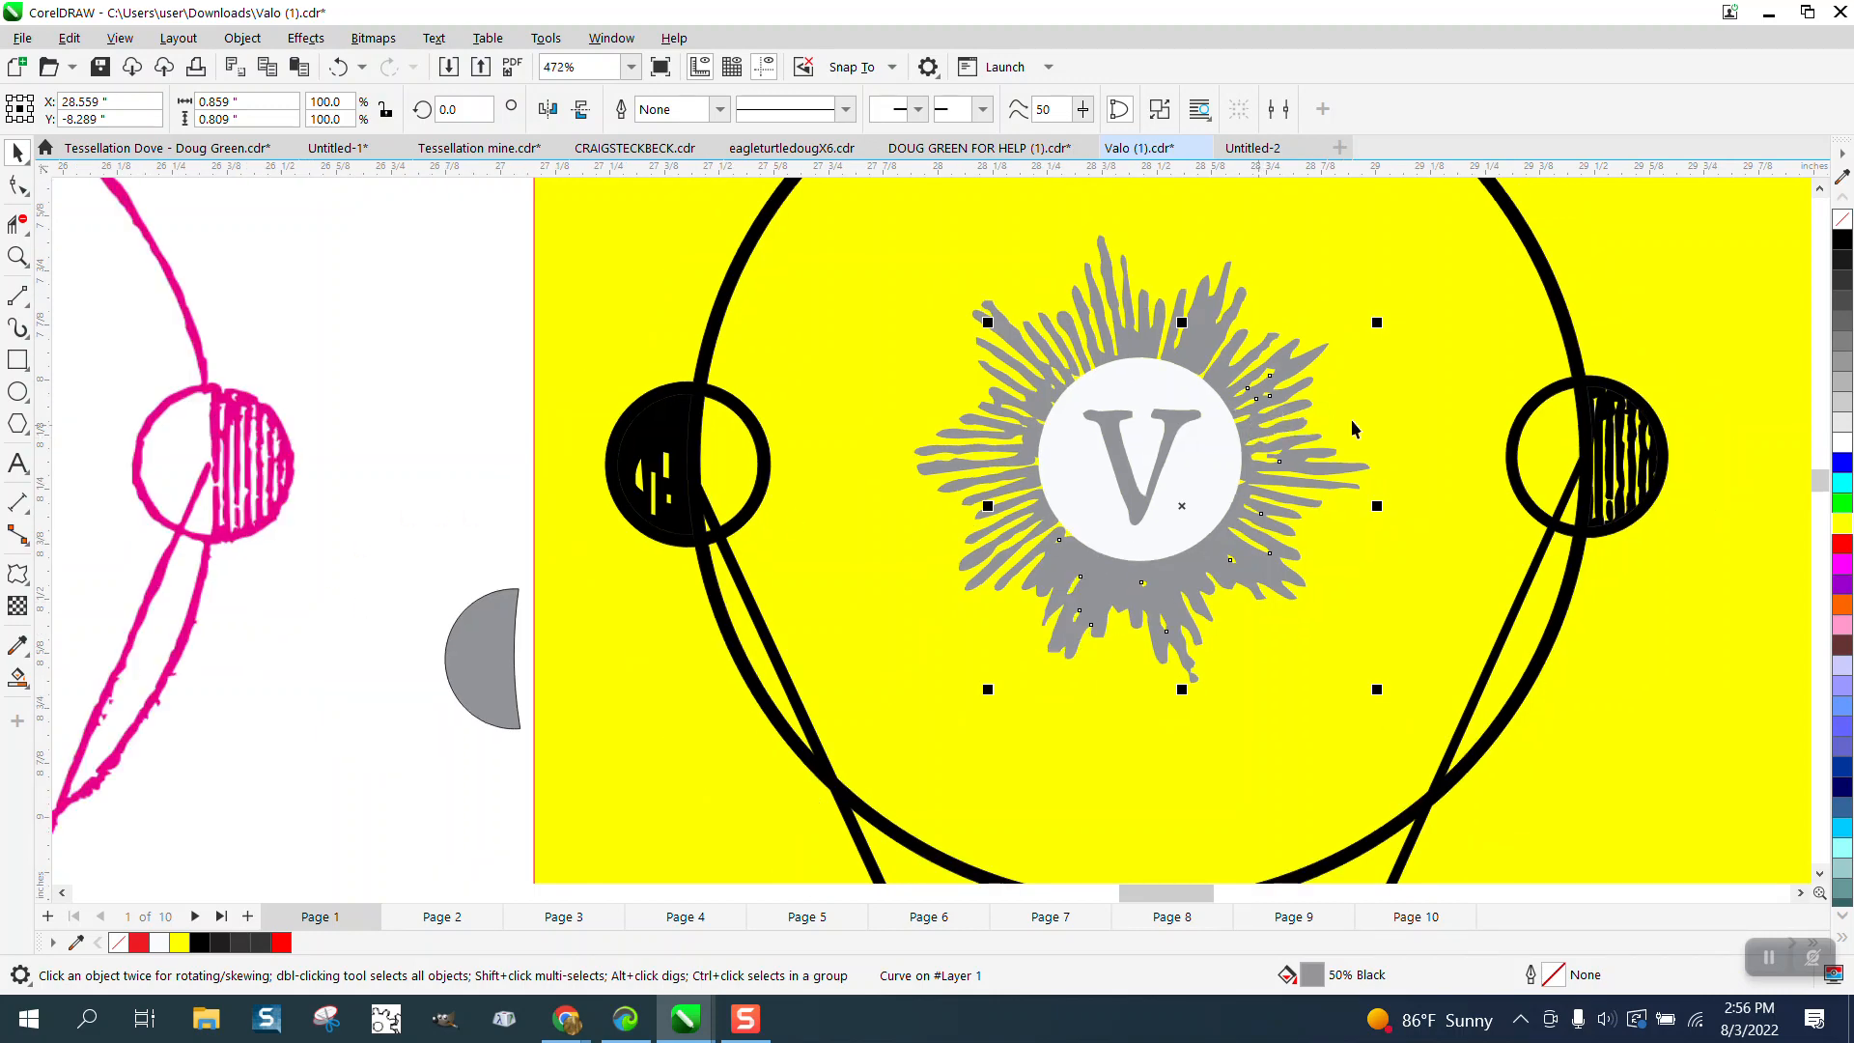
left_click(1844, 222)
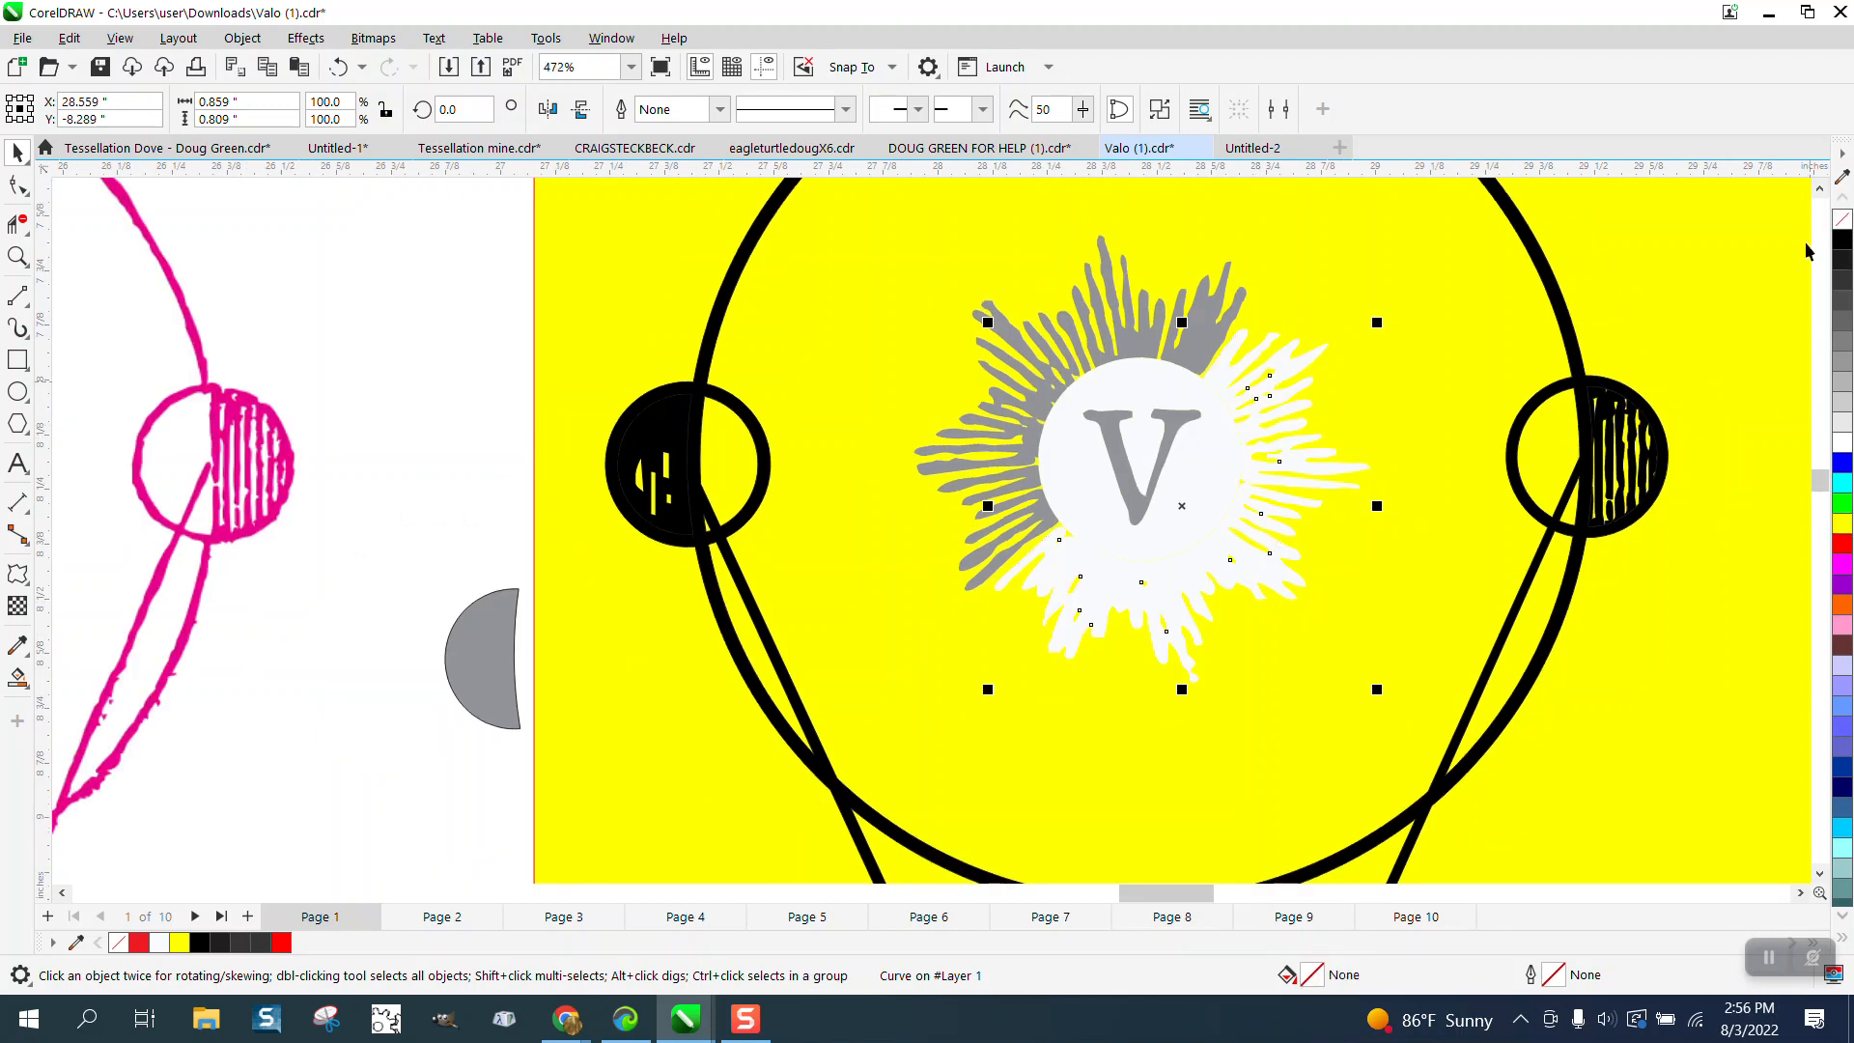
left_click(1197, 316)
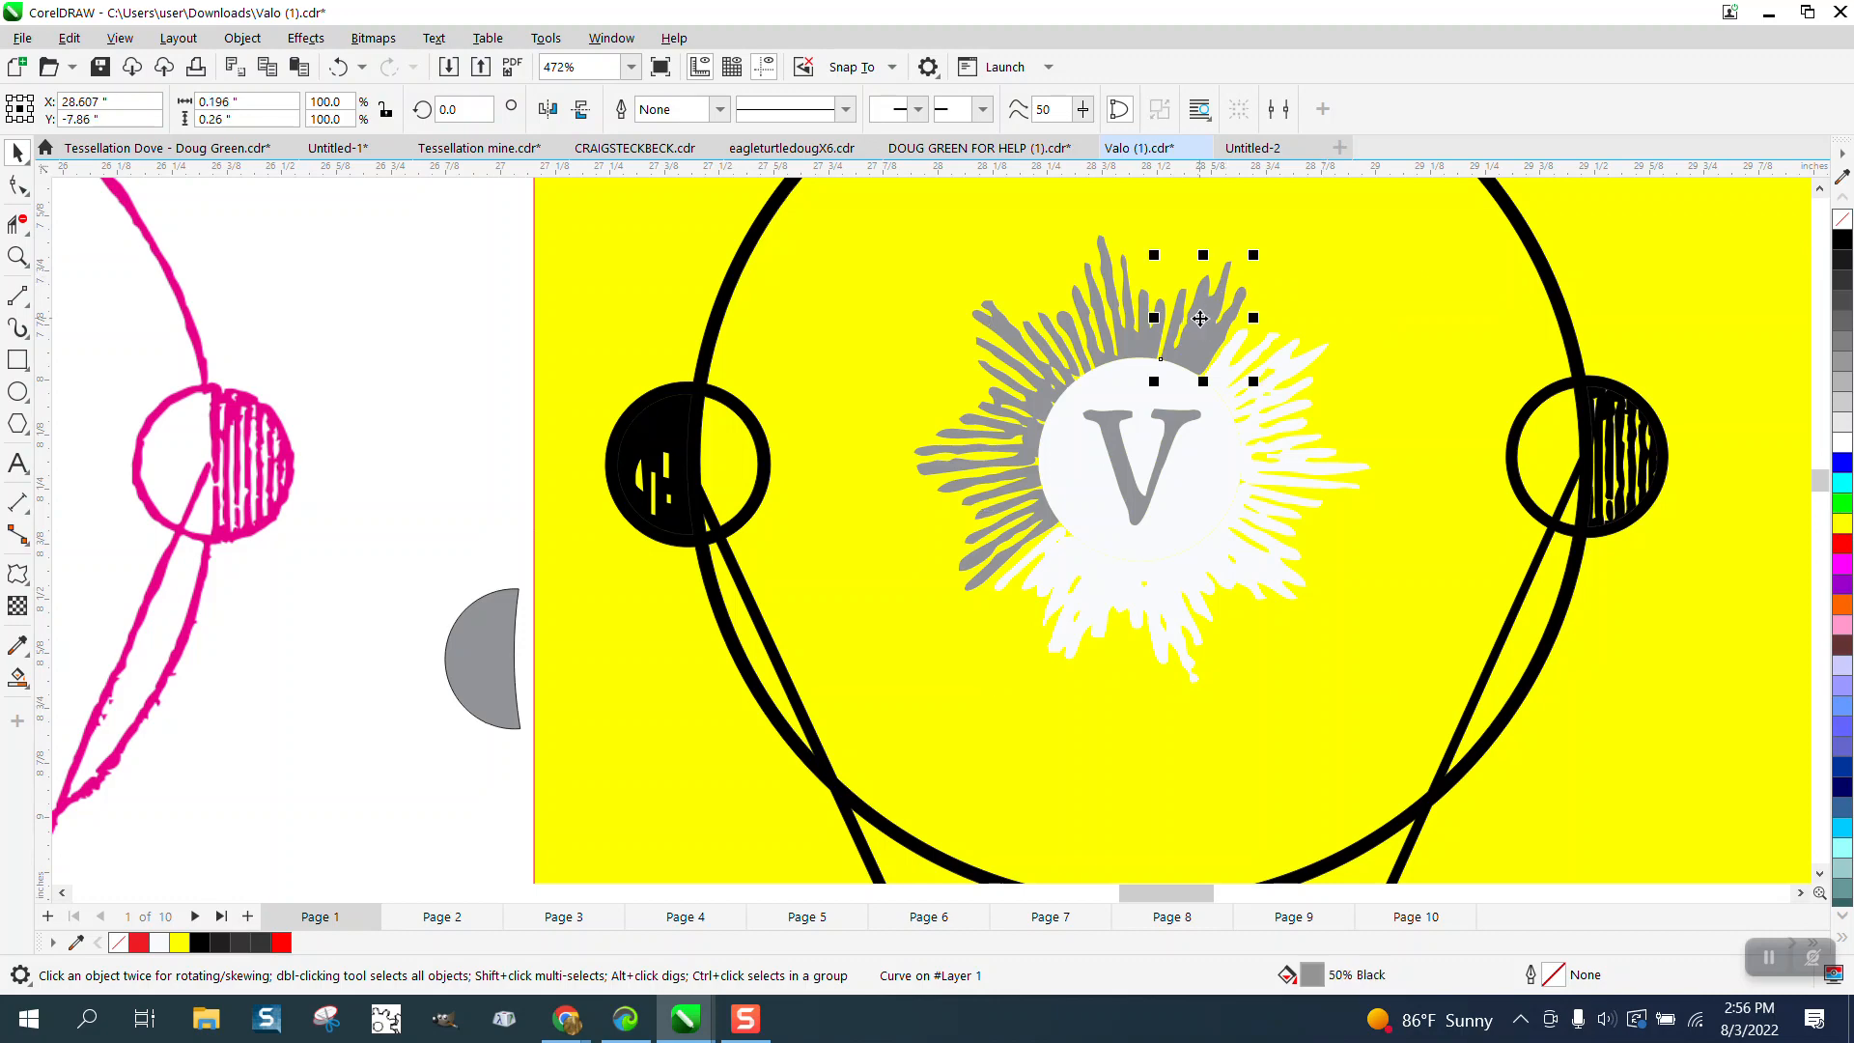
scroll(1034, 289, "down", 2)
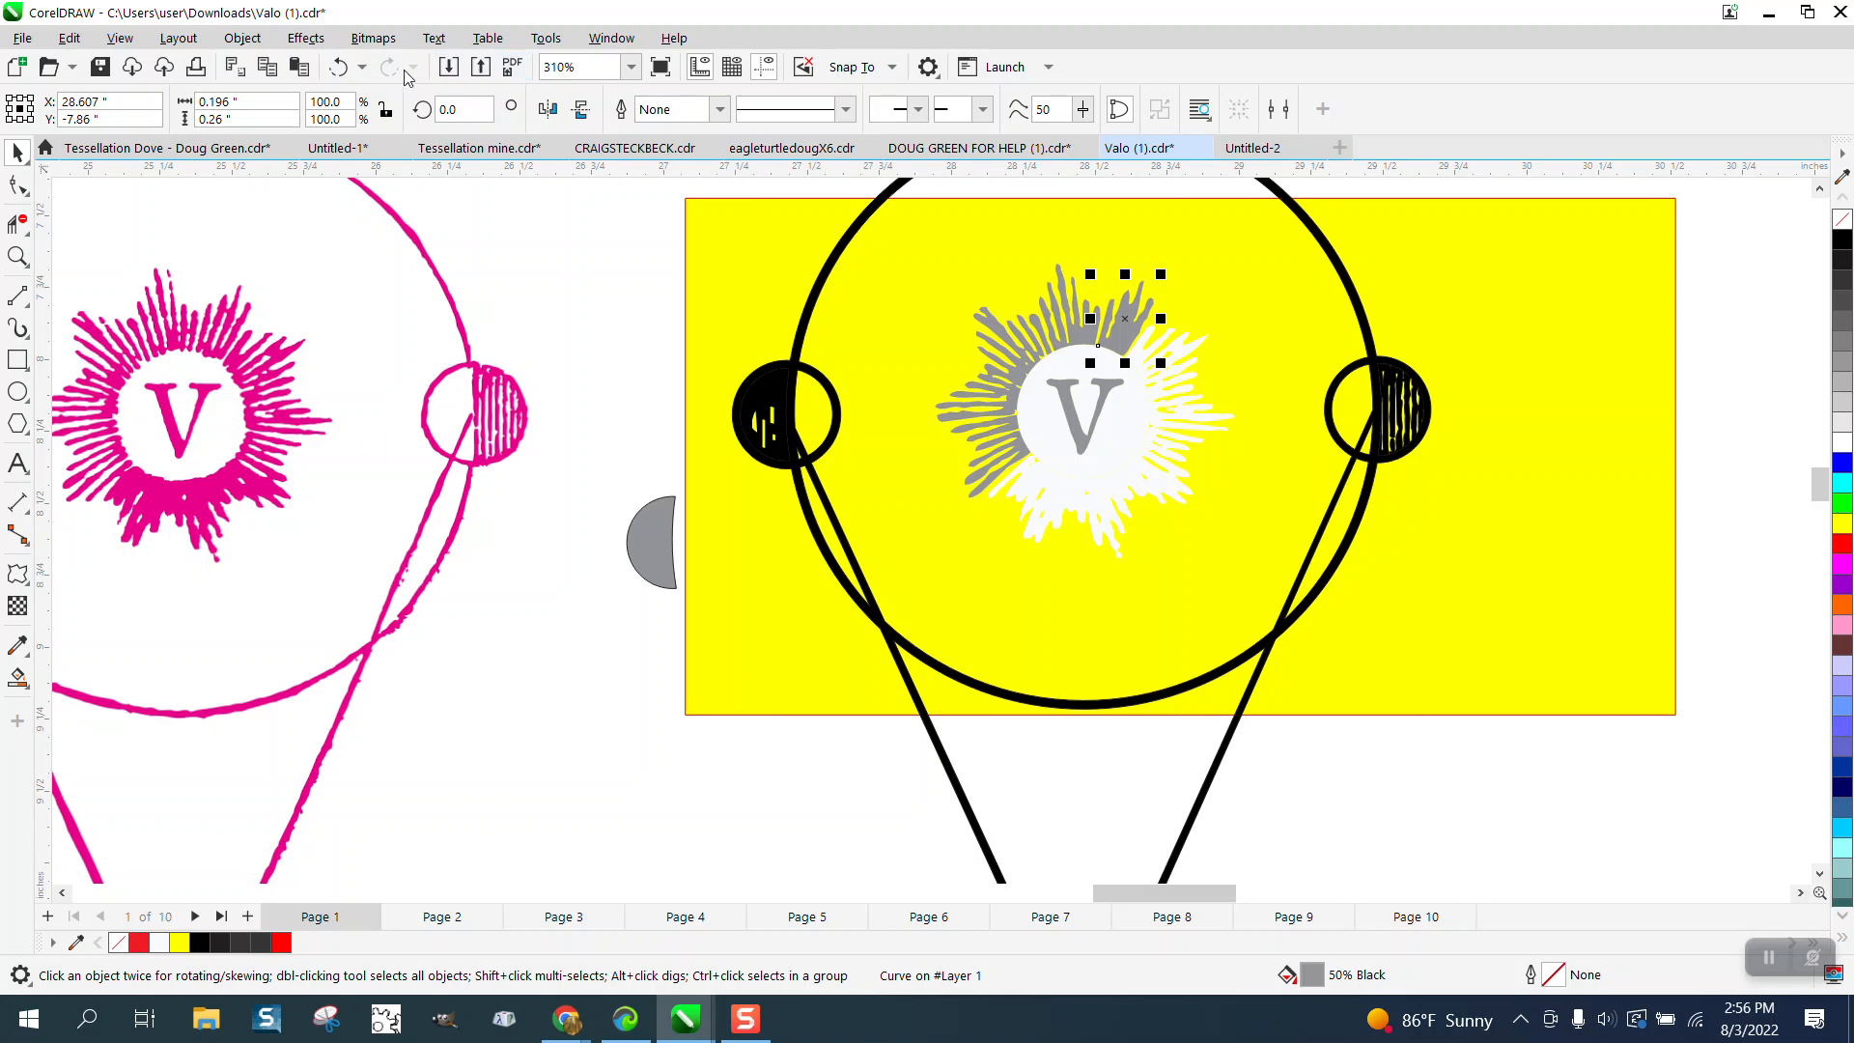
left_click(339, 67)
left_click(338, 67)
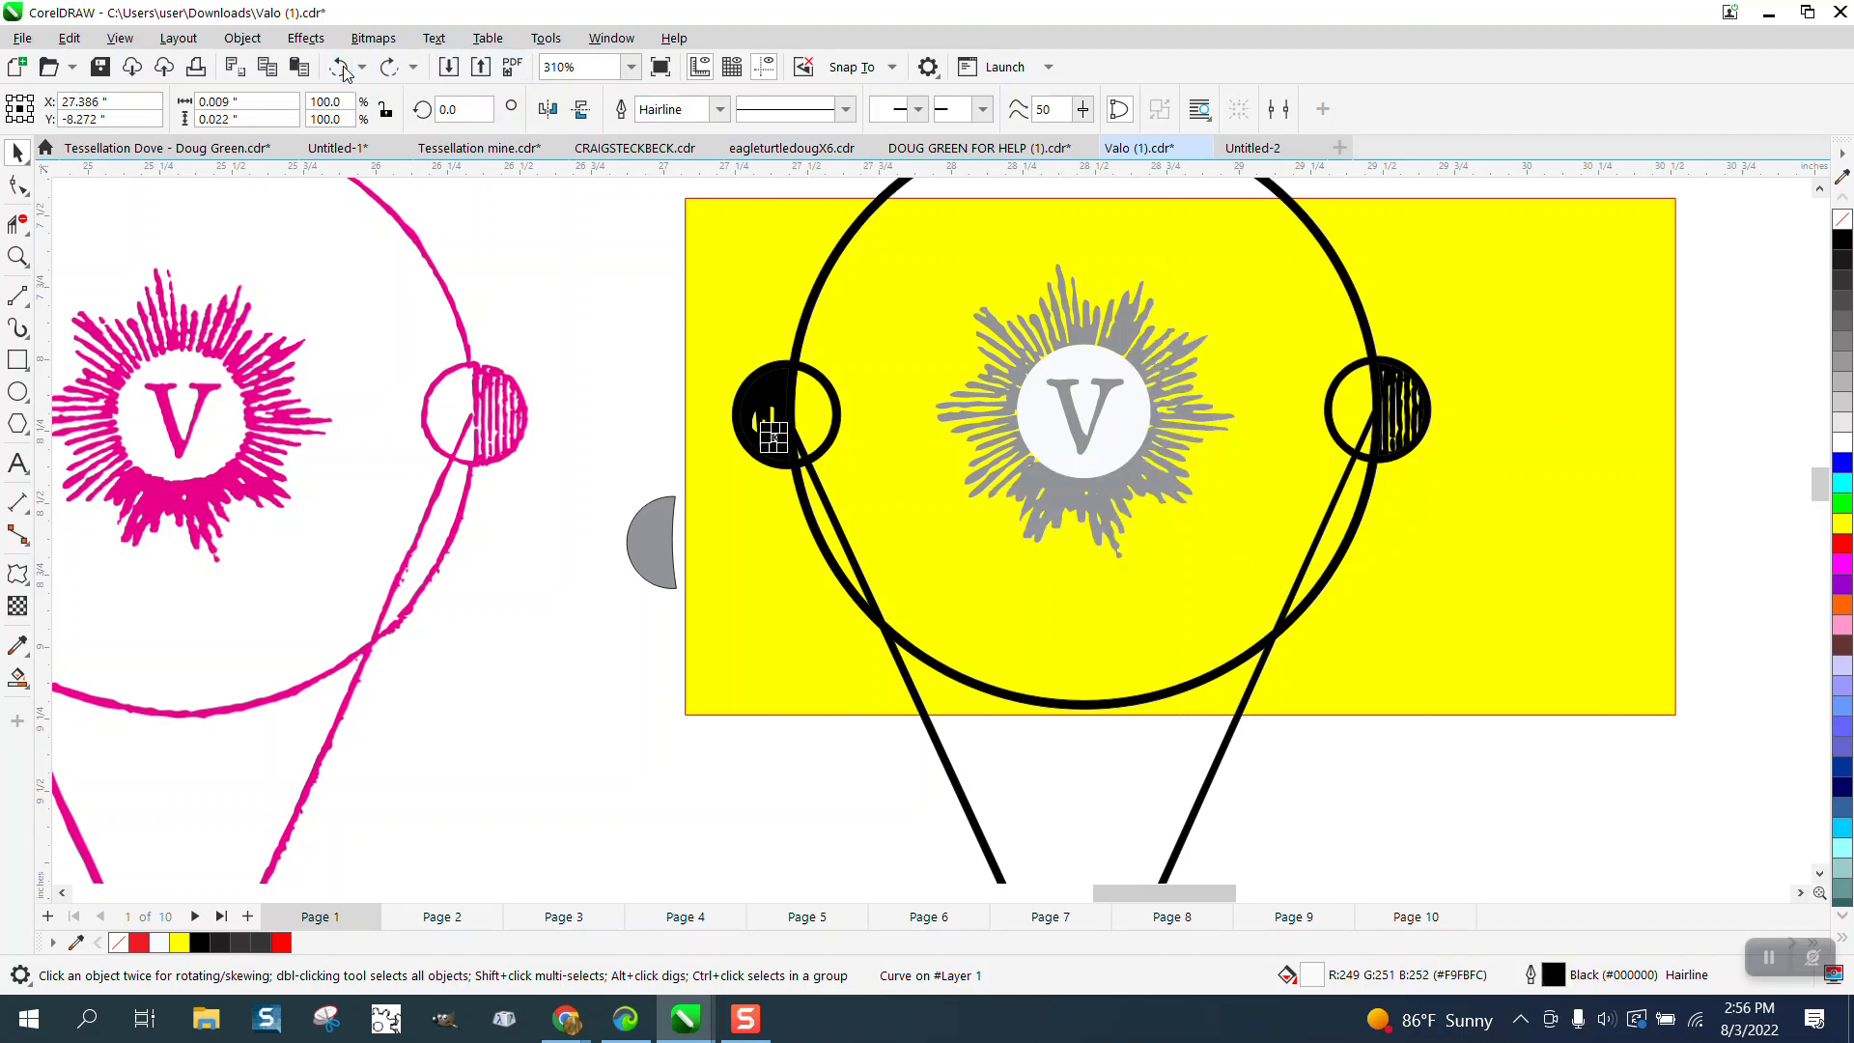
Set the document's nudge distance to 5 inches with nothing selected.
scroll(709, 328, "down", 4)
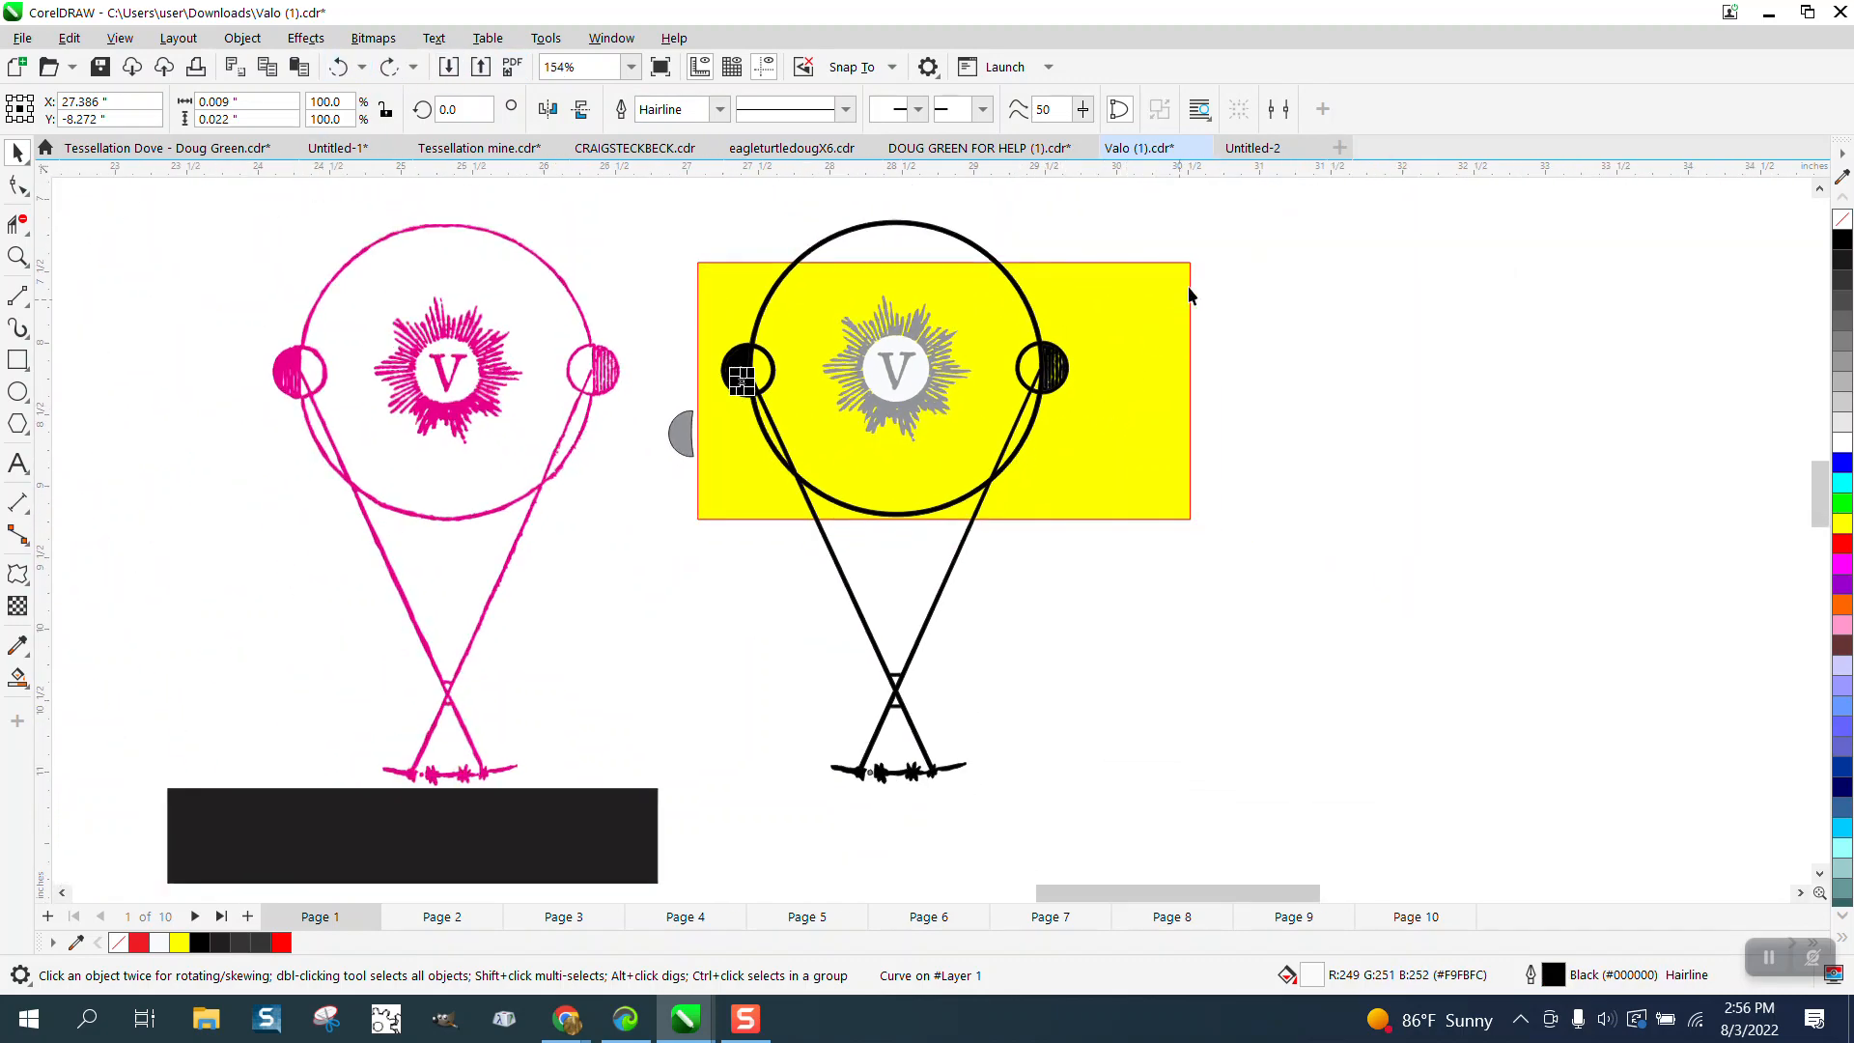
left_click(1219, 255)
left_click_drag(797, 110, 663, 111)
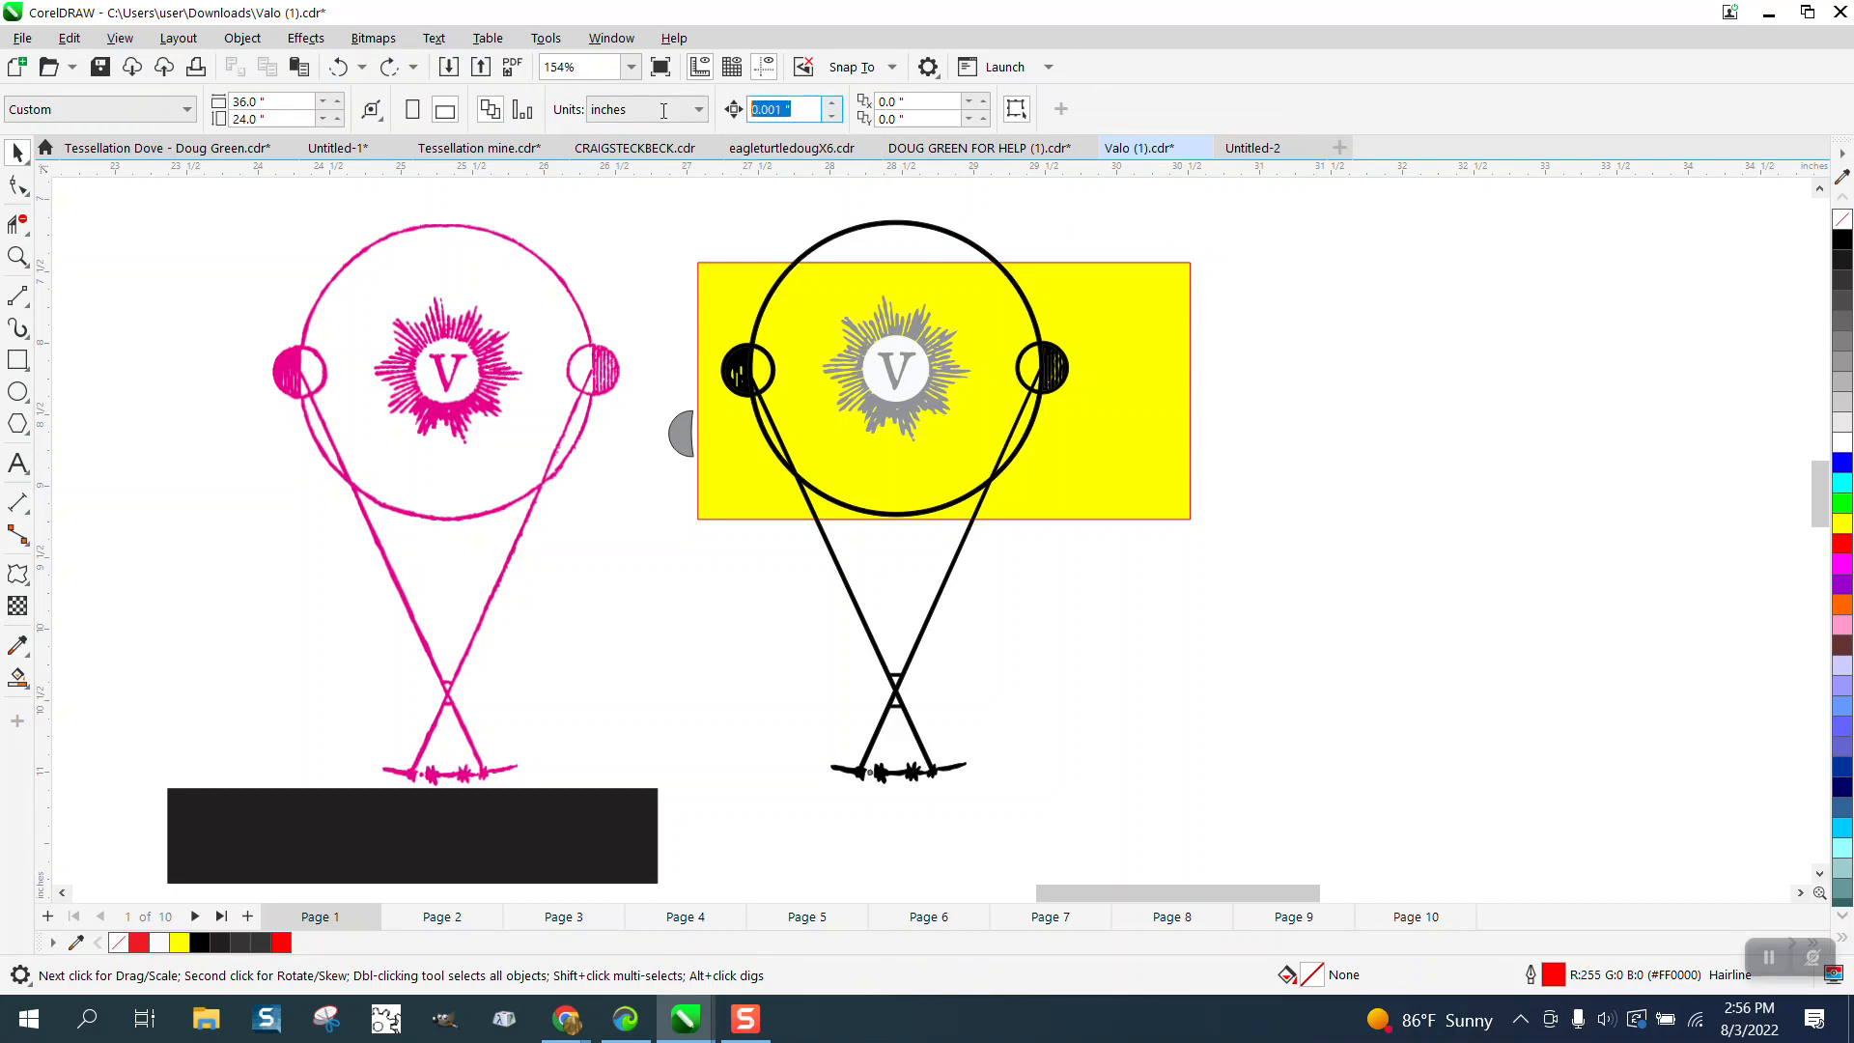
left_click(925, 228)
left_click(1009, 212)
type("5")
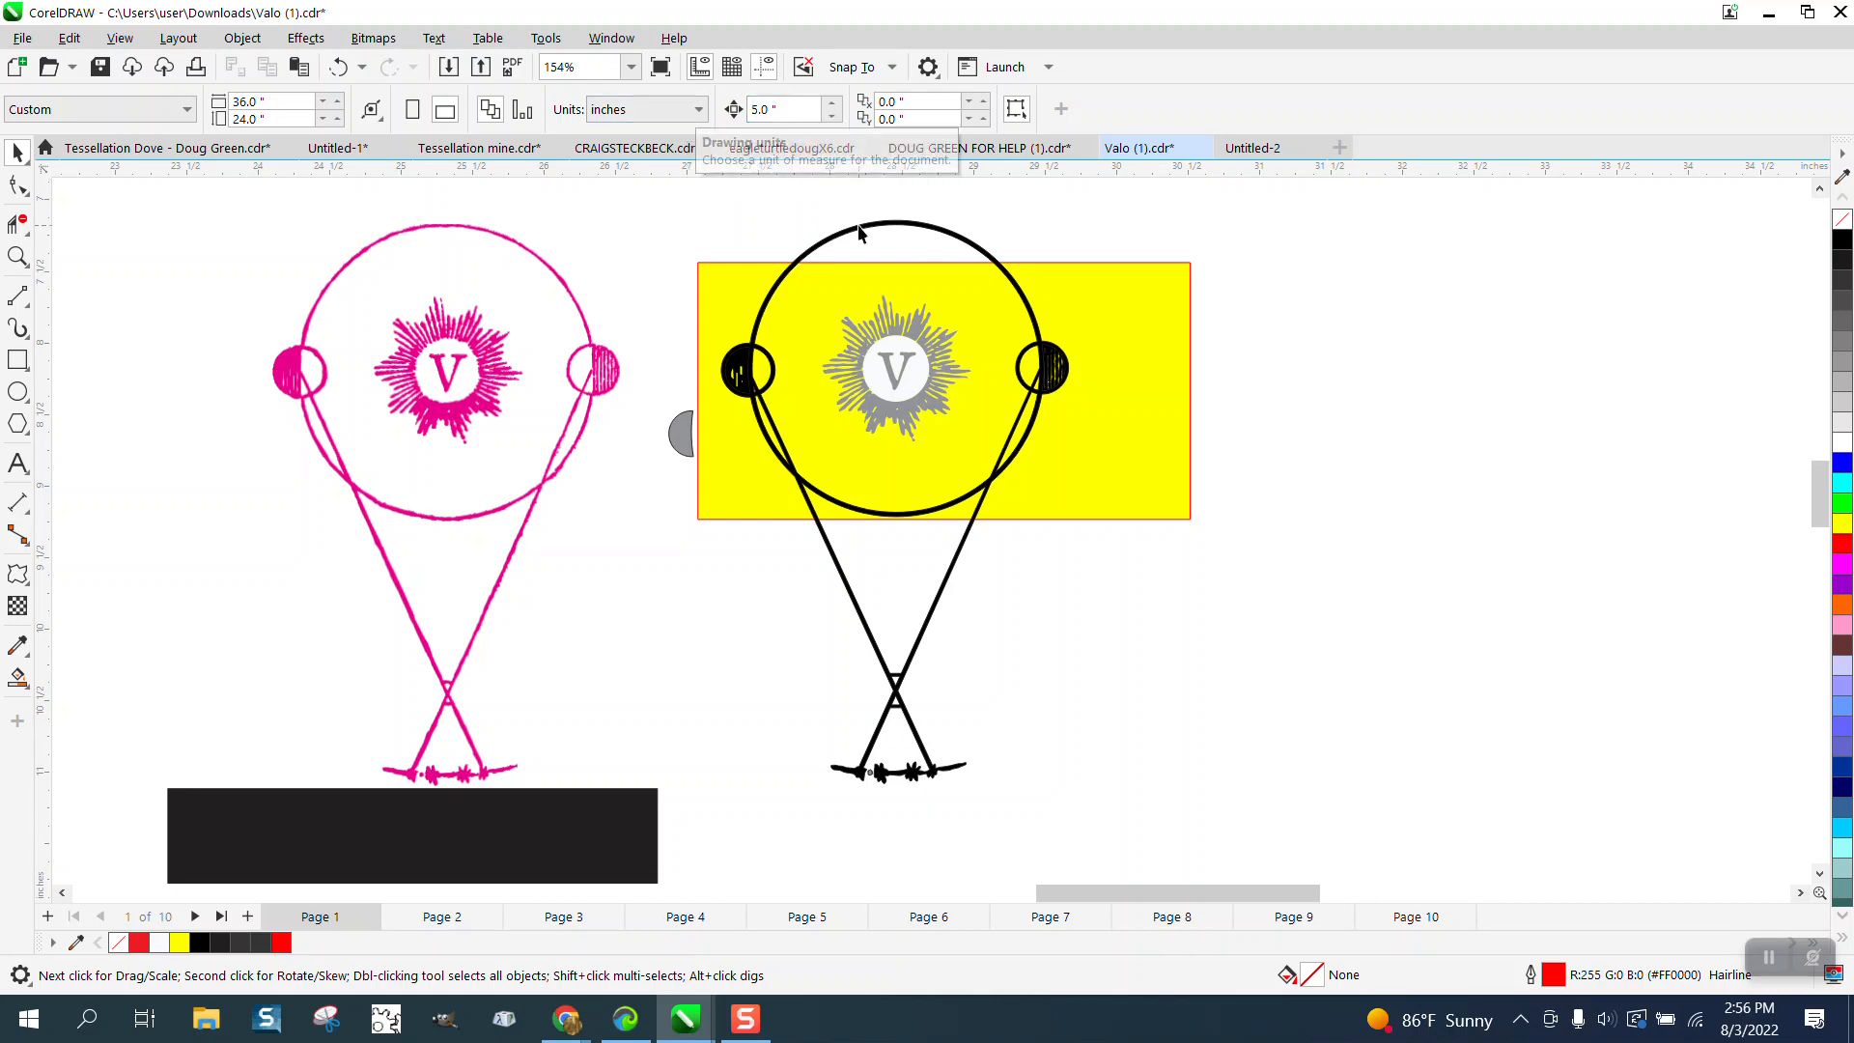
Nudge the black ring-and-line artwork and both dark half-circles 5 inches to the right, off the yellow rectangle.
left_click(882, 226)
key("Right")
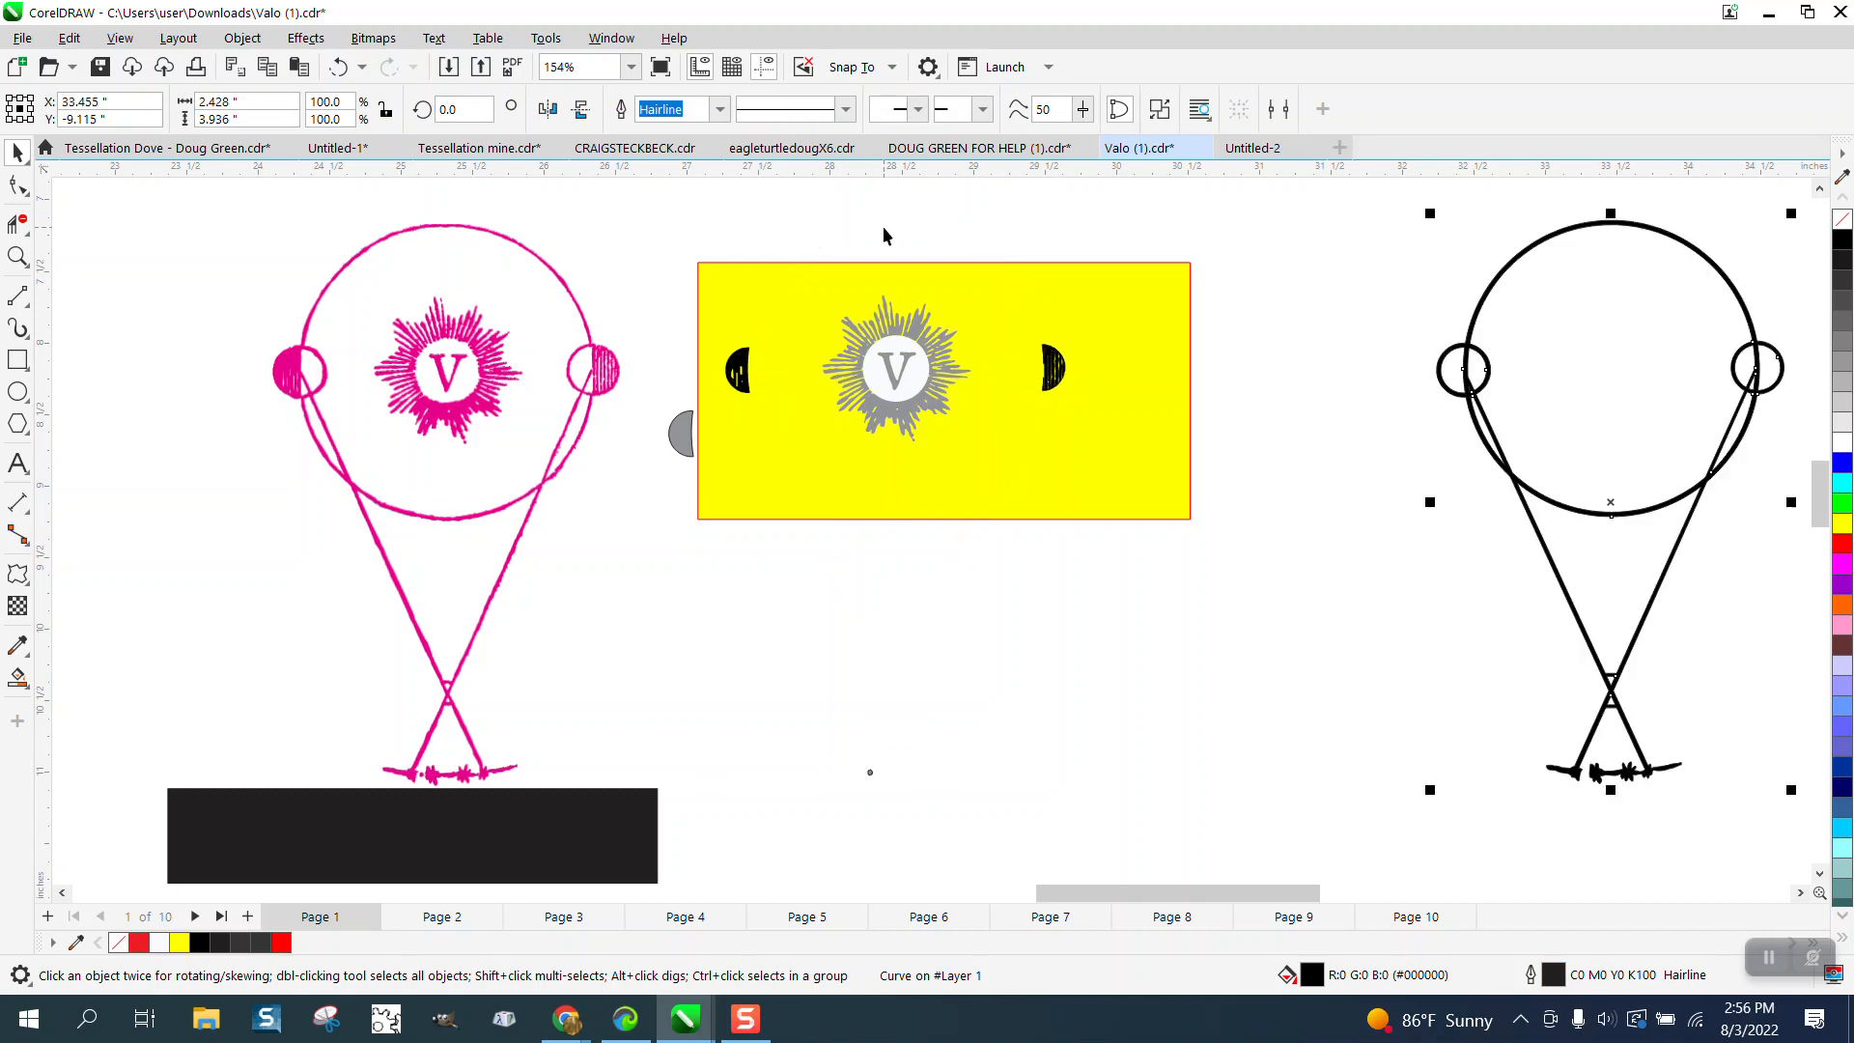
left_click_drag(1031, 232, 1144, 478)
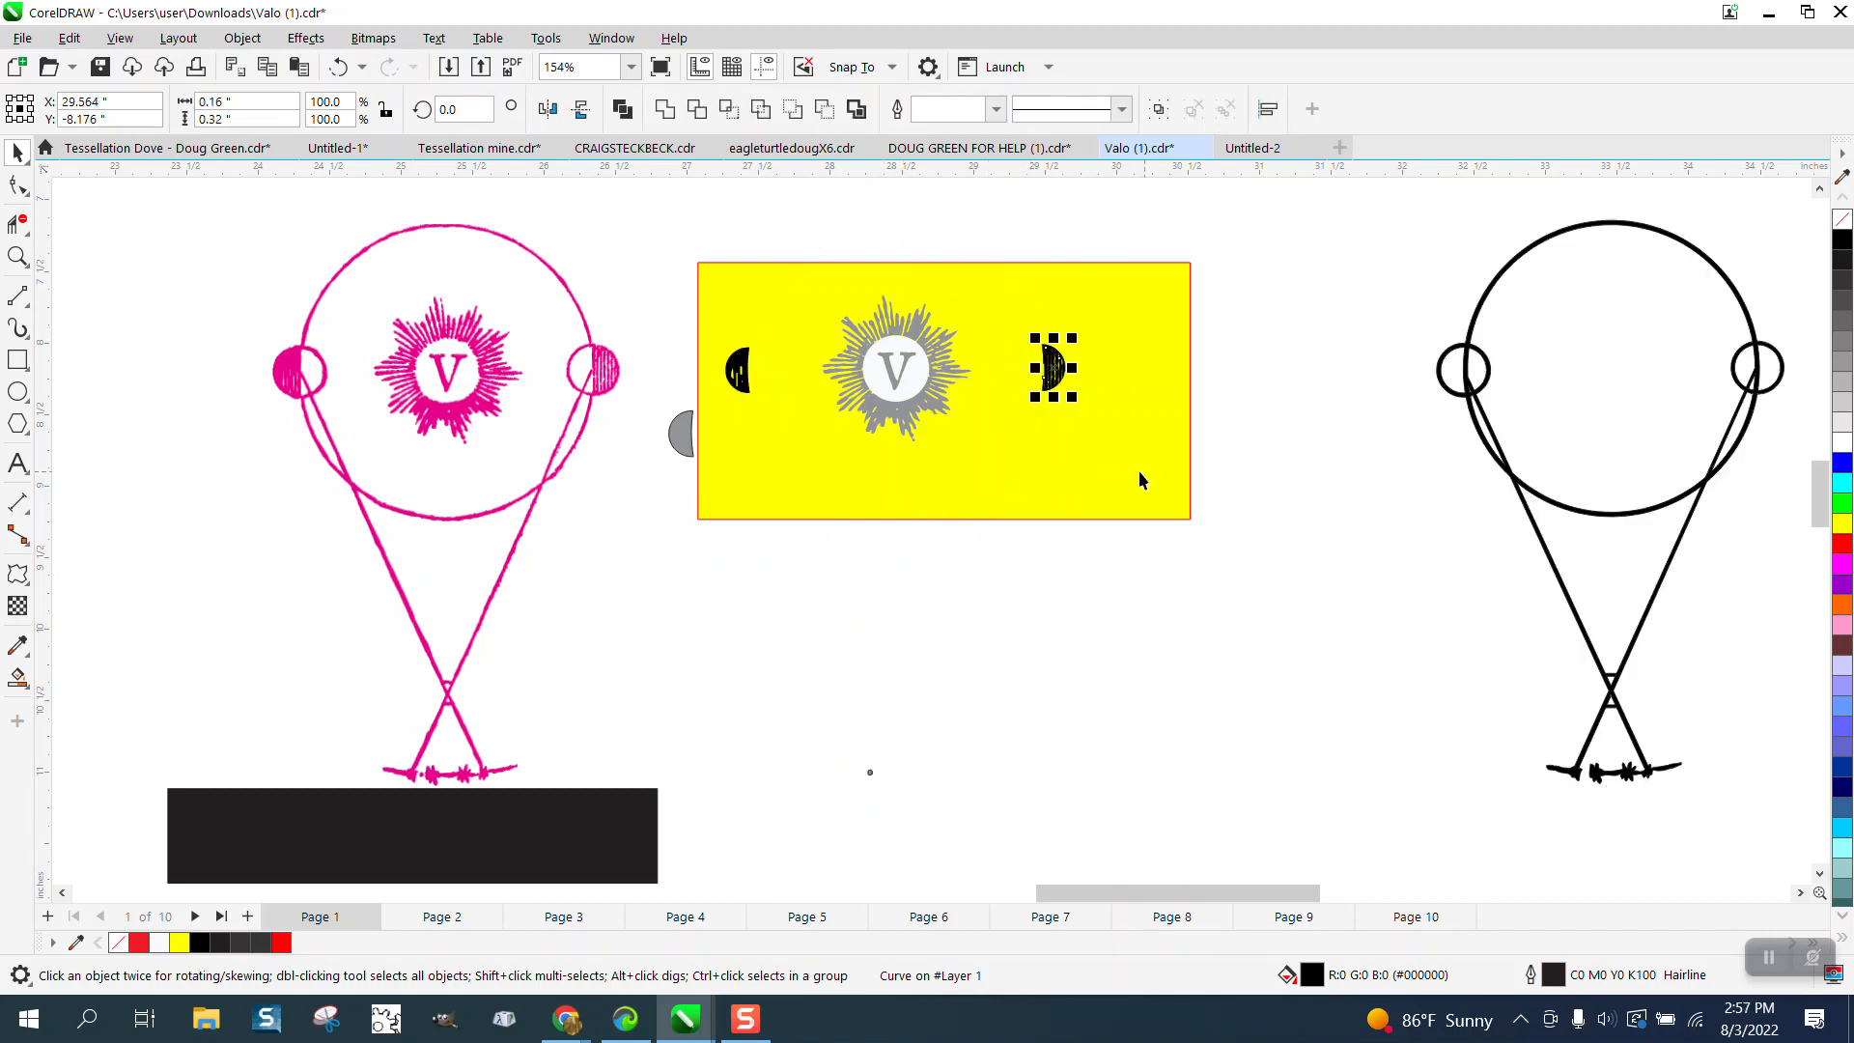
key("Right")
left_click_drag(692, 282, 786, 417)
key("Right")
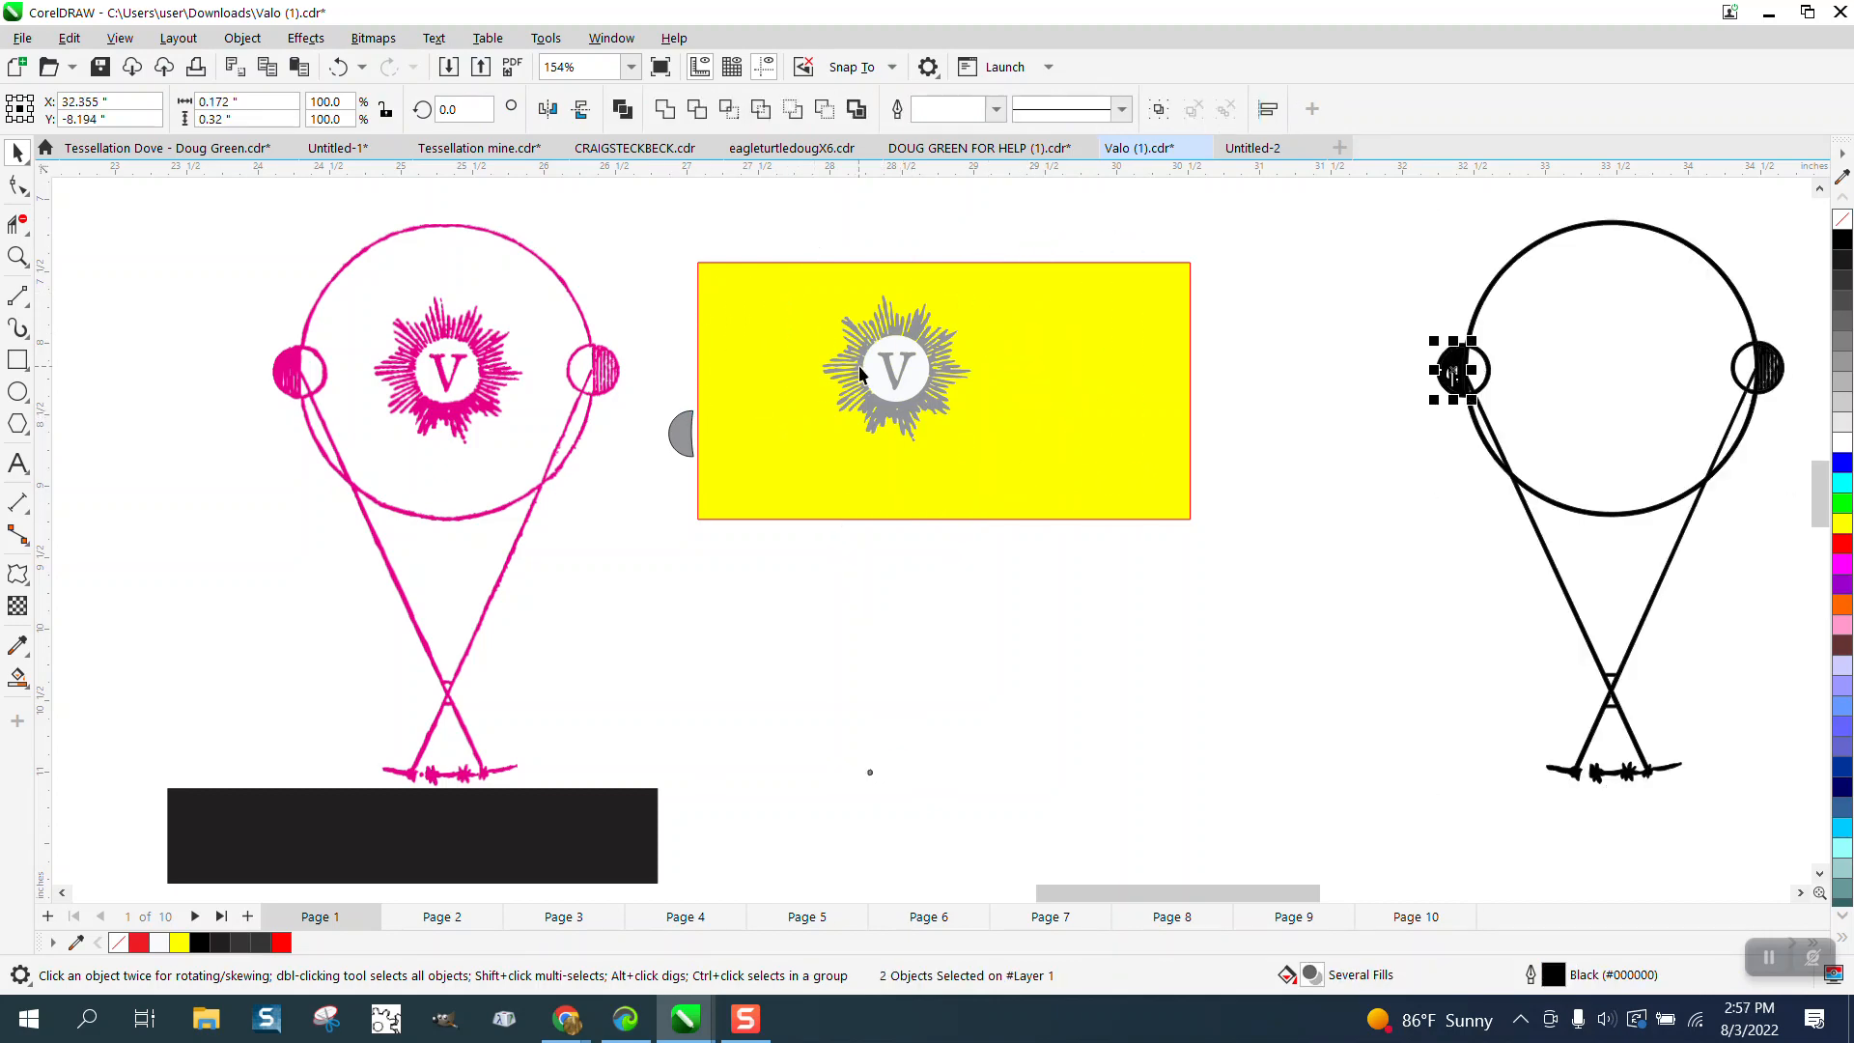
Remove the fill from all the sunburst, circle and V pieces and give them a black outline.
left_click(17, 256)
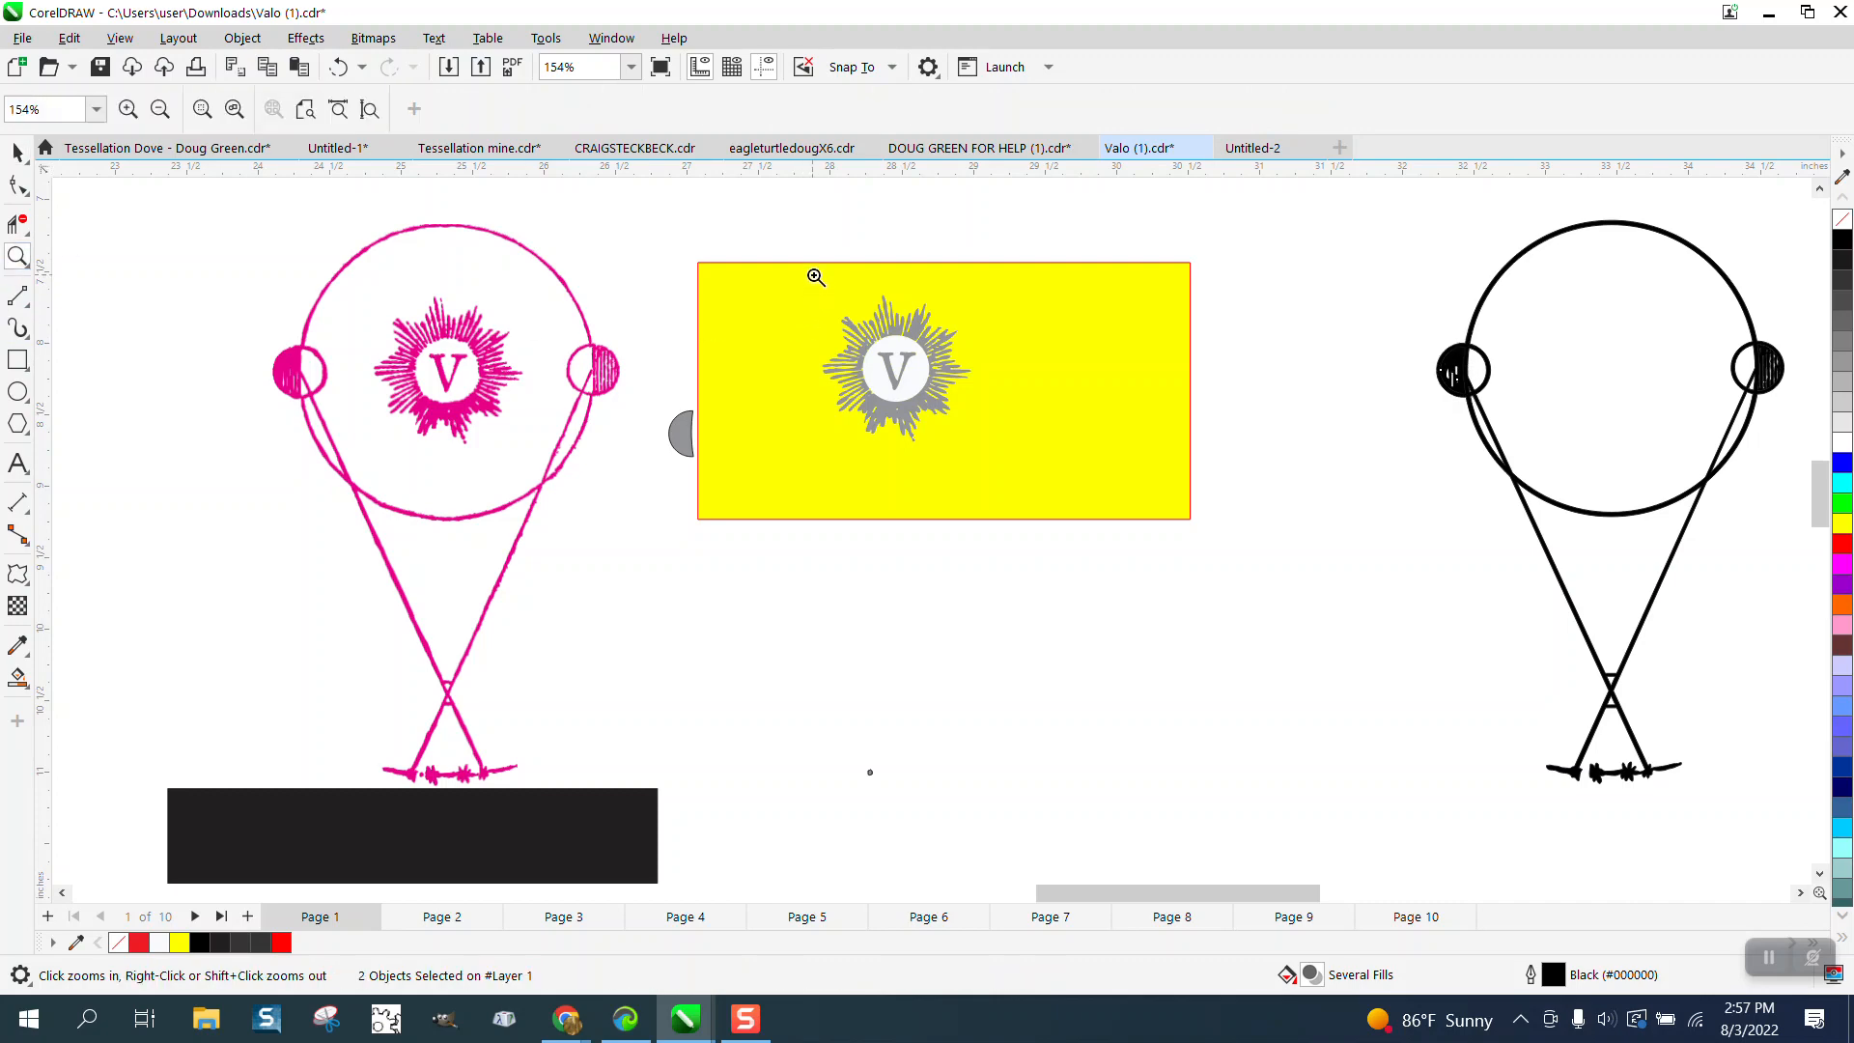
left_click_drag(810, 277, 1033, 462)
left_click(17, 151)
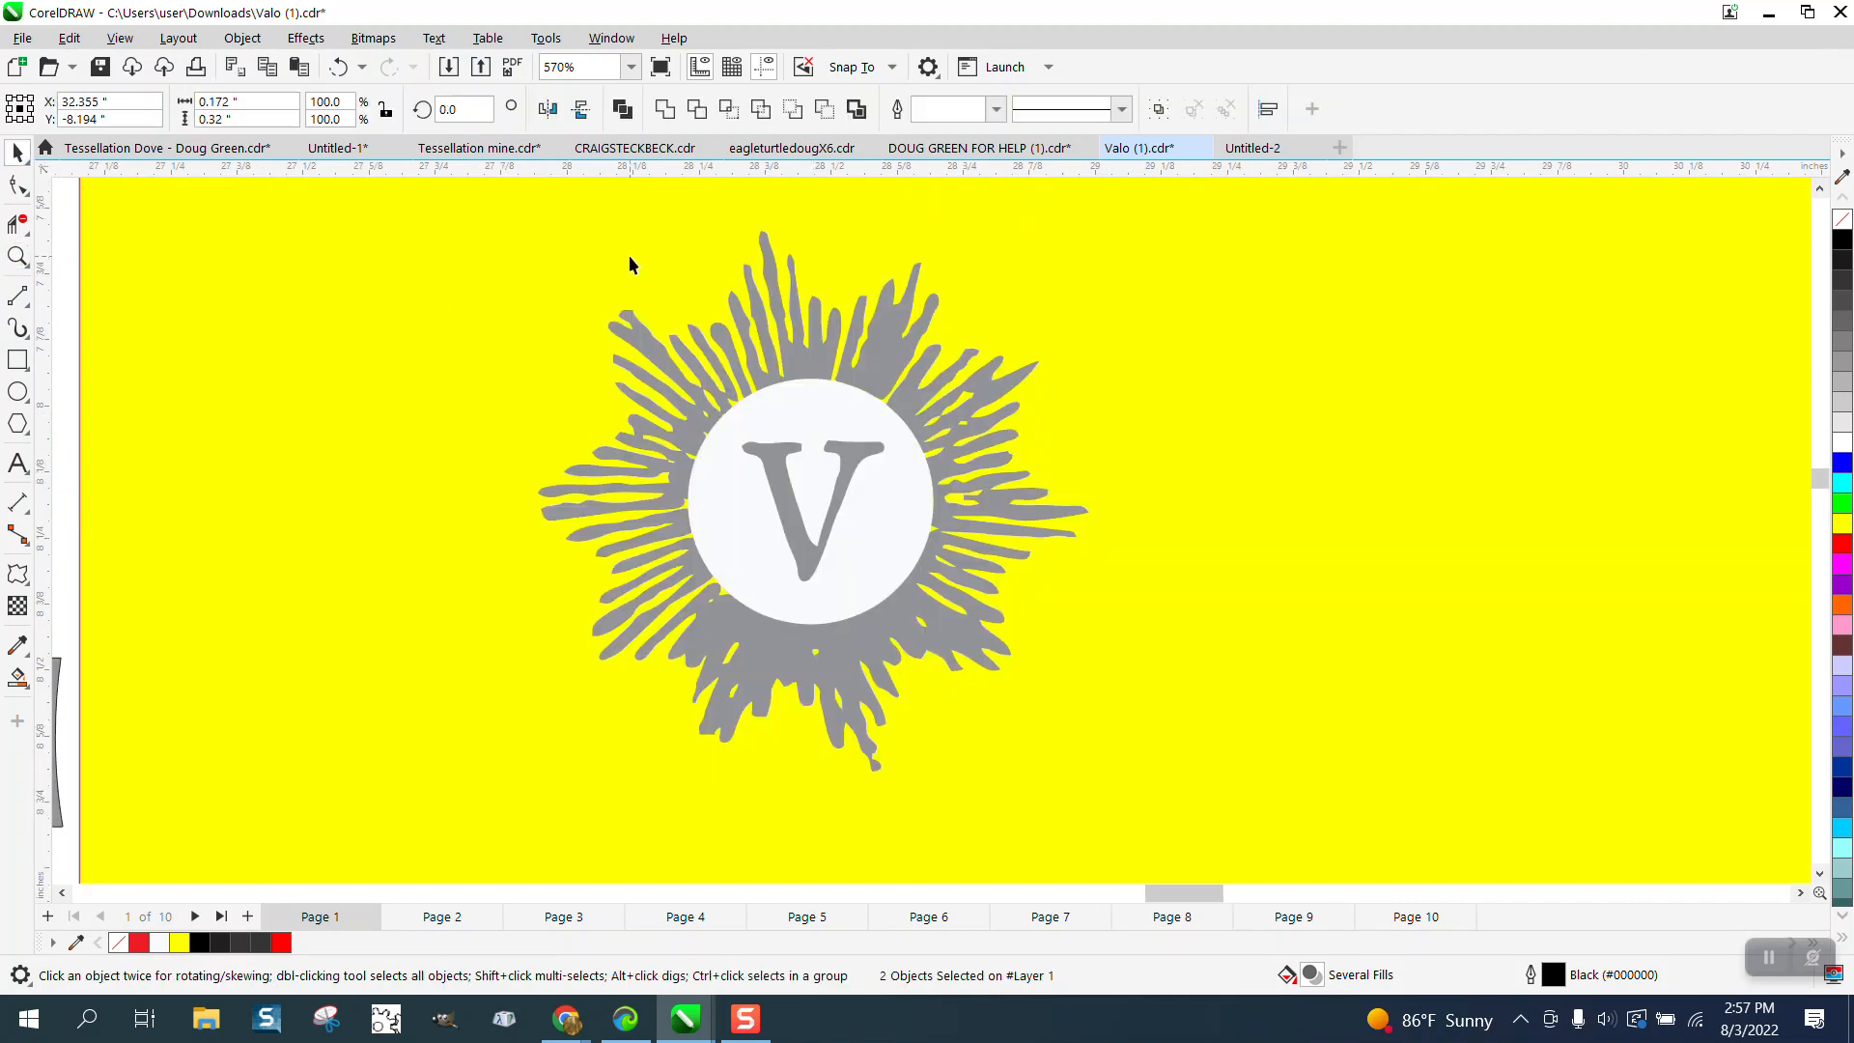
scroll(668, 268, "down", 2)
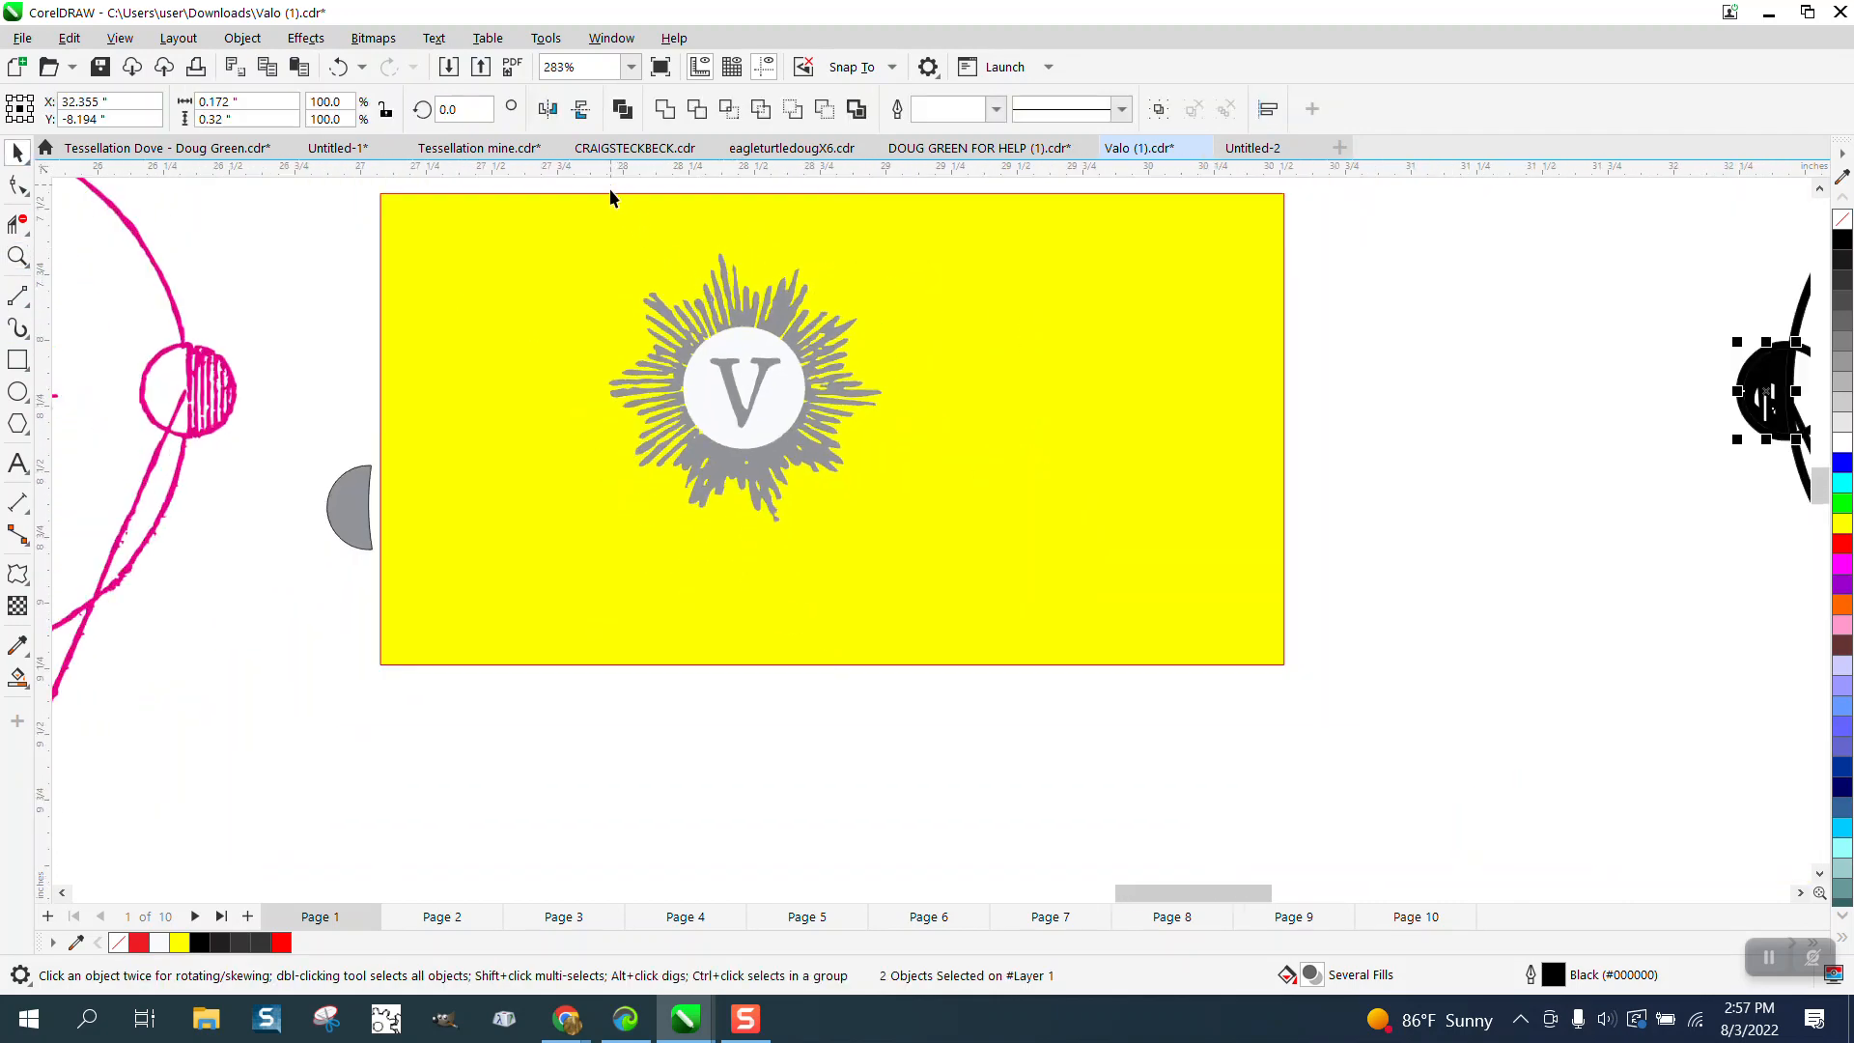
left_click_drag(616, 188, 633, 391)
left_click_drag(571, 185, 973, 578)
left_click(1842, 219)
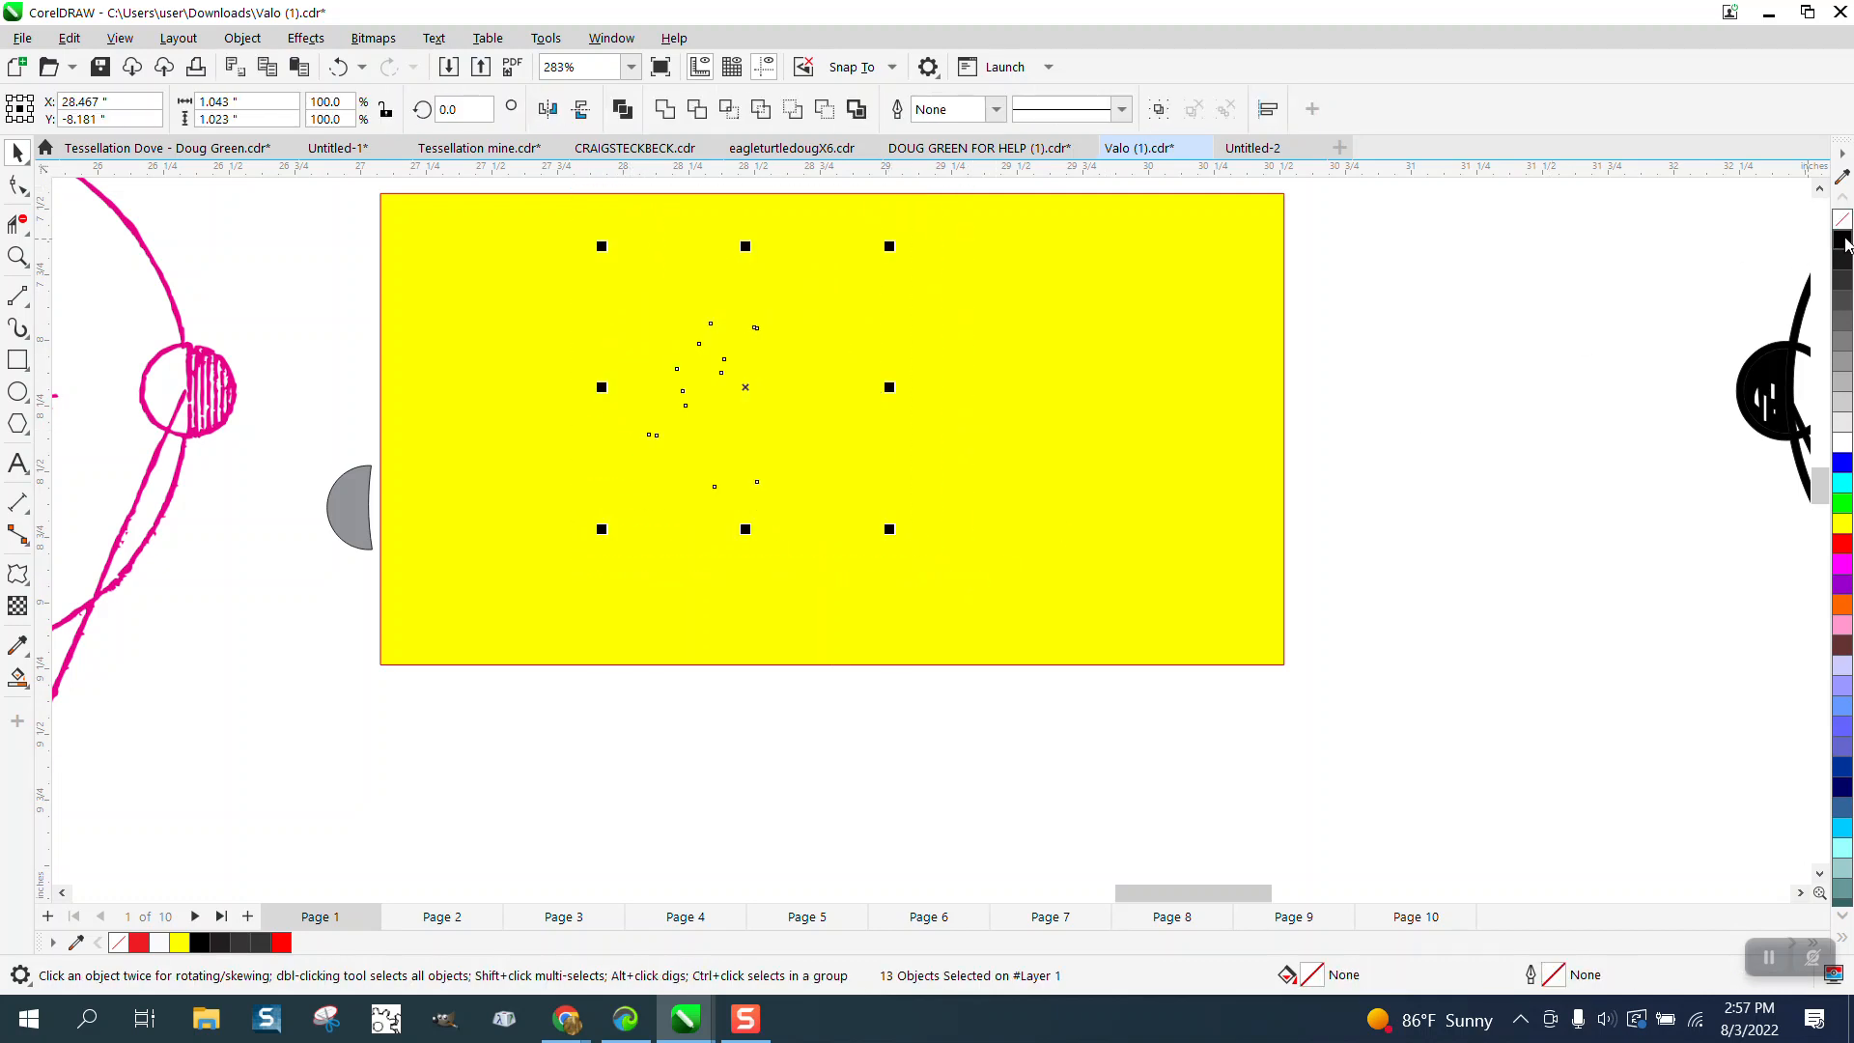
right_click(1842, 240)
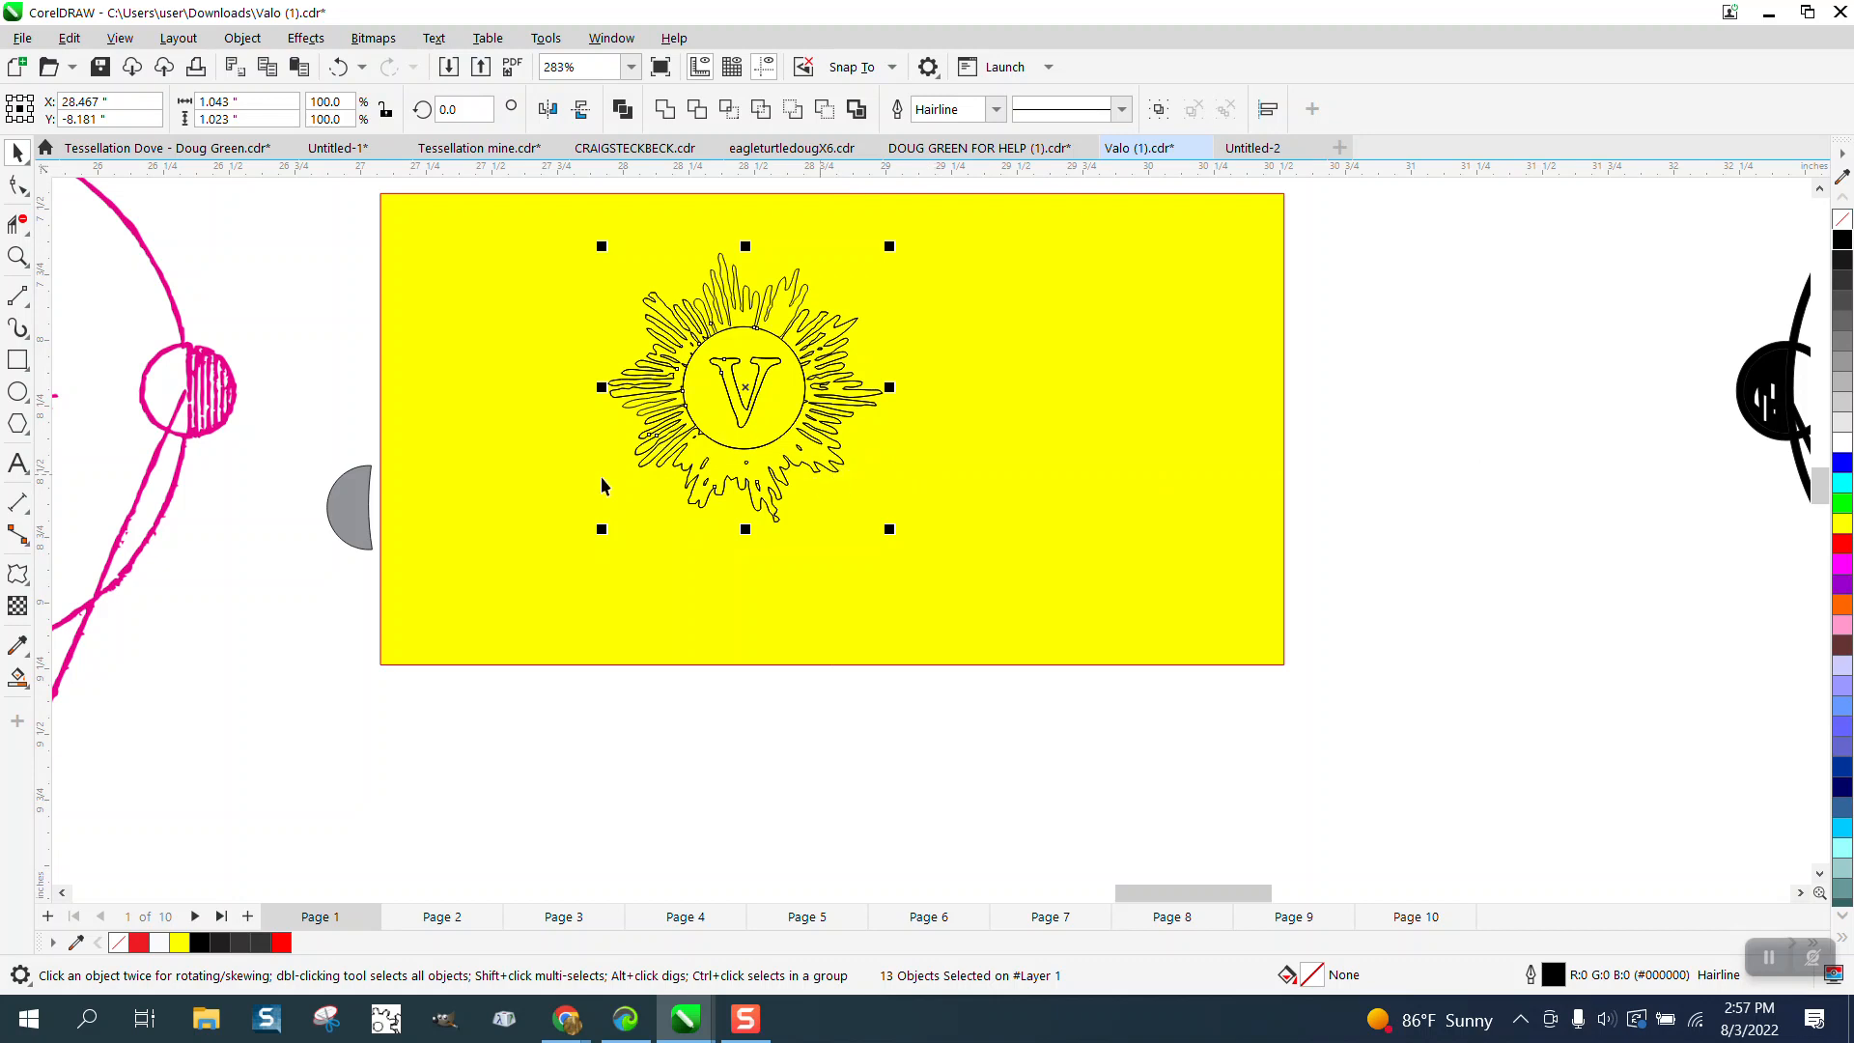
Fill the V and the upper-right ray cluster with black using Smart Fill without an outline.
left_click(18, 676)
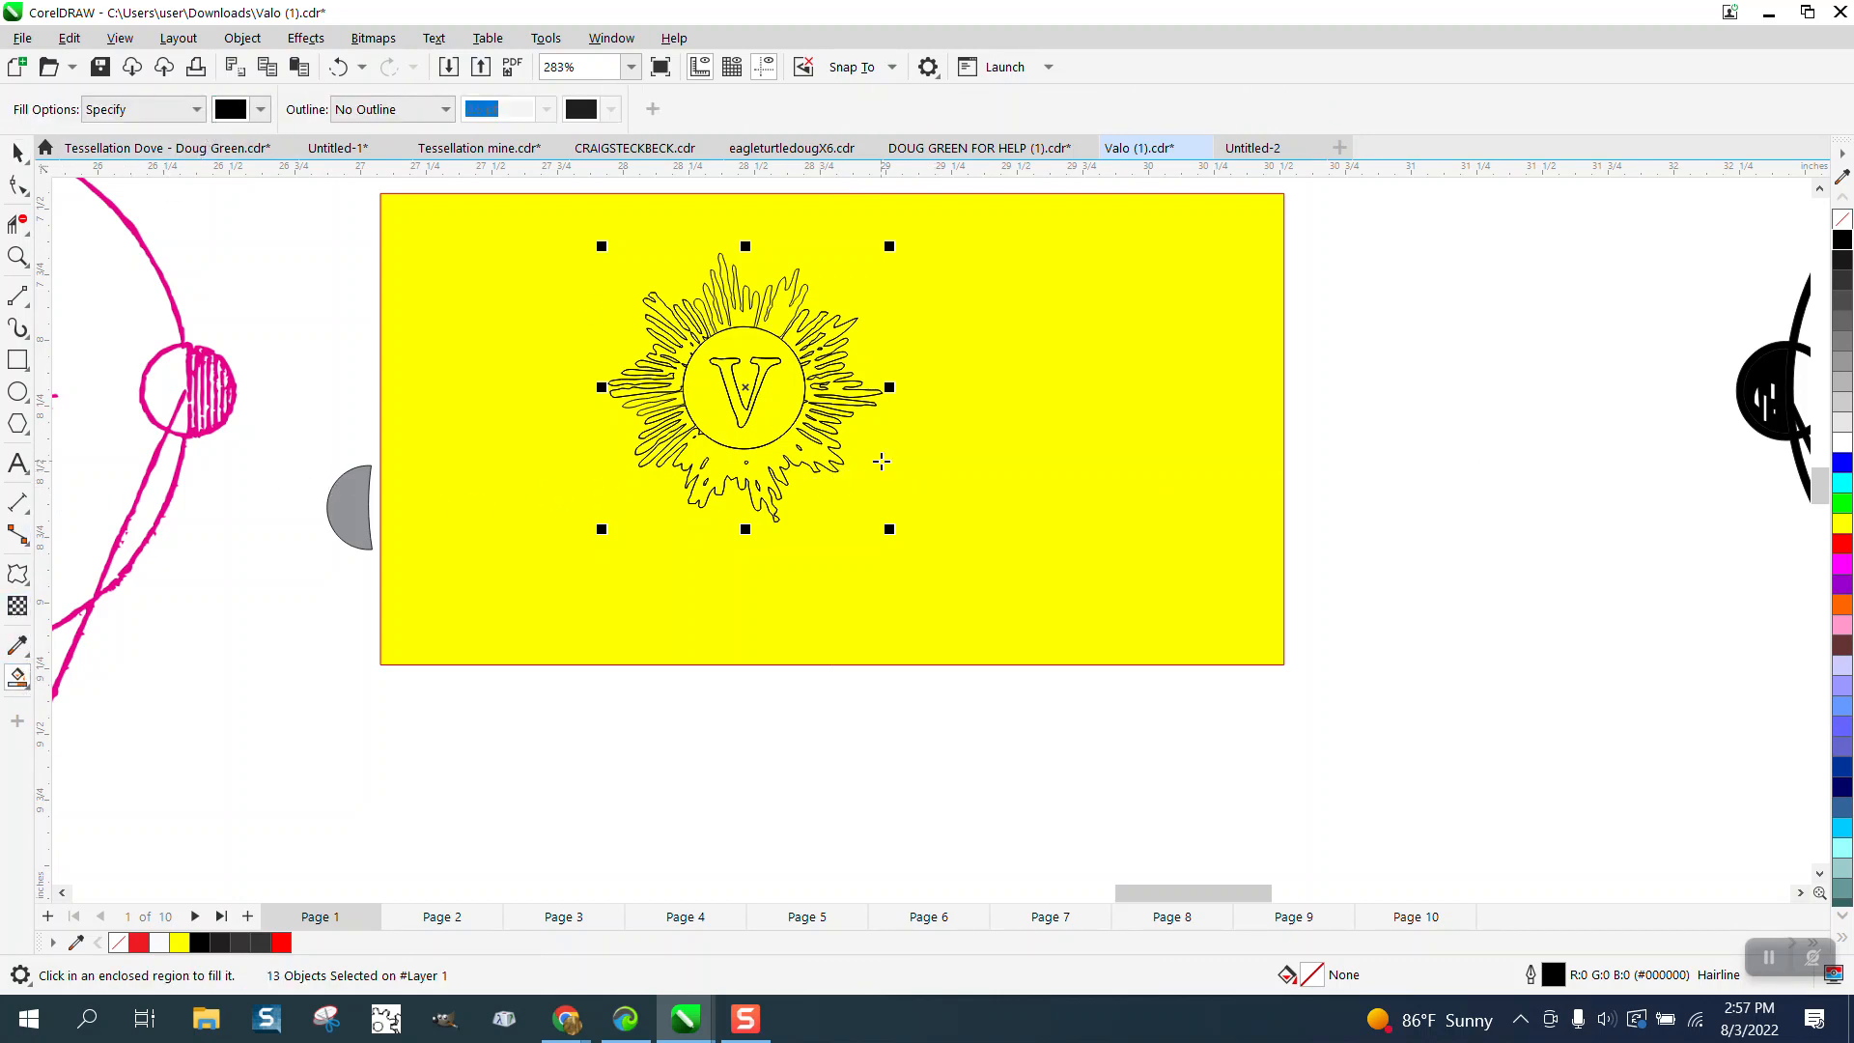
left_click(765, 363)
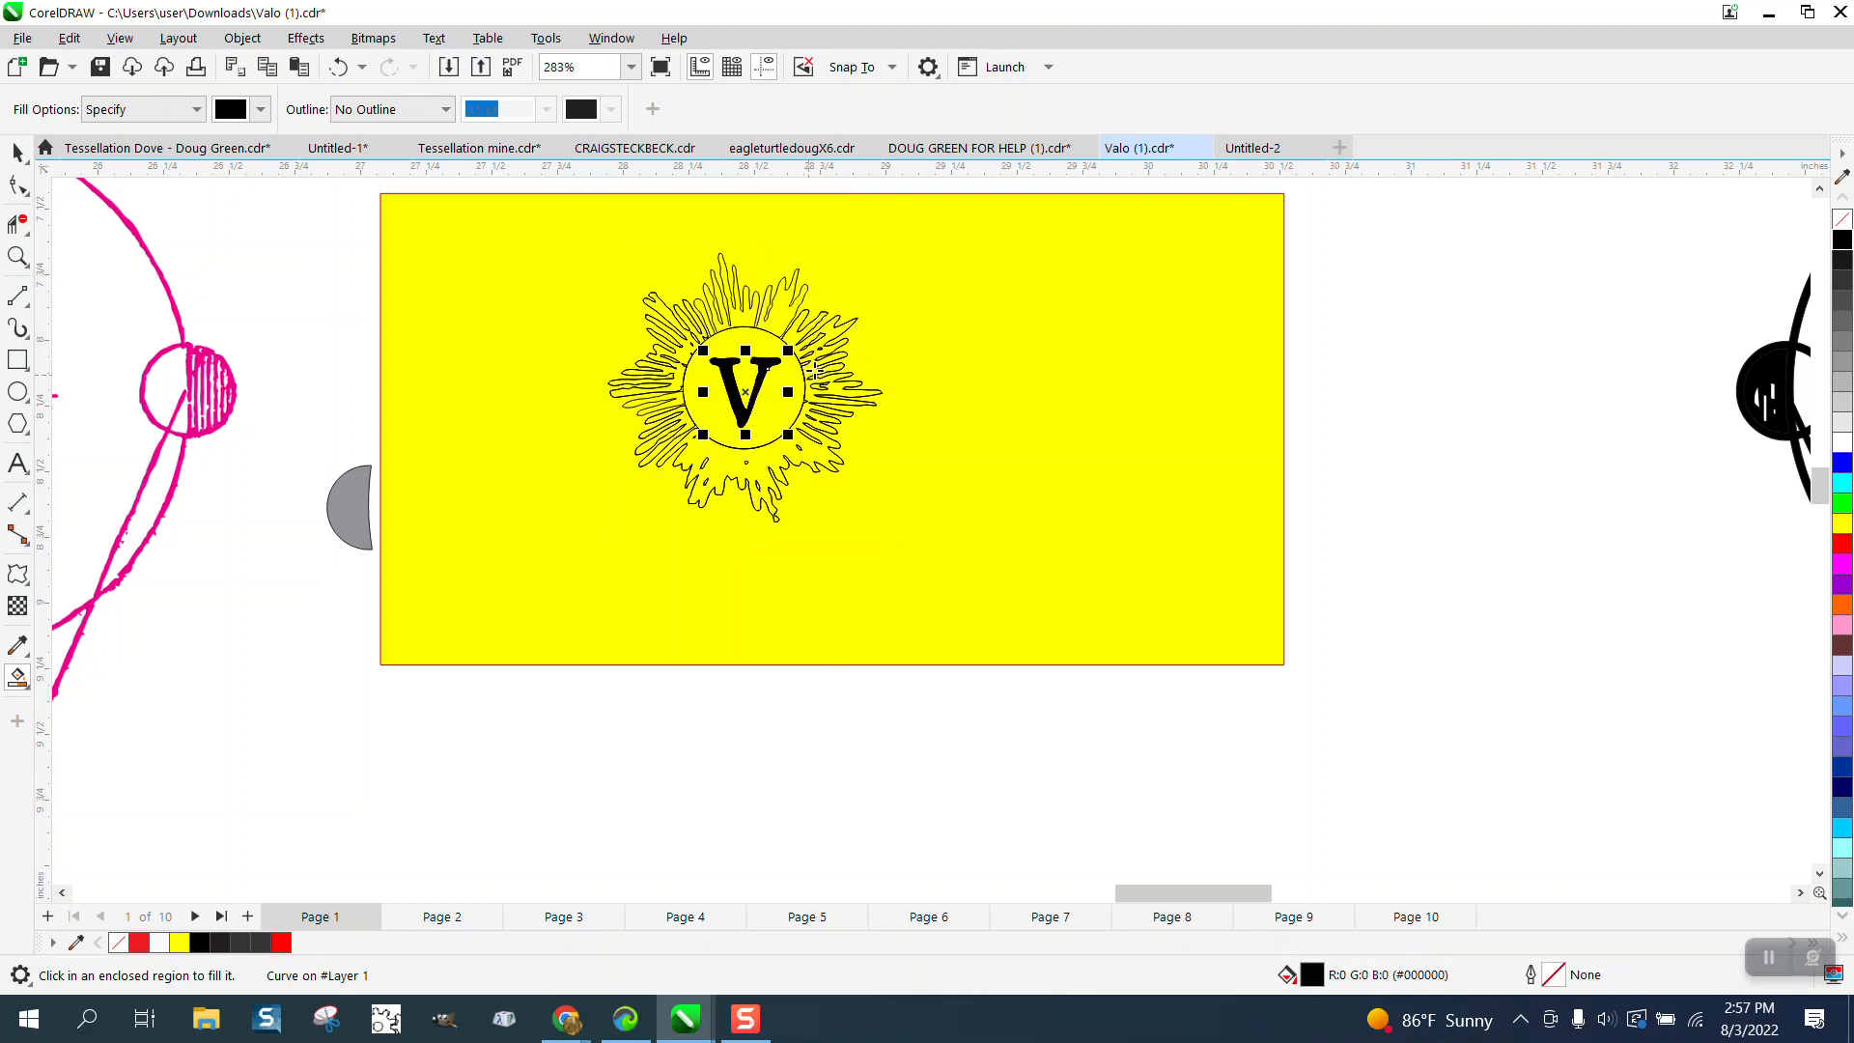
left_click(784, 319)
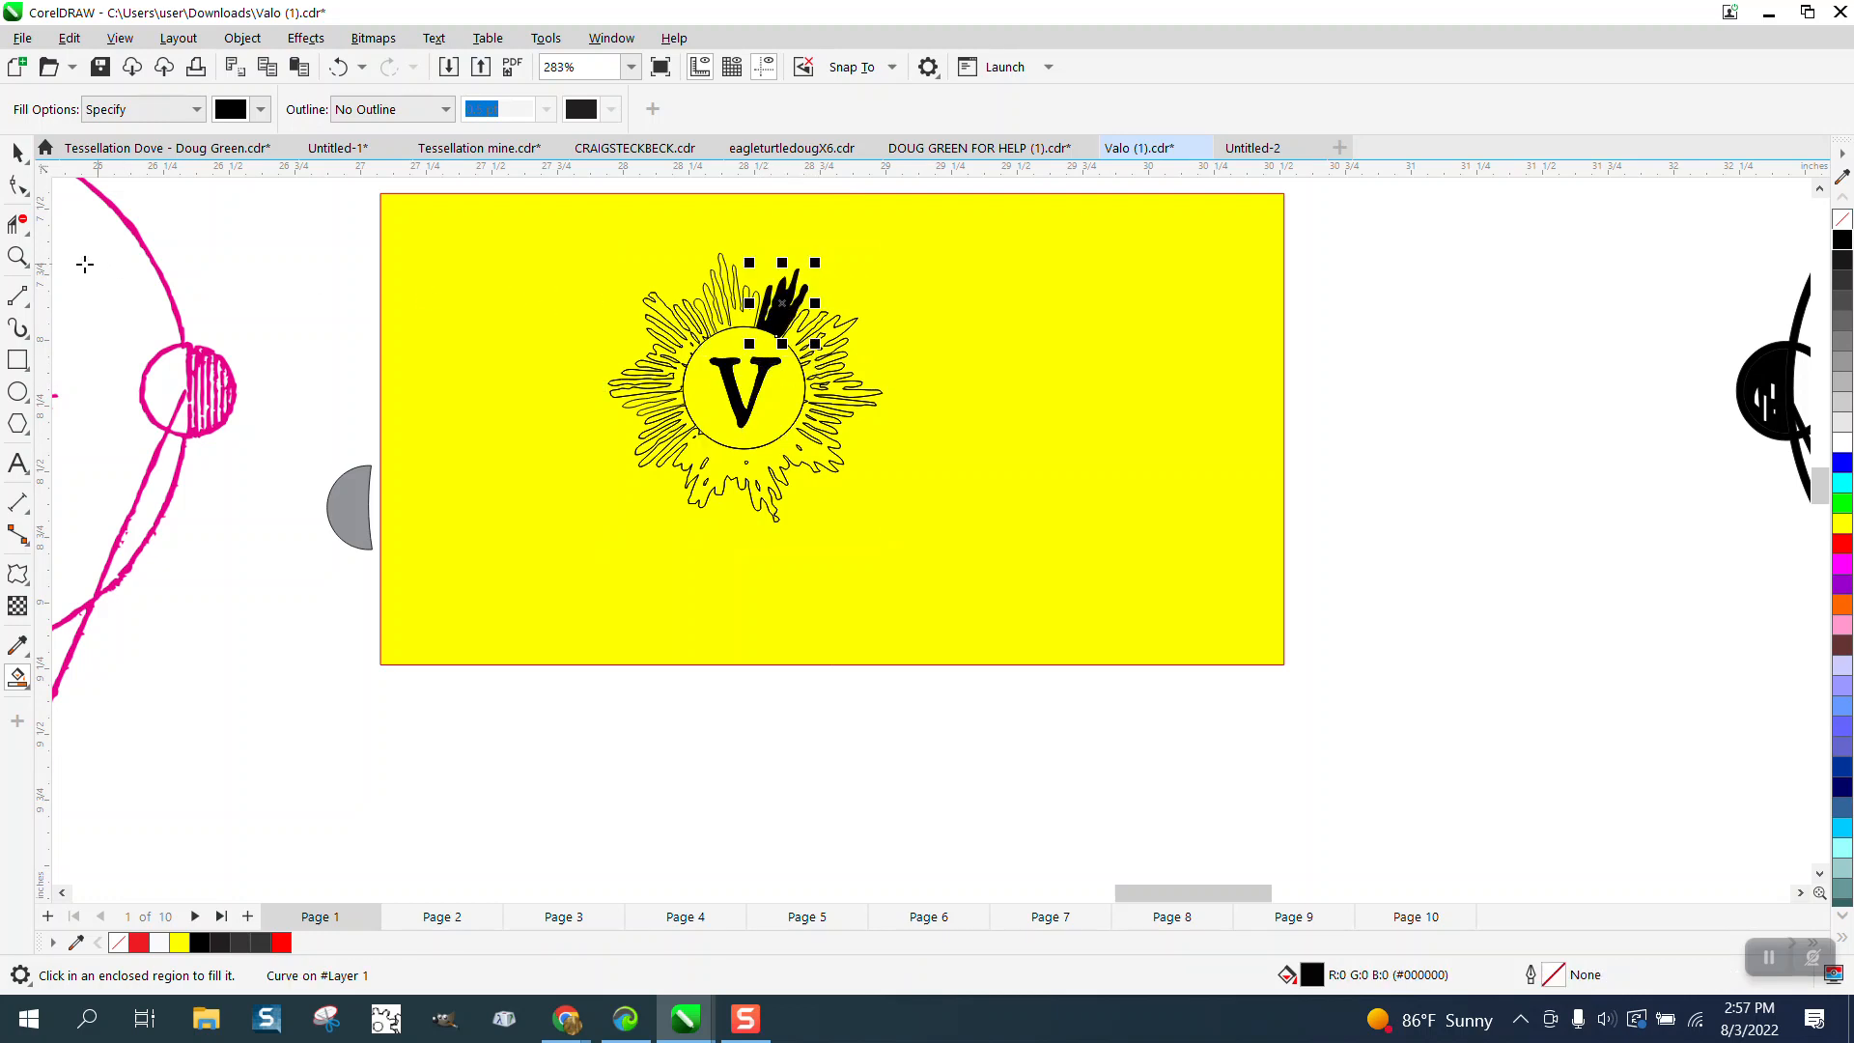
Fill the remaining ray clusters around the circle with black, leaving the circle itself unfilled.
left_click(17, 257)
left_click_drag(612, 267, 1221, 664)
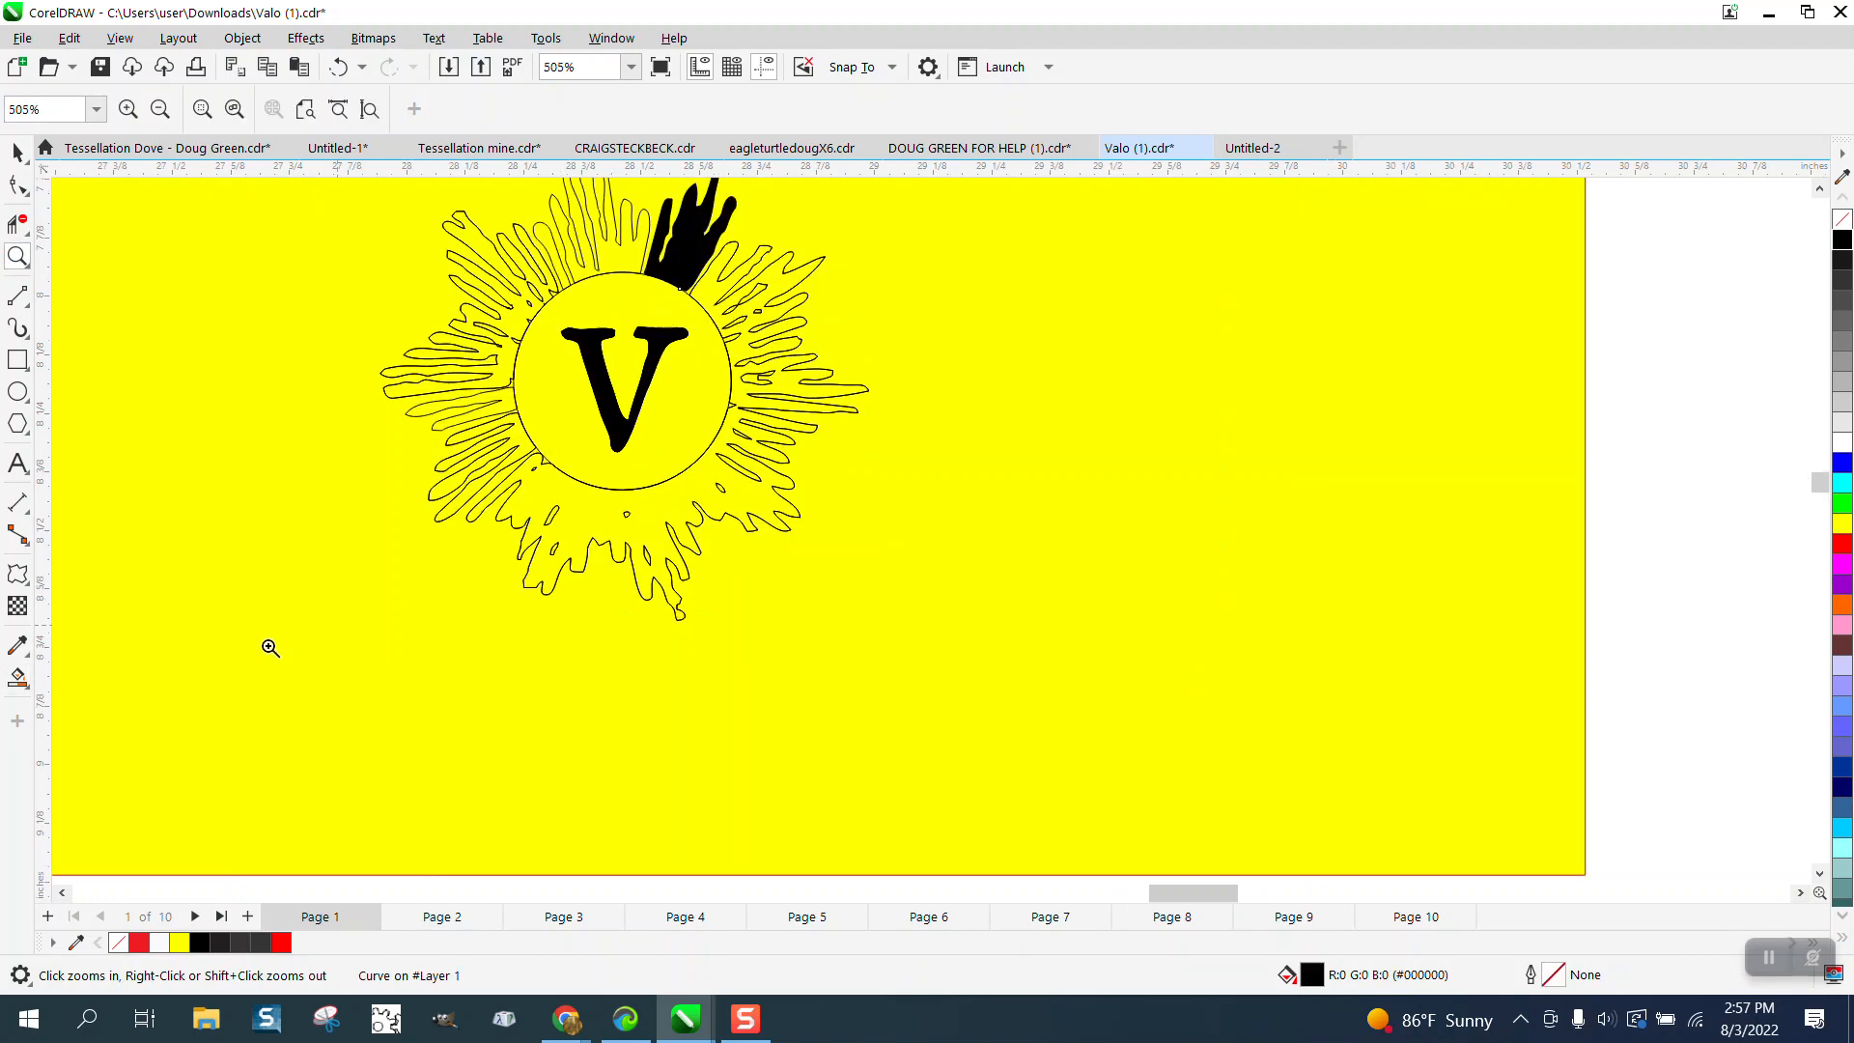
left_click(17, 677)
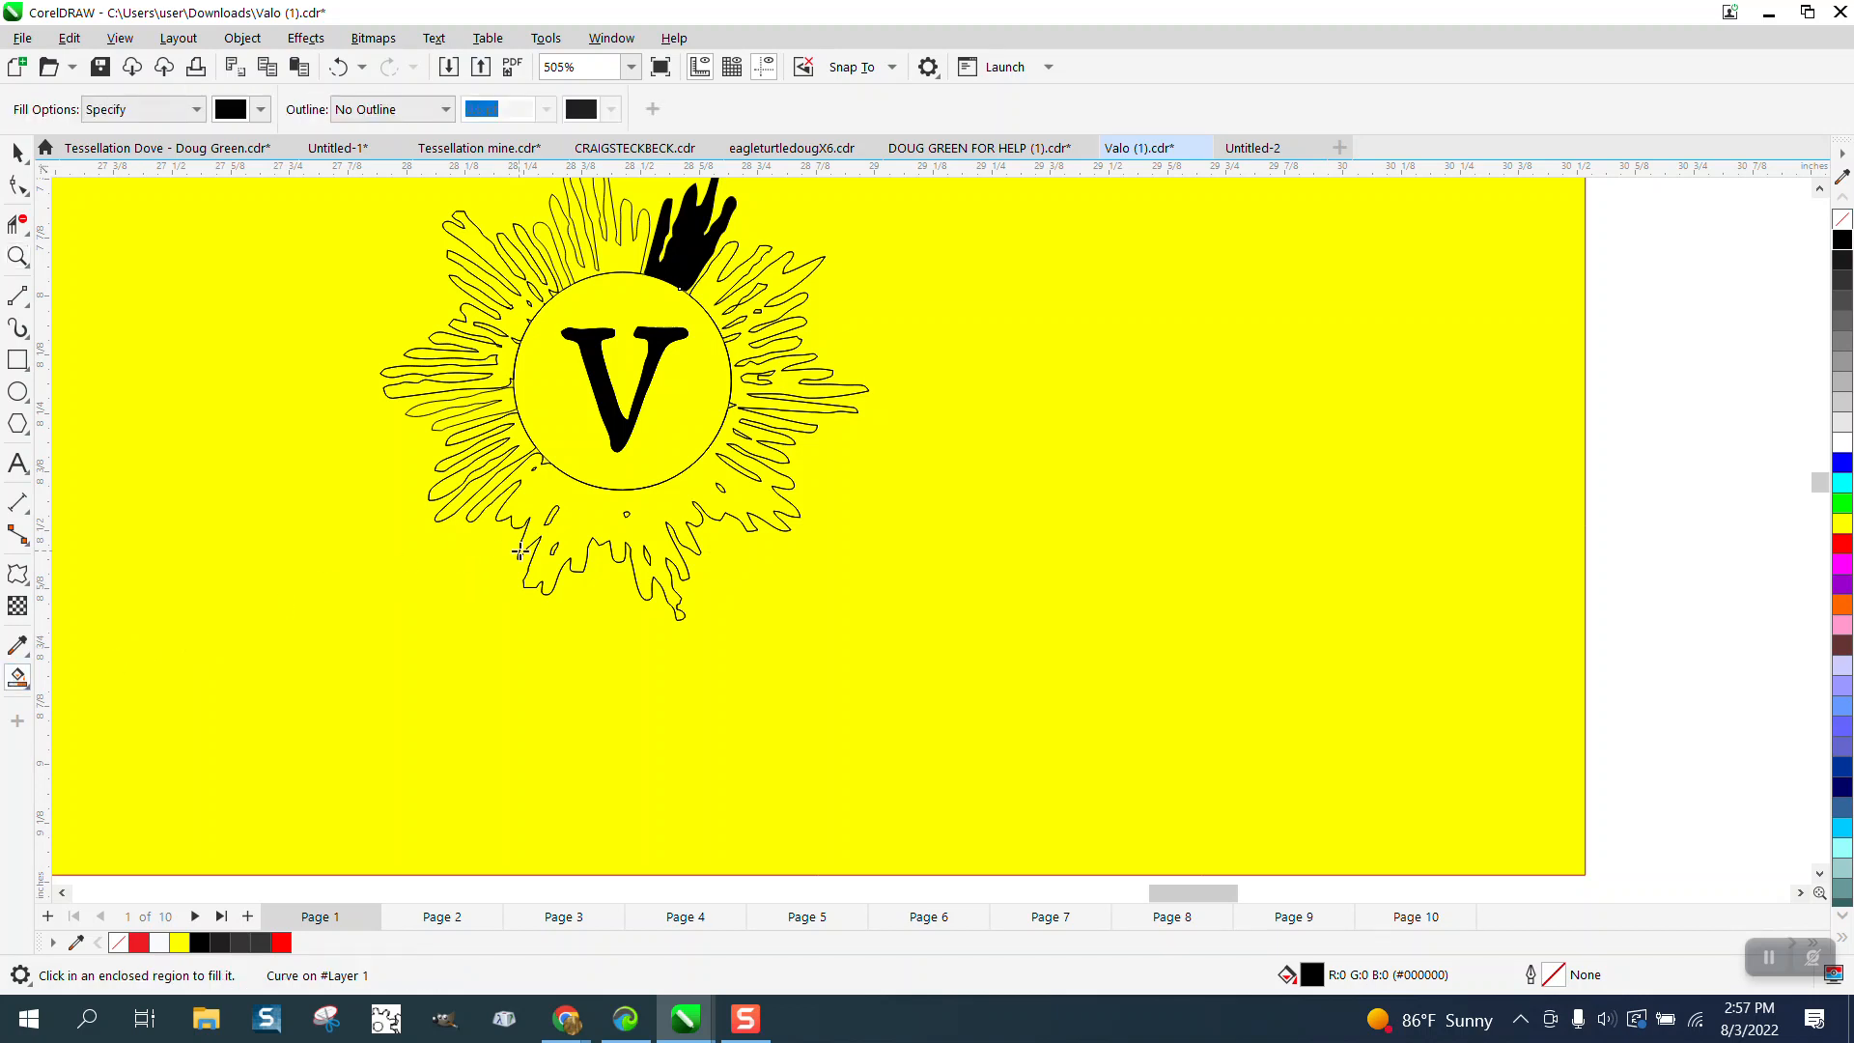
left_click(595, 527)
left_click(504, 363)
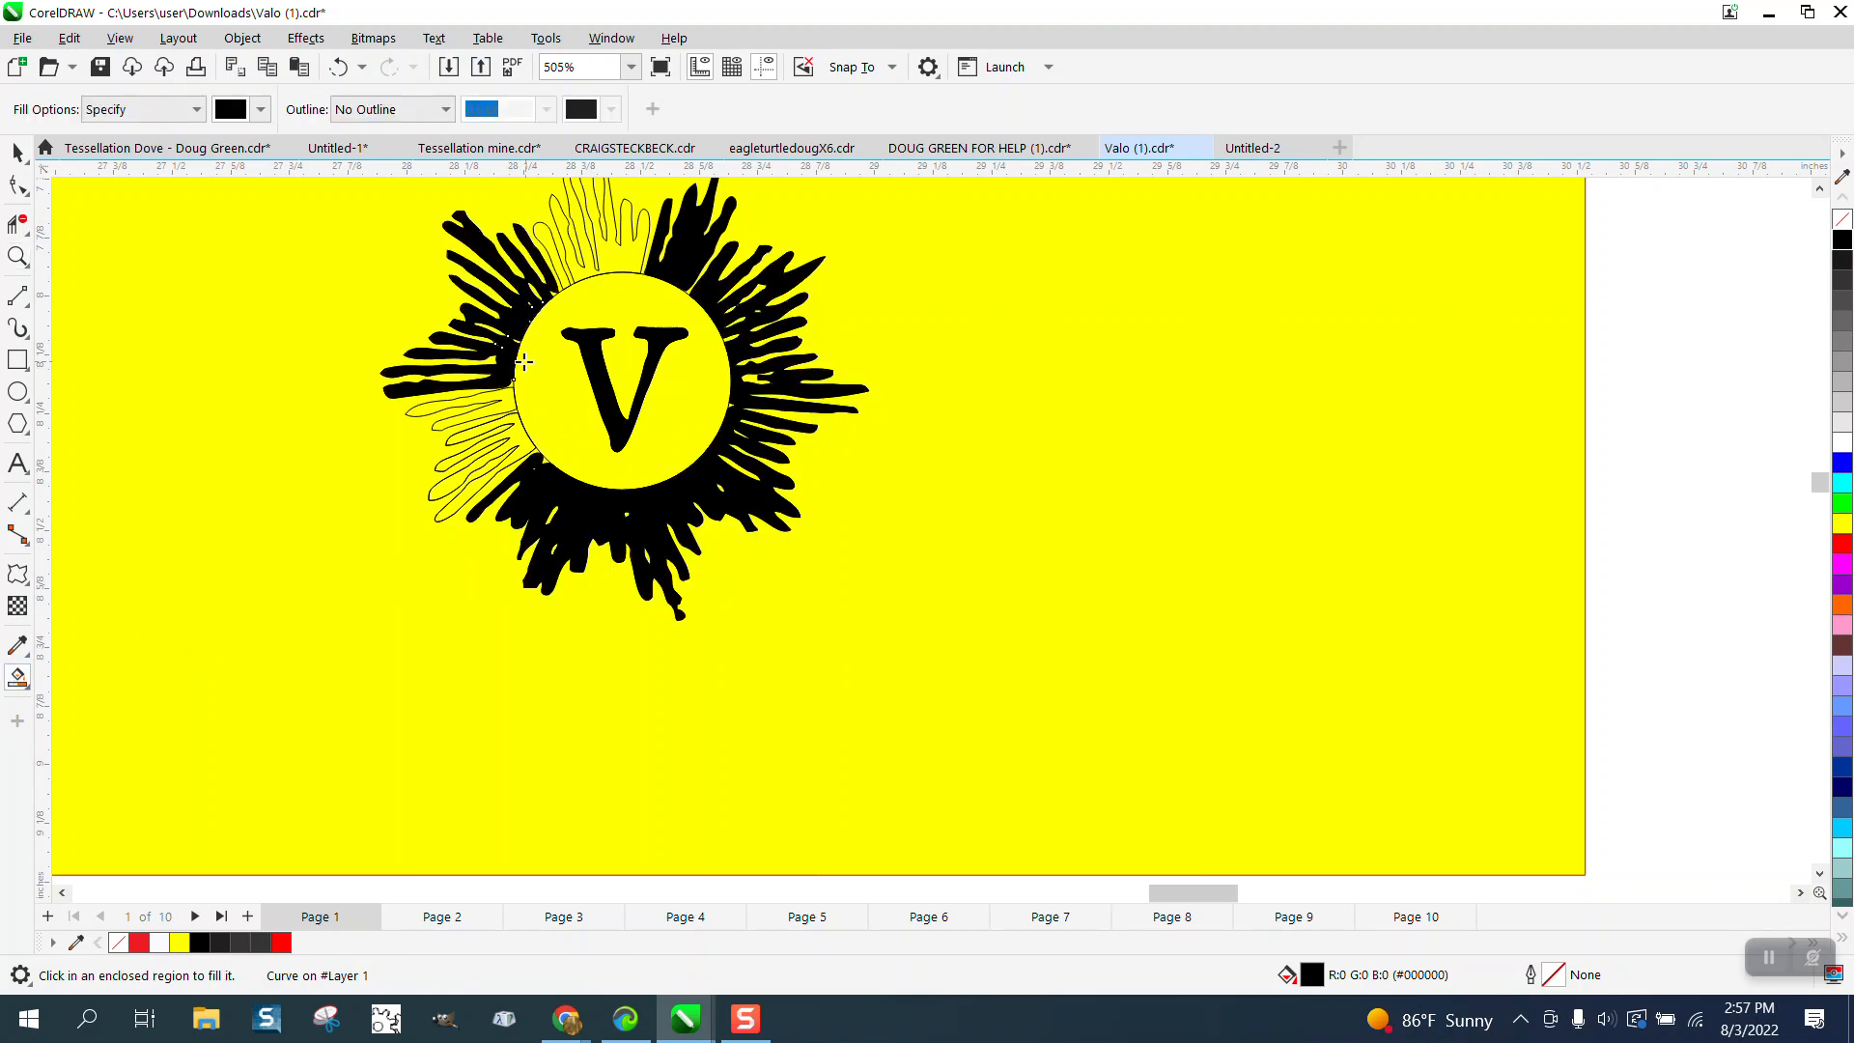
left_click(506, 402)
left_click(520, 433)
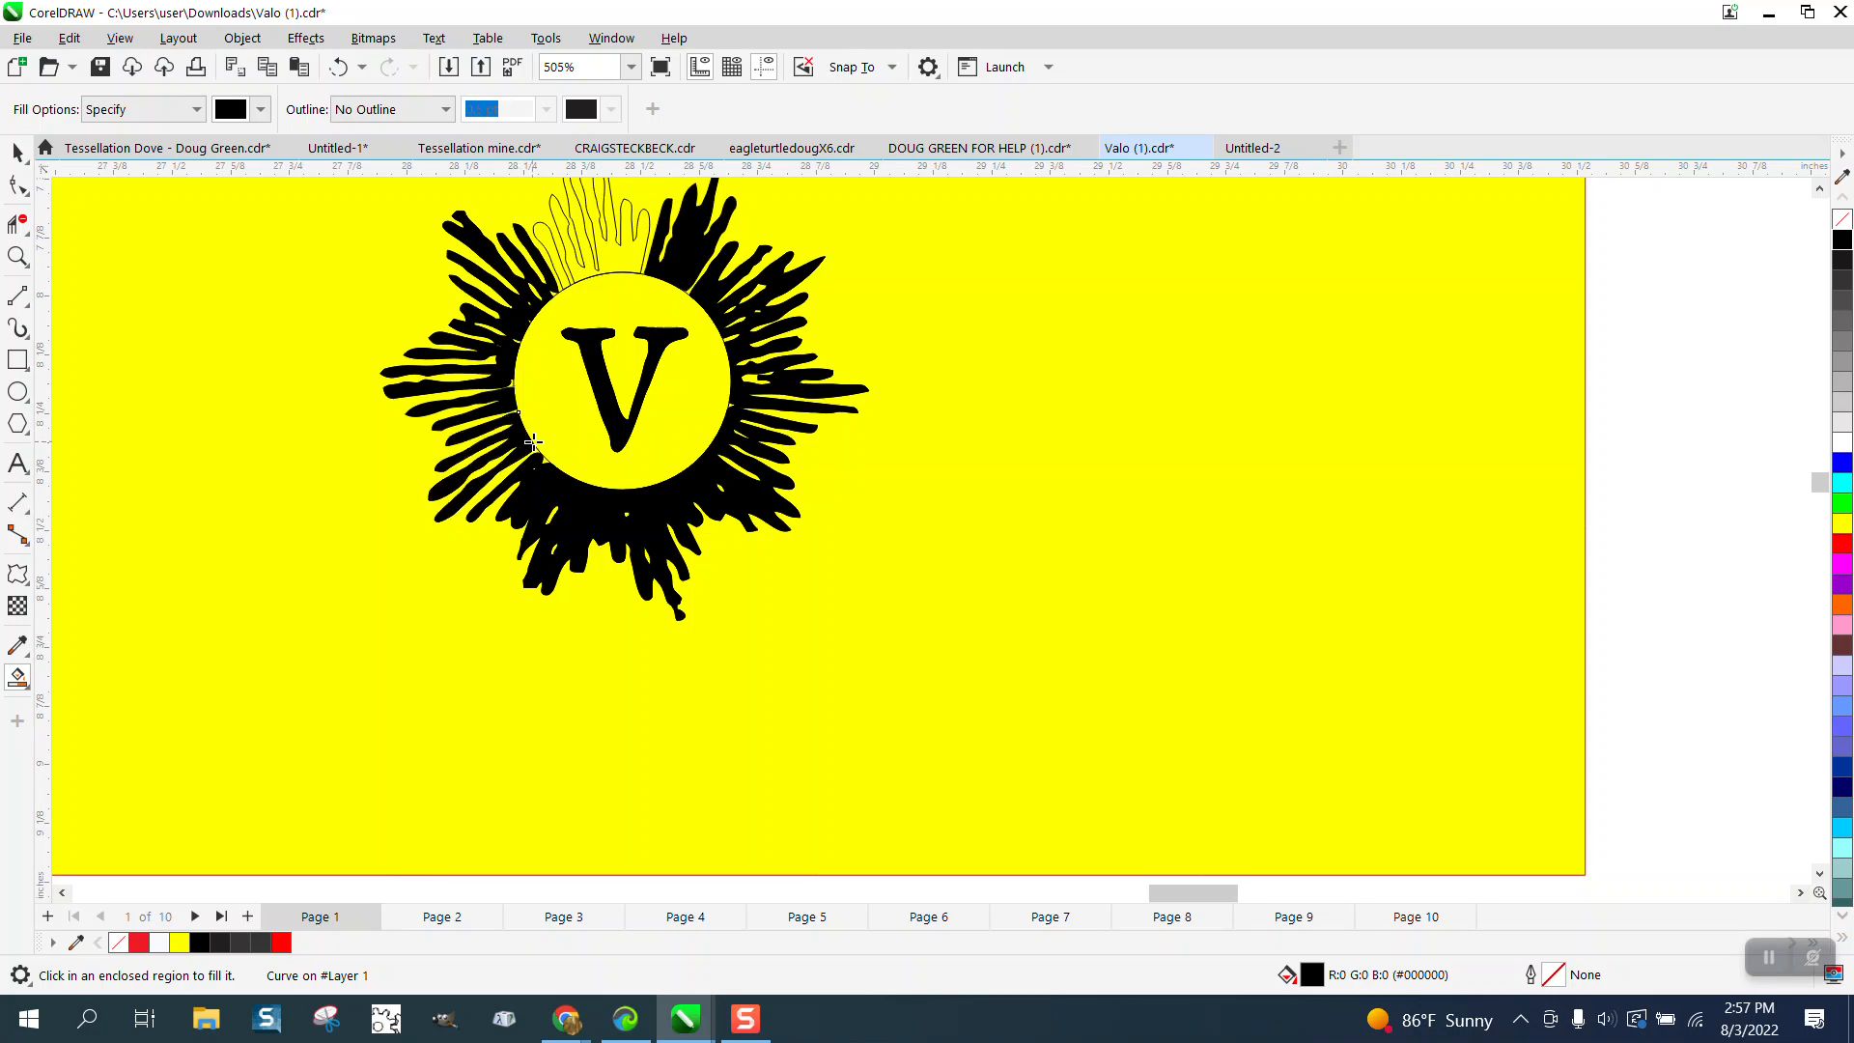
left_click(583, 270)
Nudge the whole sunburst with the V 5 inches to the right into the large black ring.
scroll(797, 471, "down", 3)
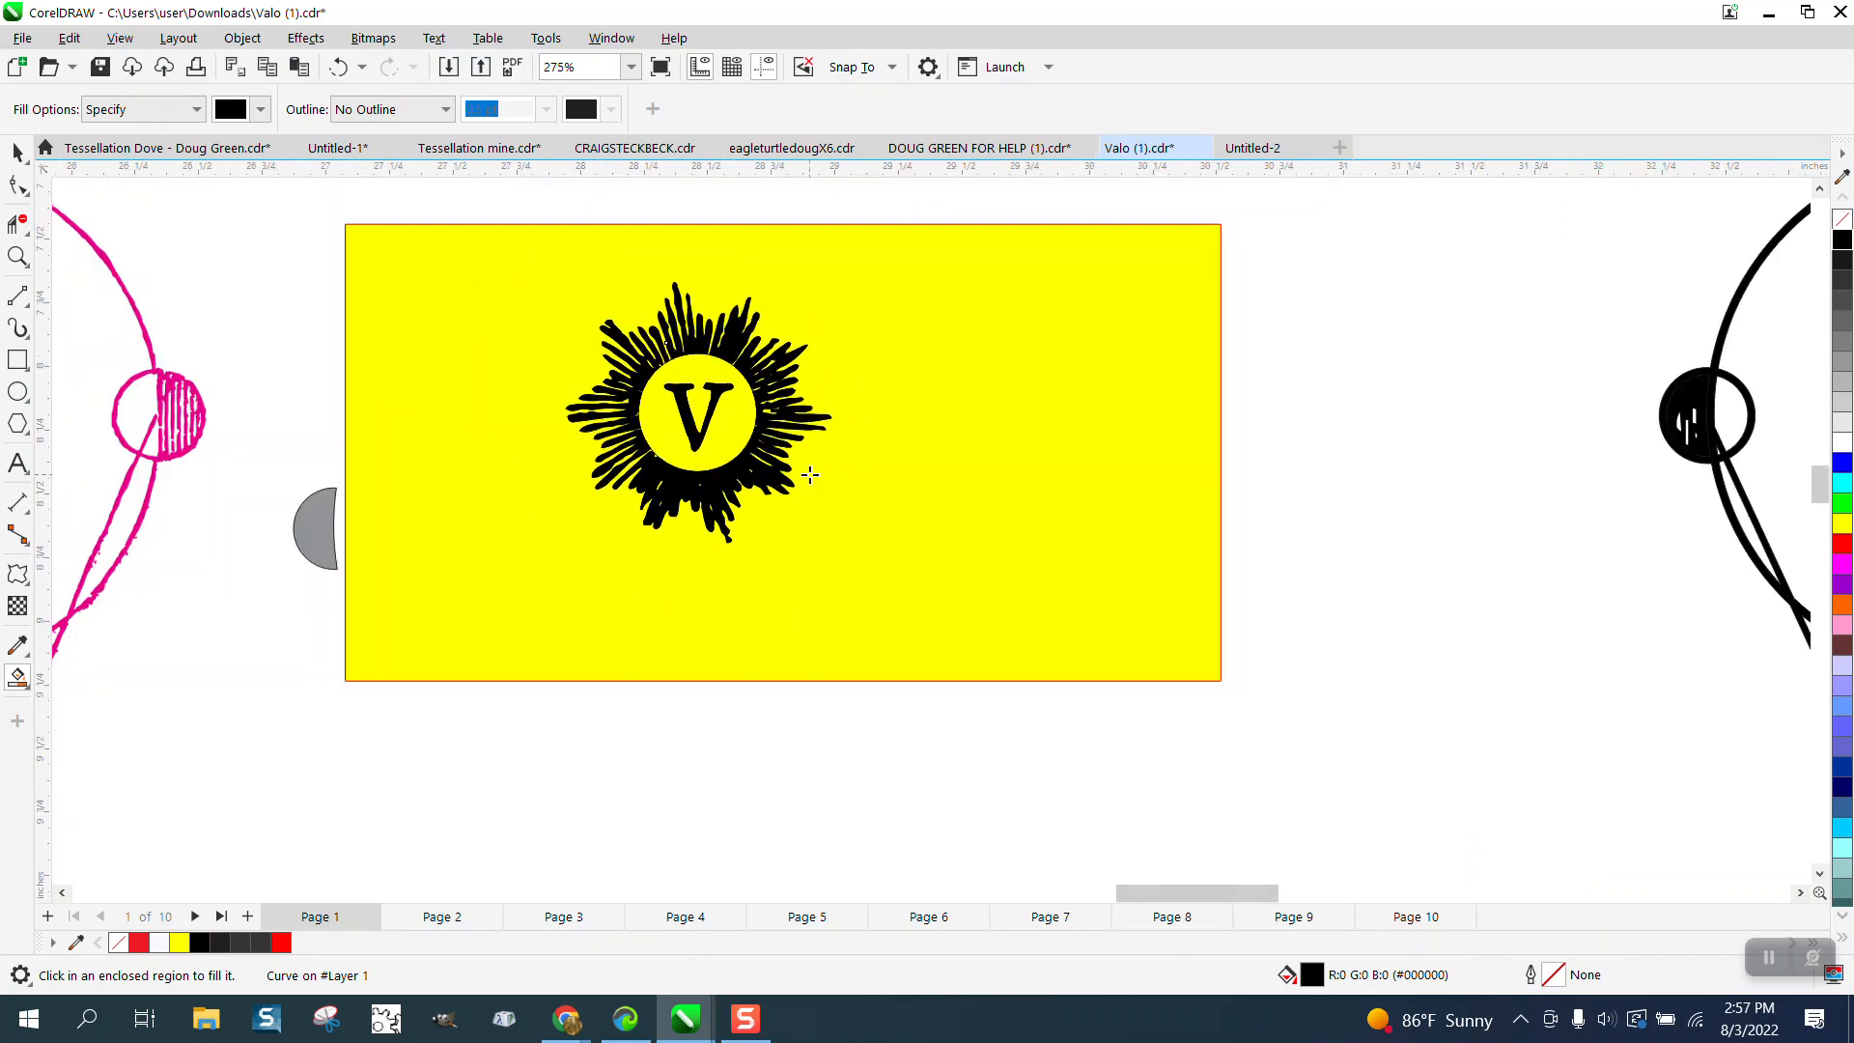
left_click(17, 155)
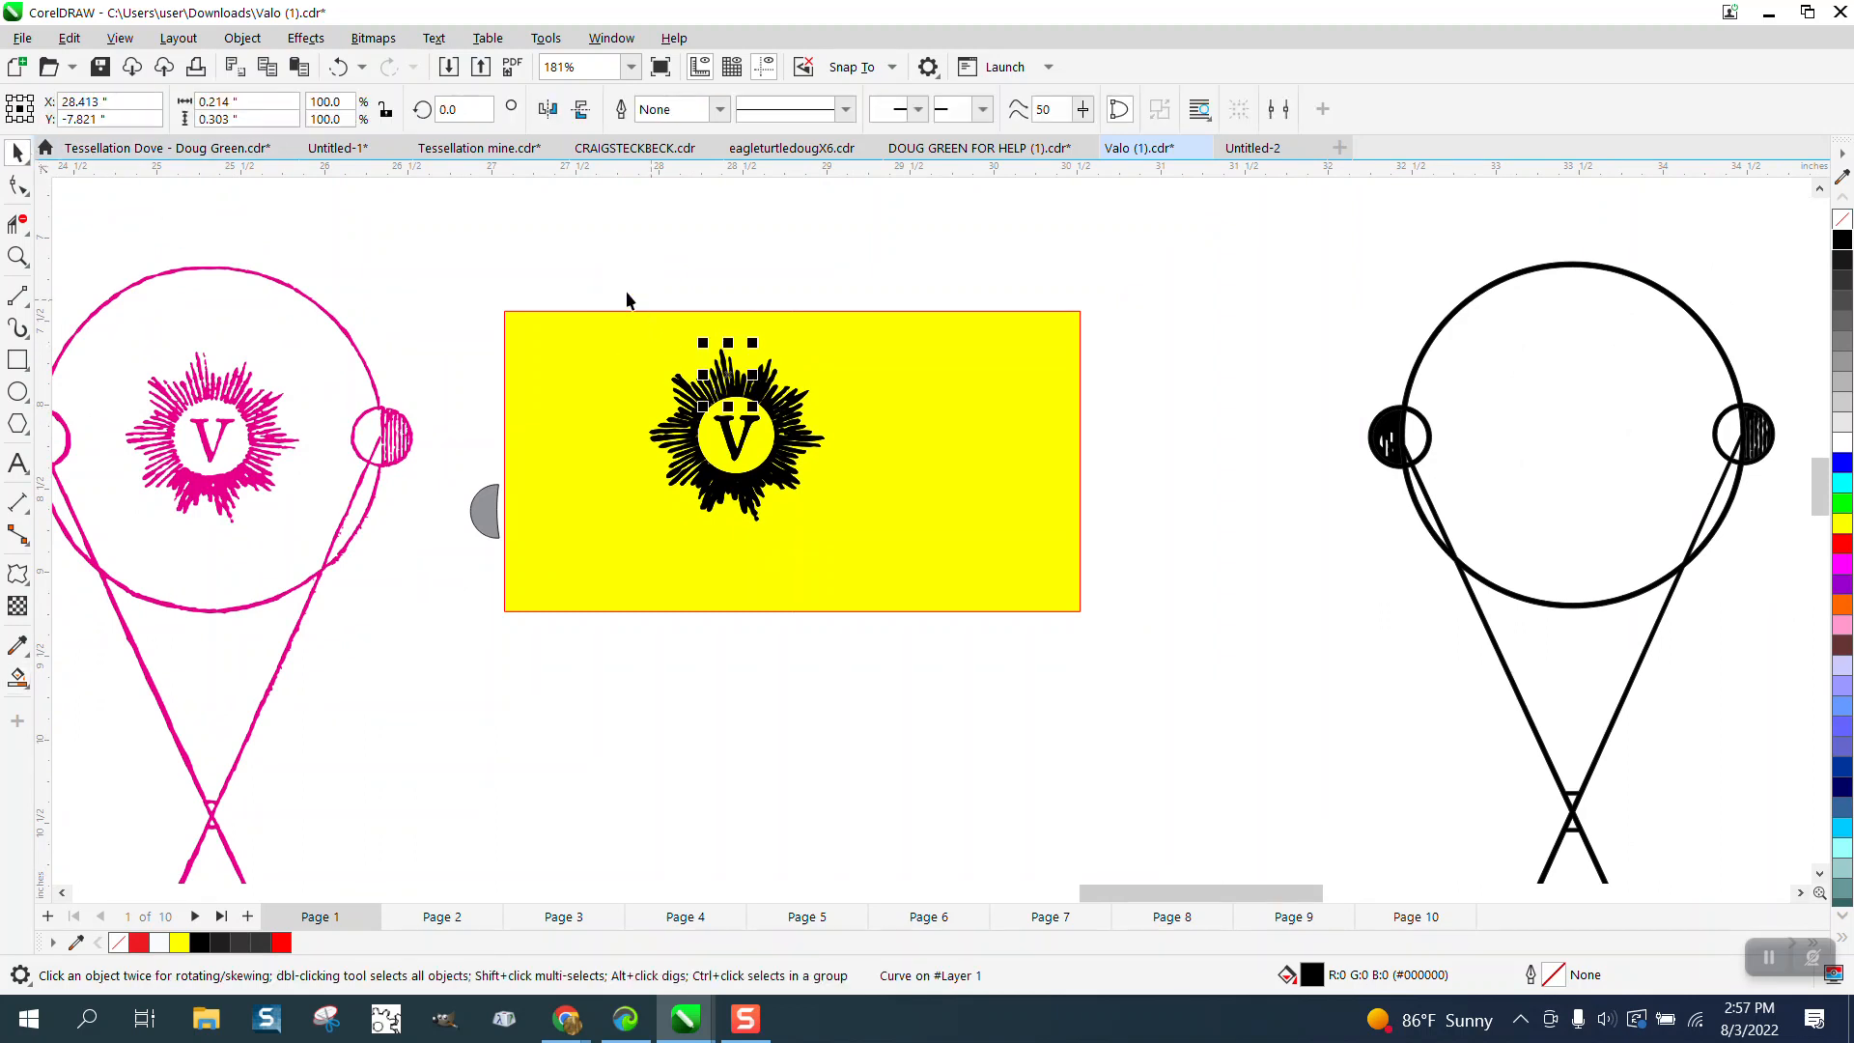
left_click_drag(626, 297, 863, 557)
key("Right")
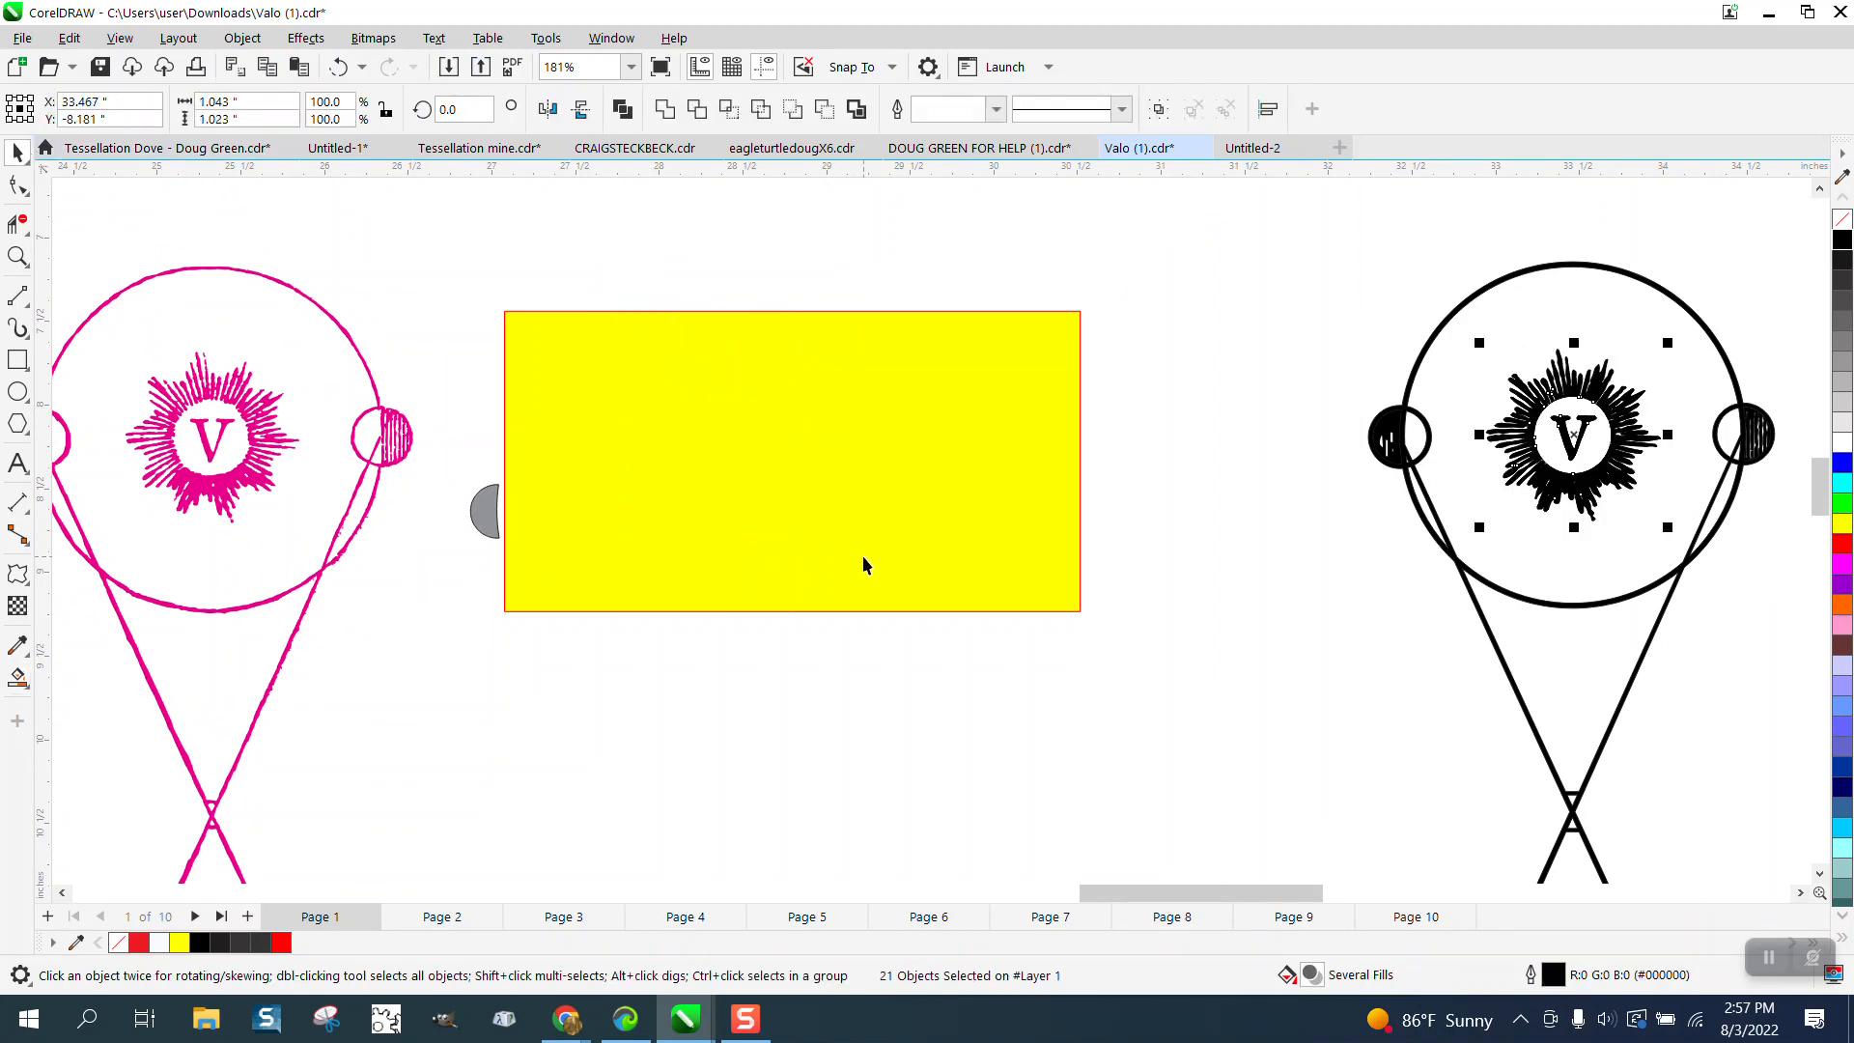
Delete the leftover grey half-circle and the yellow check rectangle.
scroll(773, 539, "down", 1)
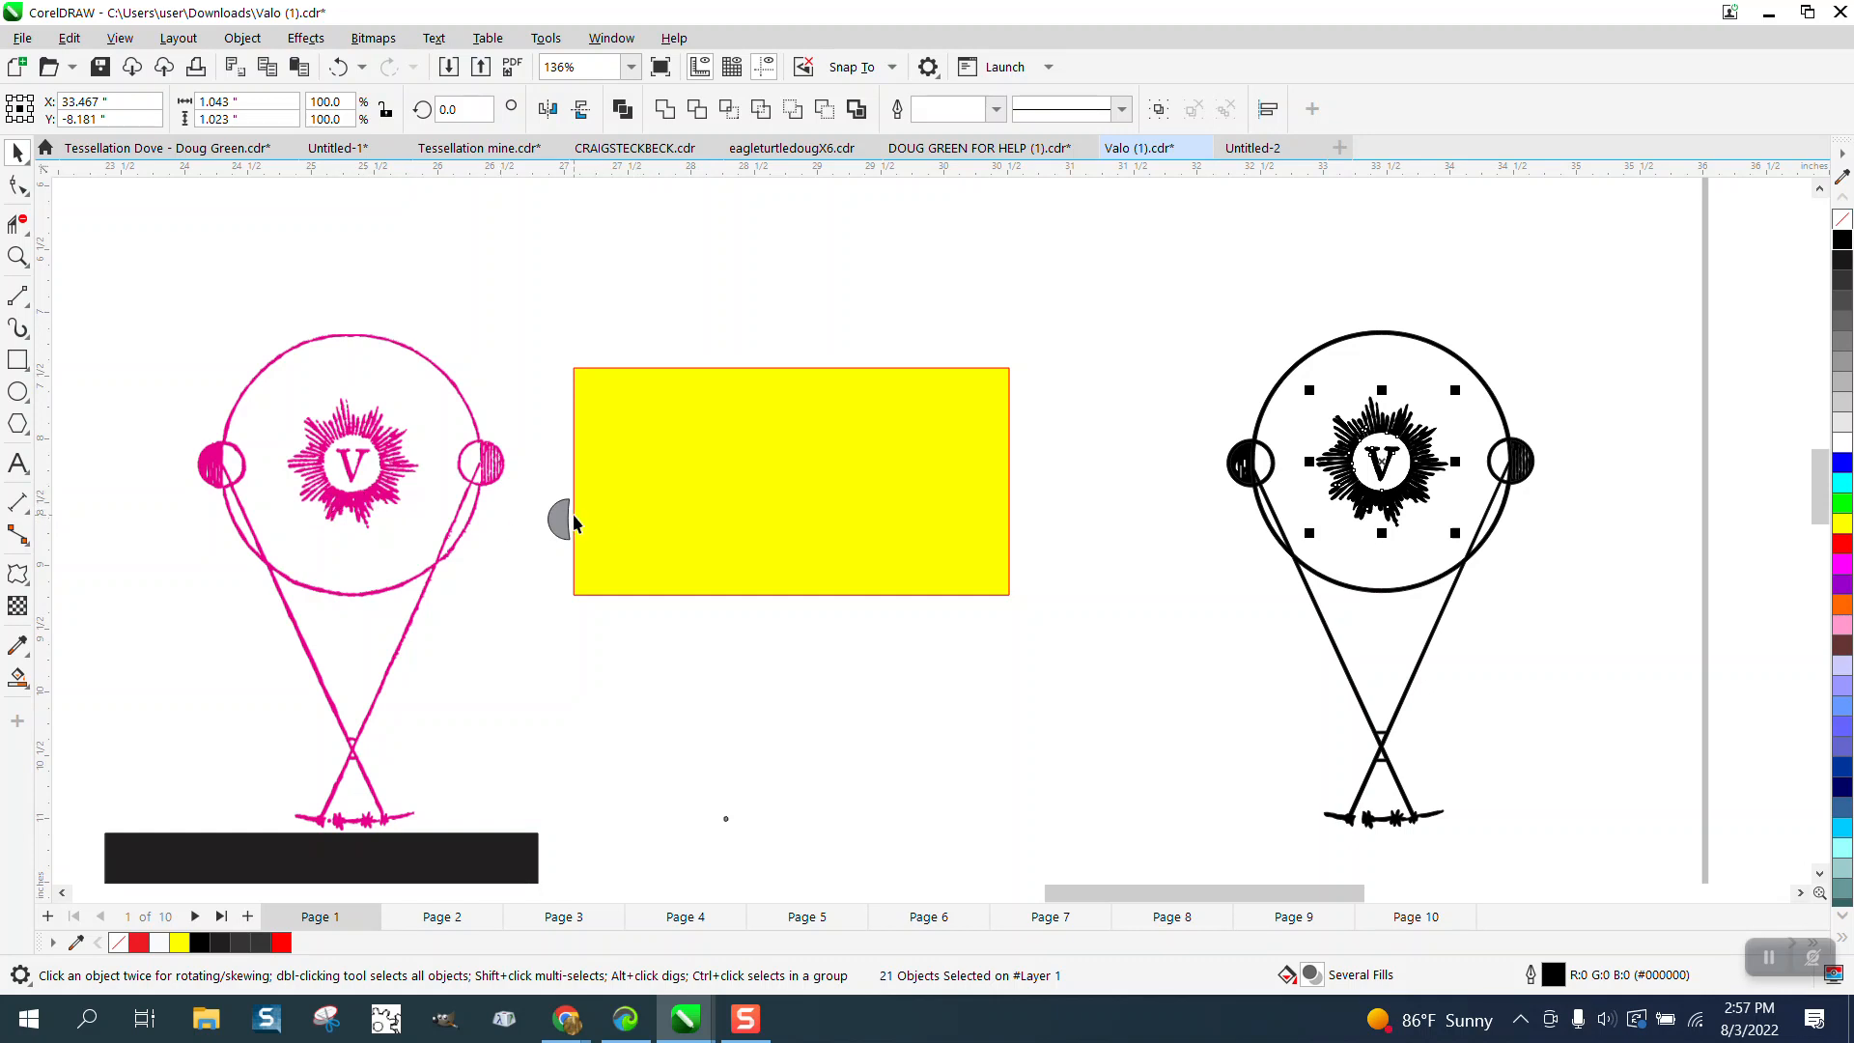
left_click_drag(515, 327, 1000, 664)
key("Delete")
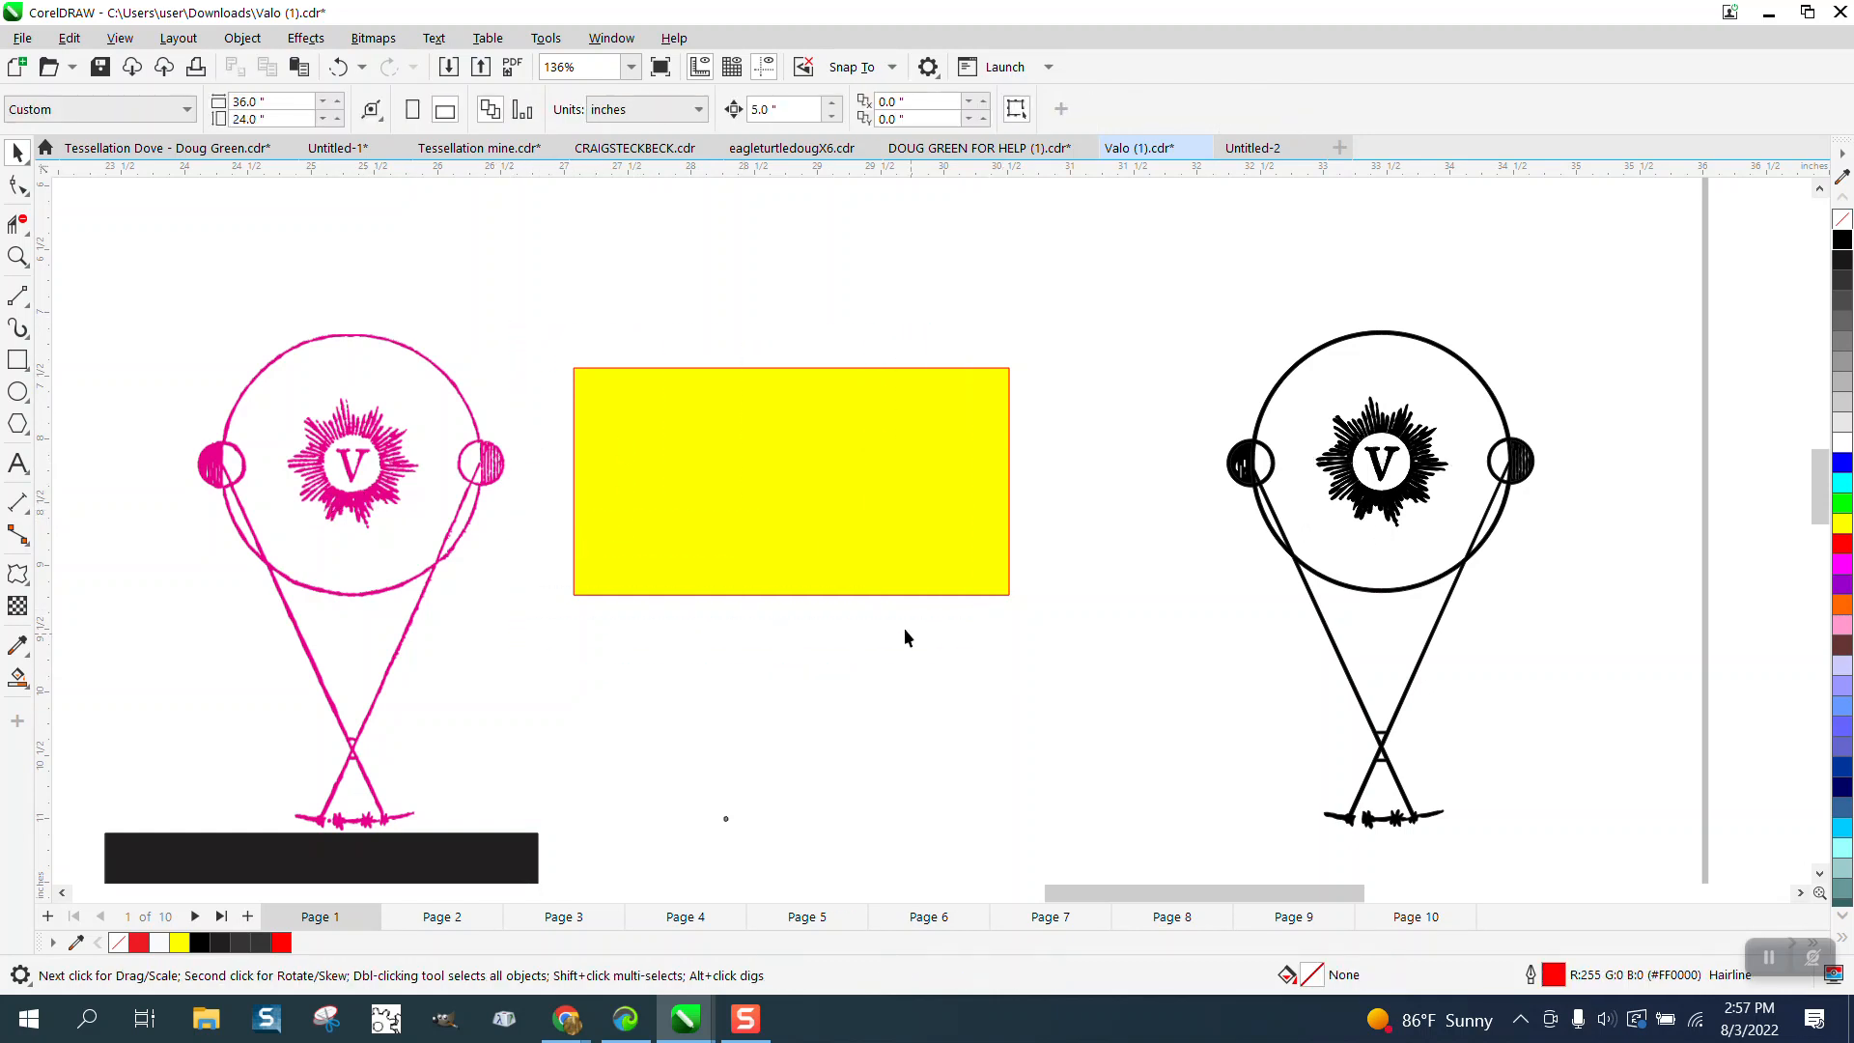
left_click(588, 473)
key("Delete")
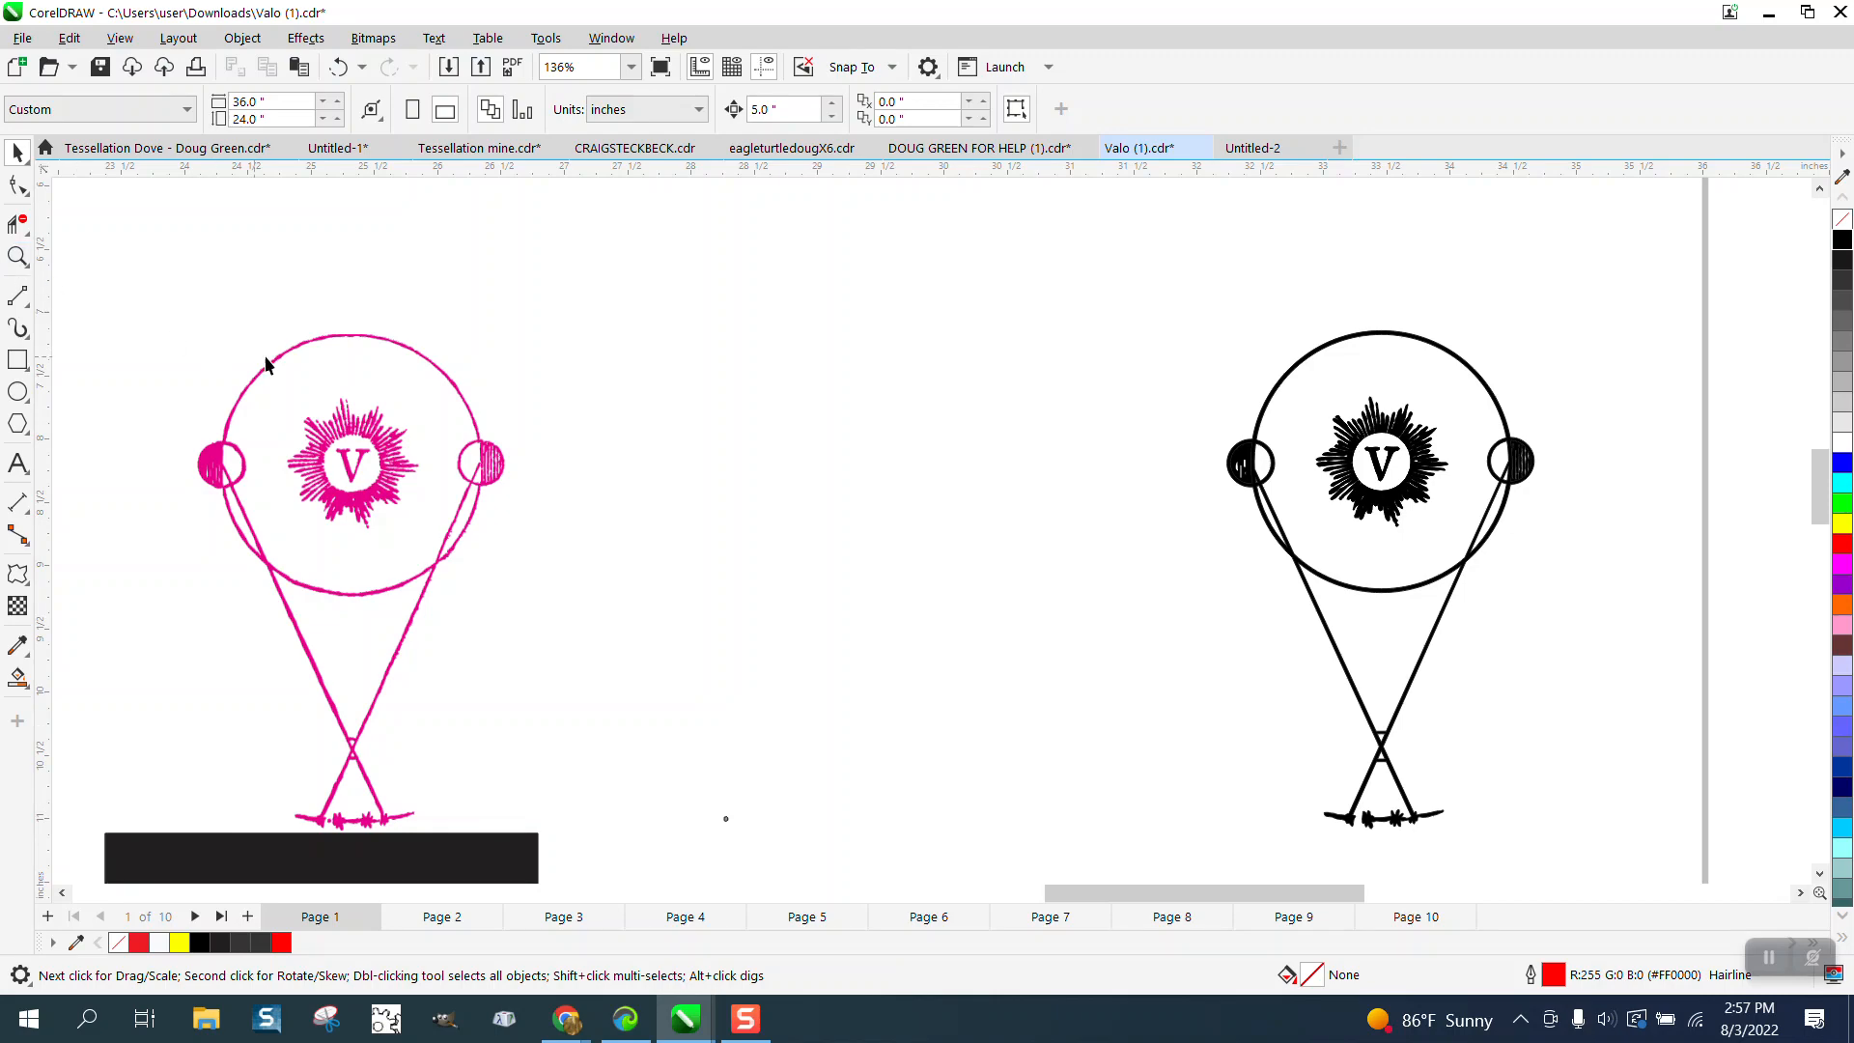
Compare the hatched half of the right-hand small circle in the magenta original with the one in the black logo.
left_click(17, 256)
left_click_drag(450, 426, 593, 521)
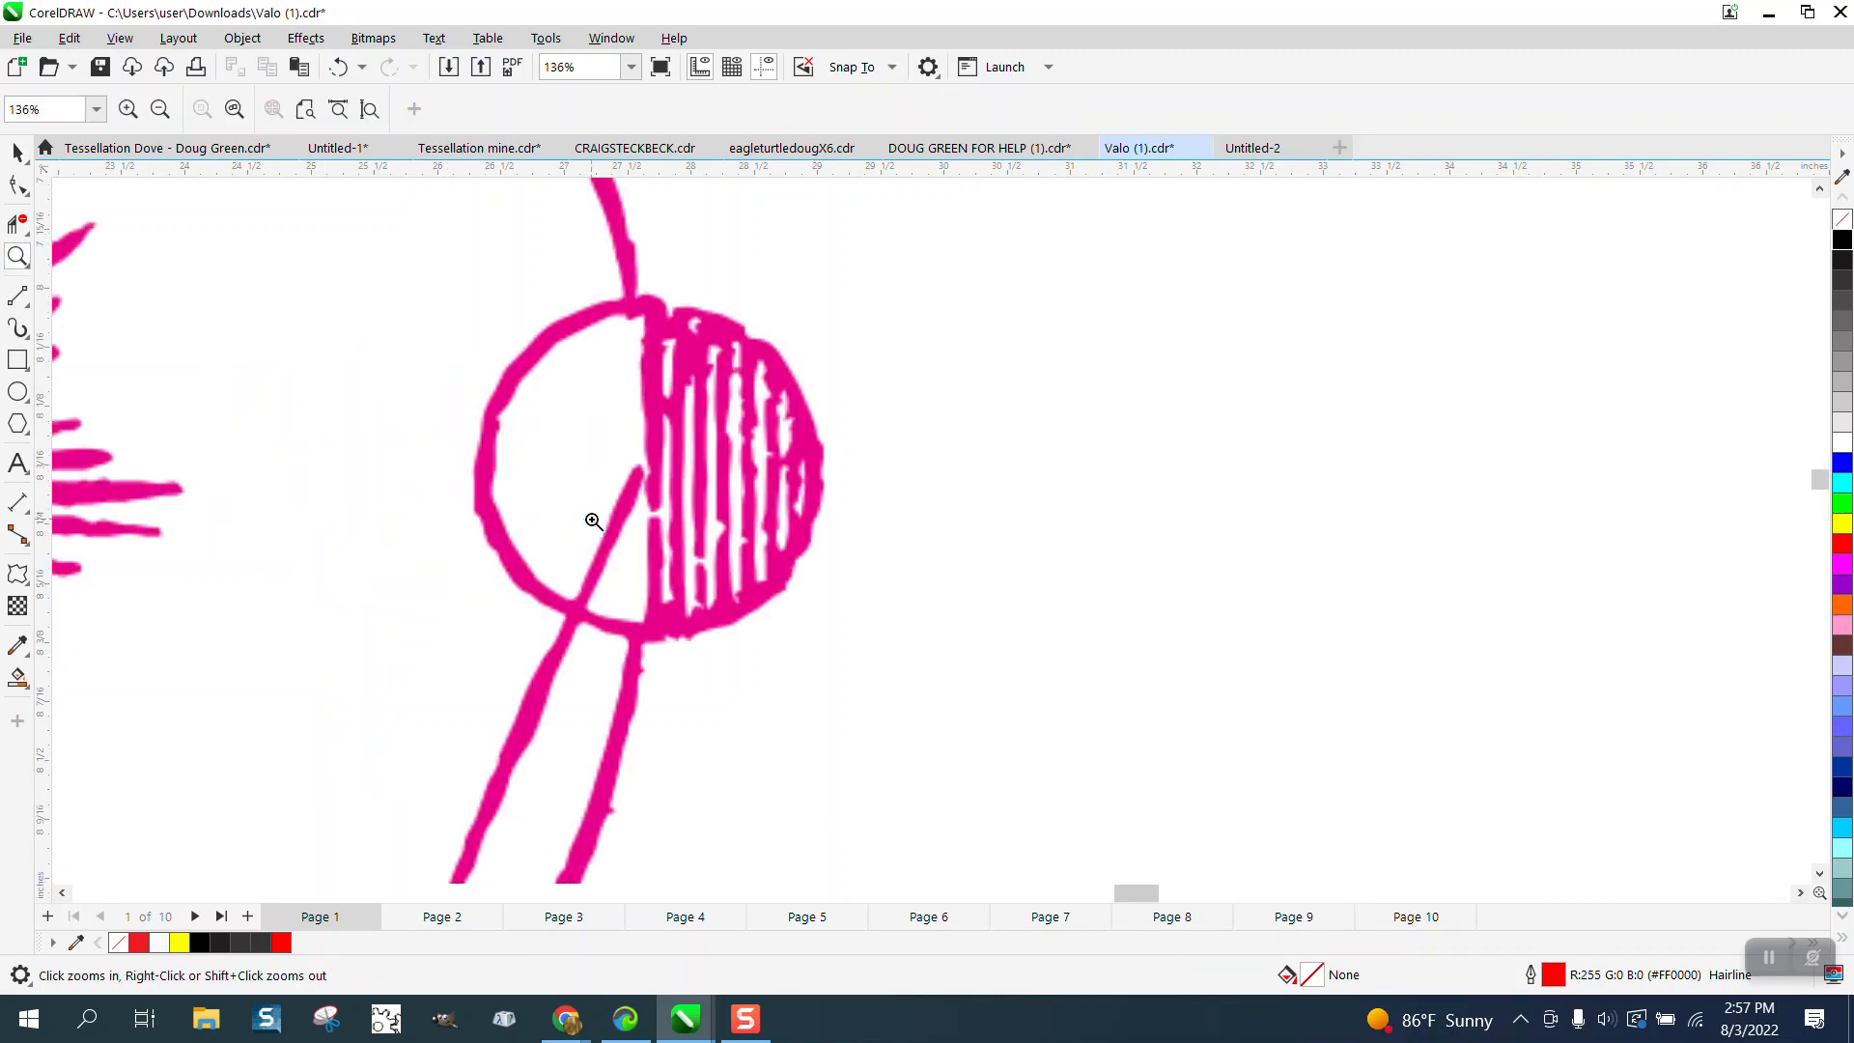
scroll(550, 464, "down", 8)
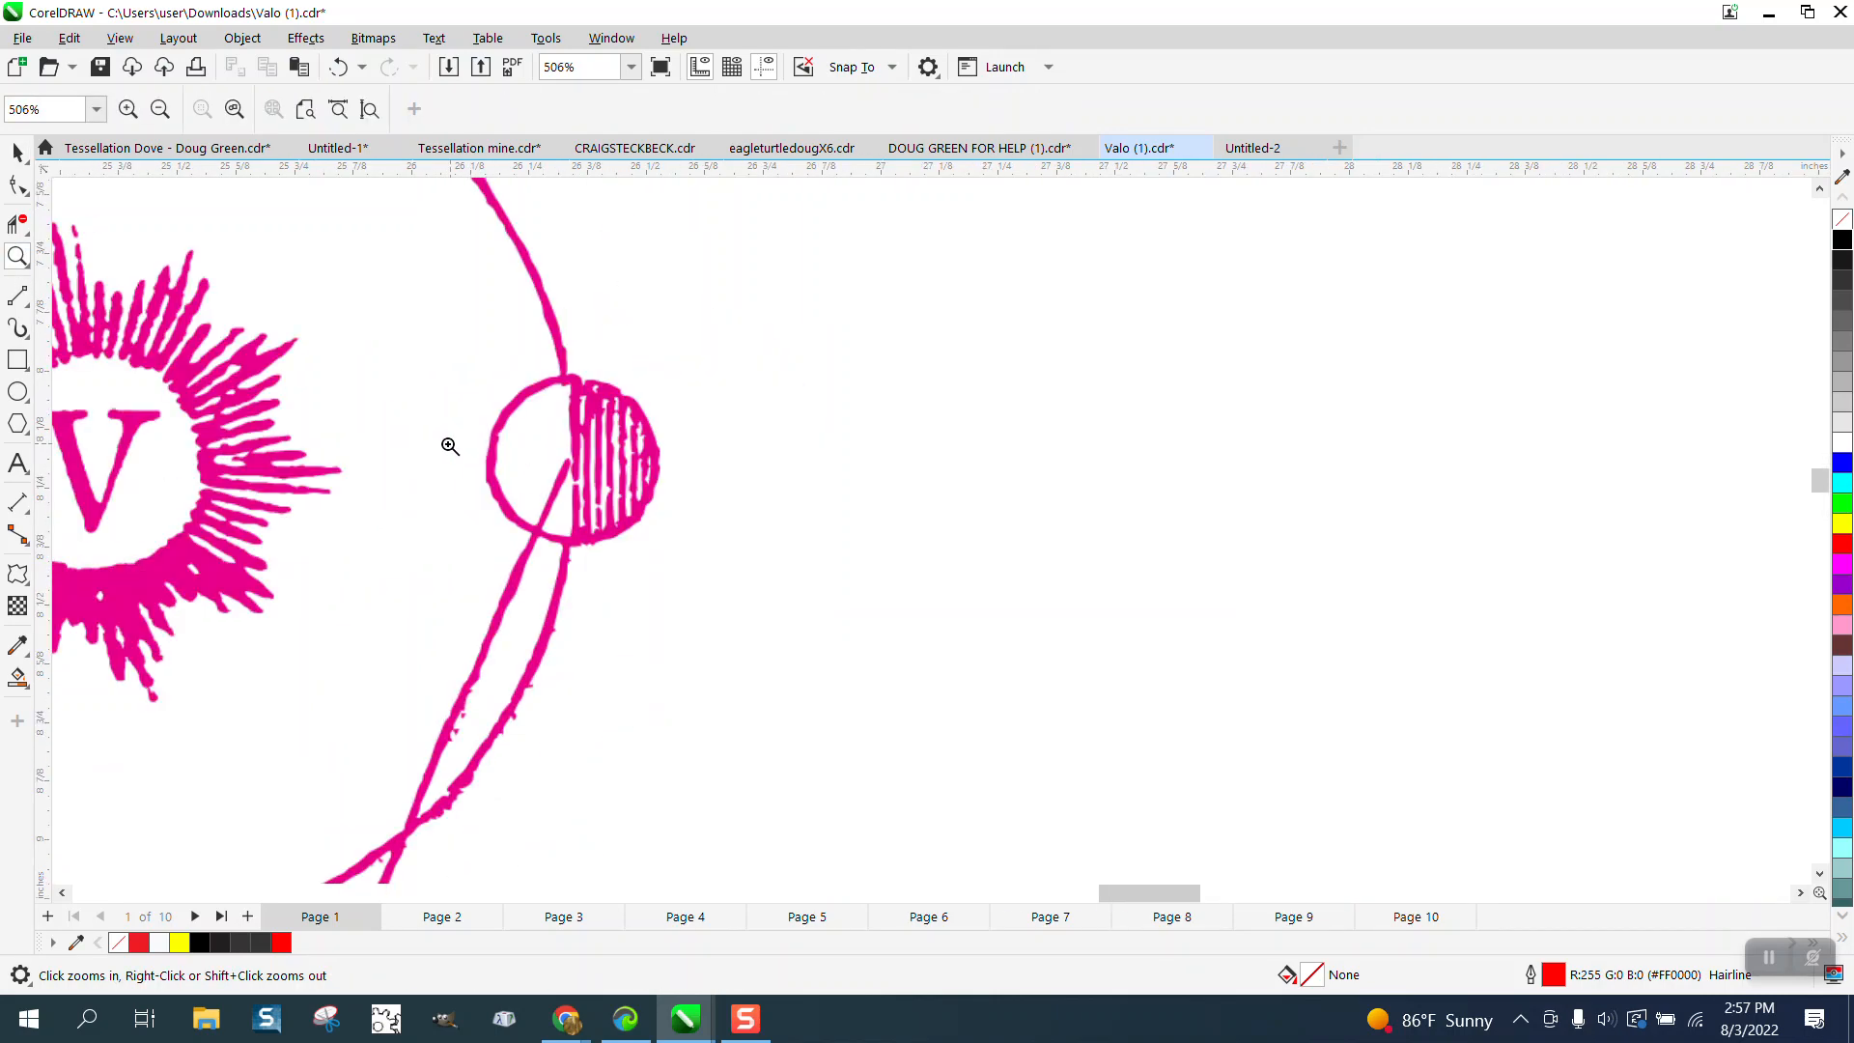
left_click_drag(1171, 412, 1286, 486)
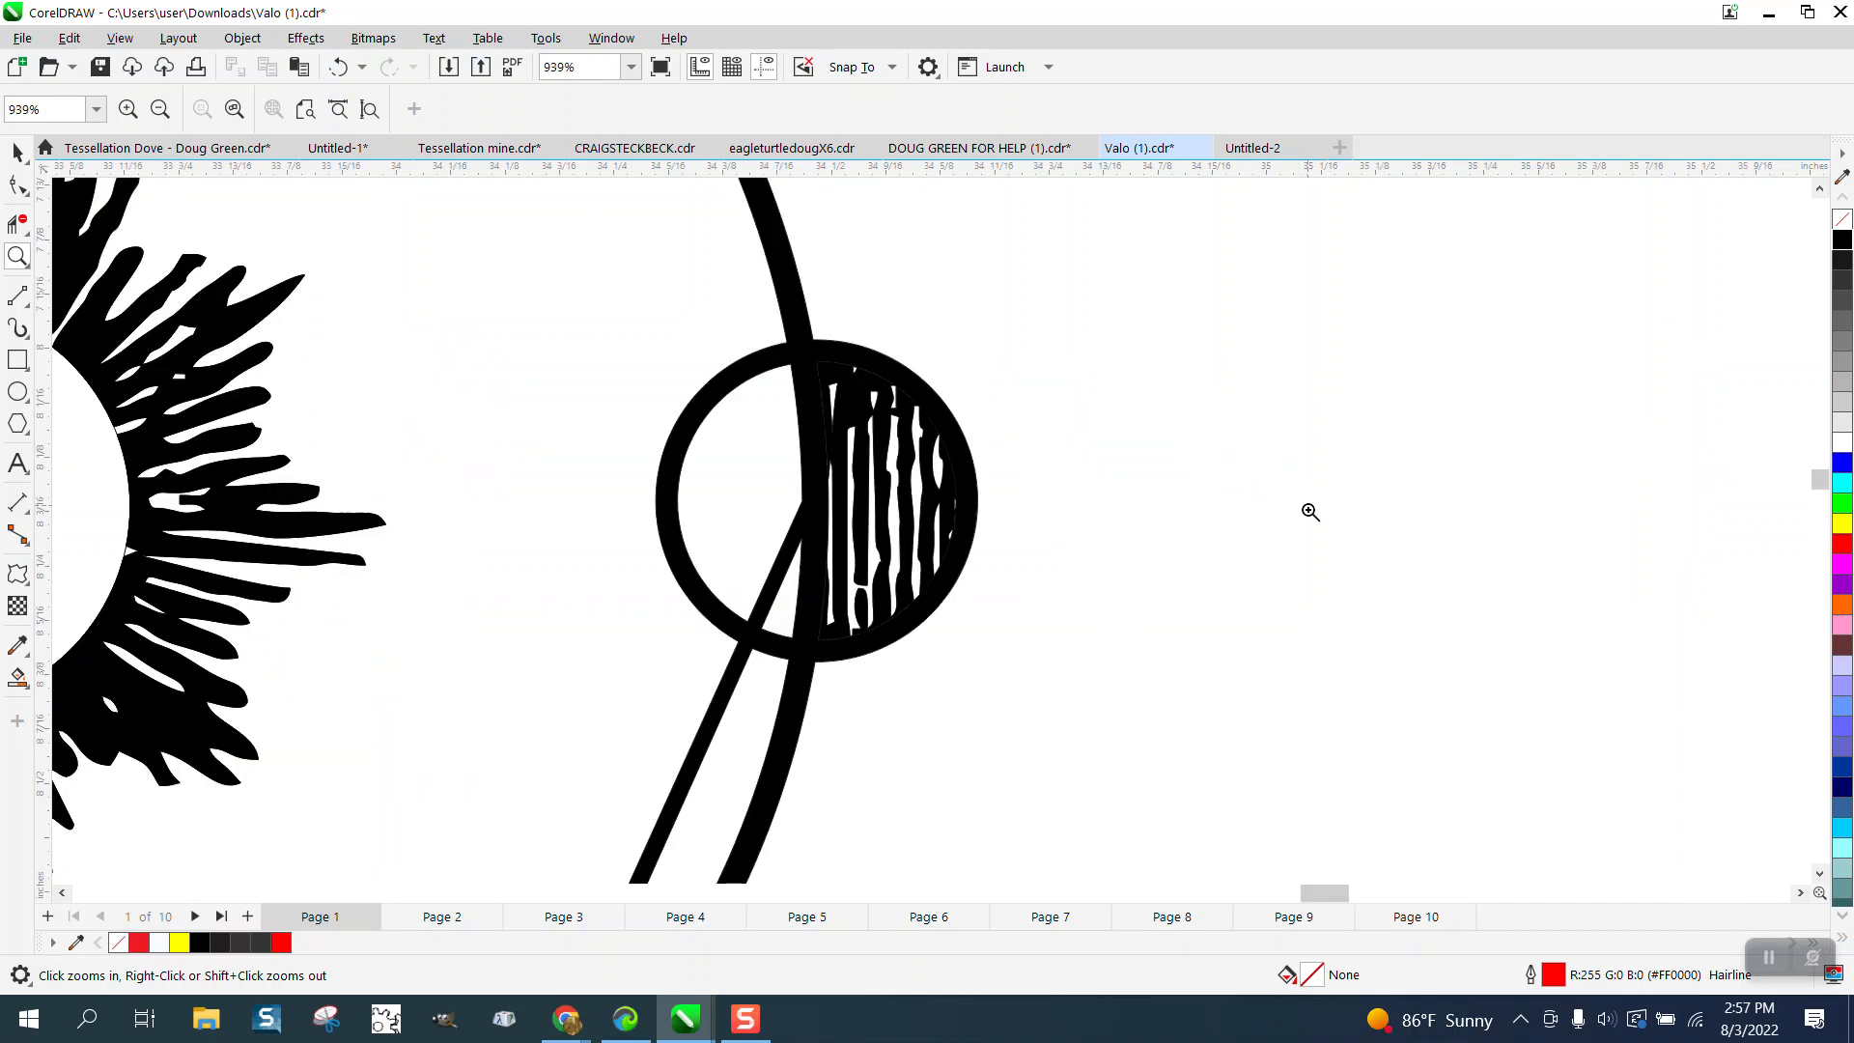
scroll(964, 406, "down", 2)
scroll(1048, 432, "down", 1)
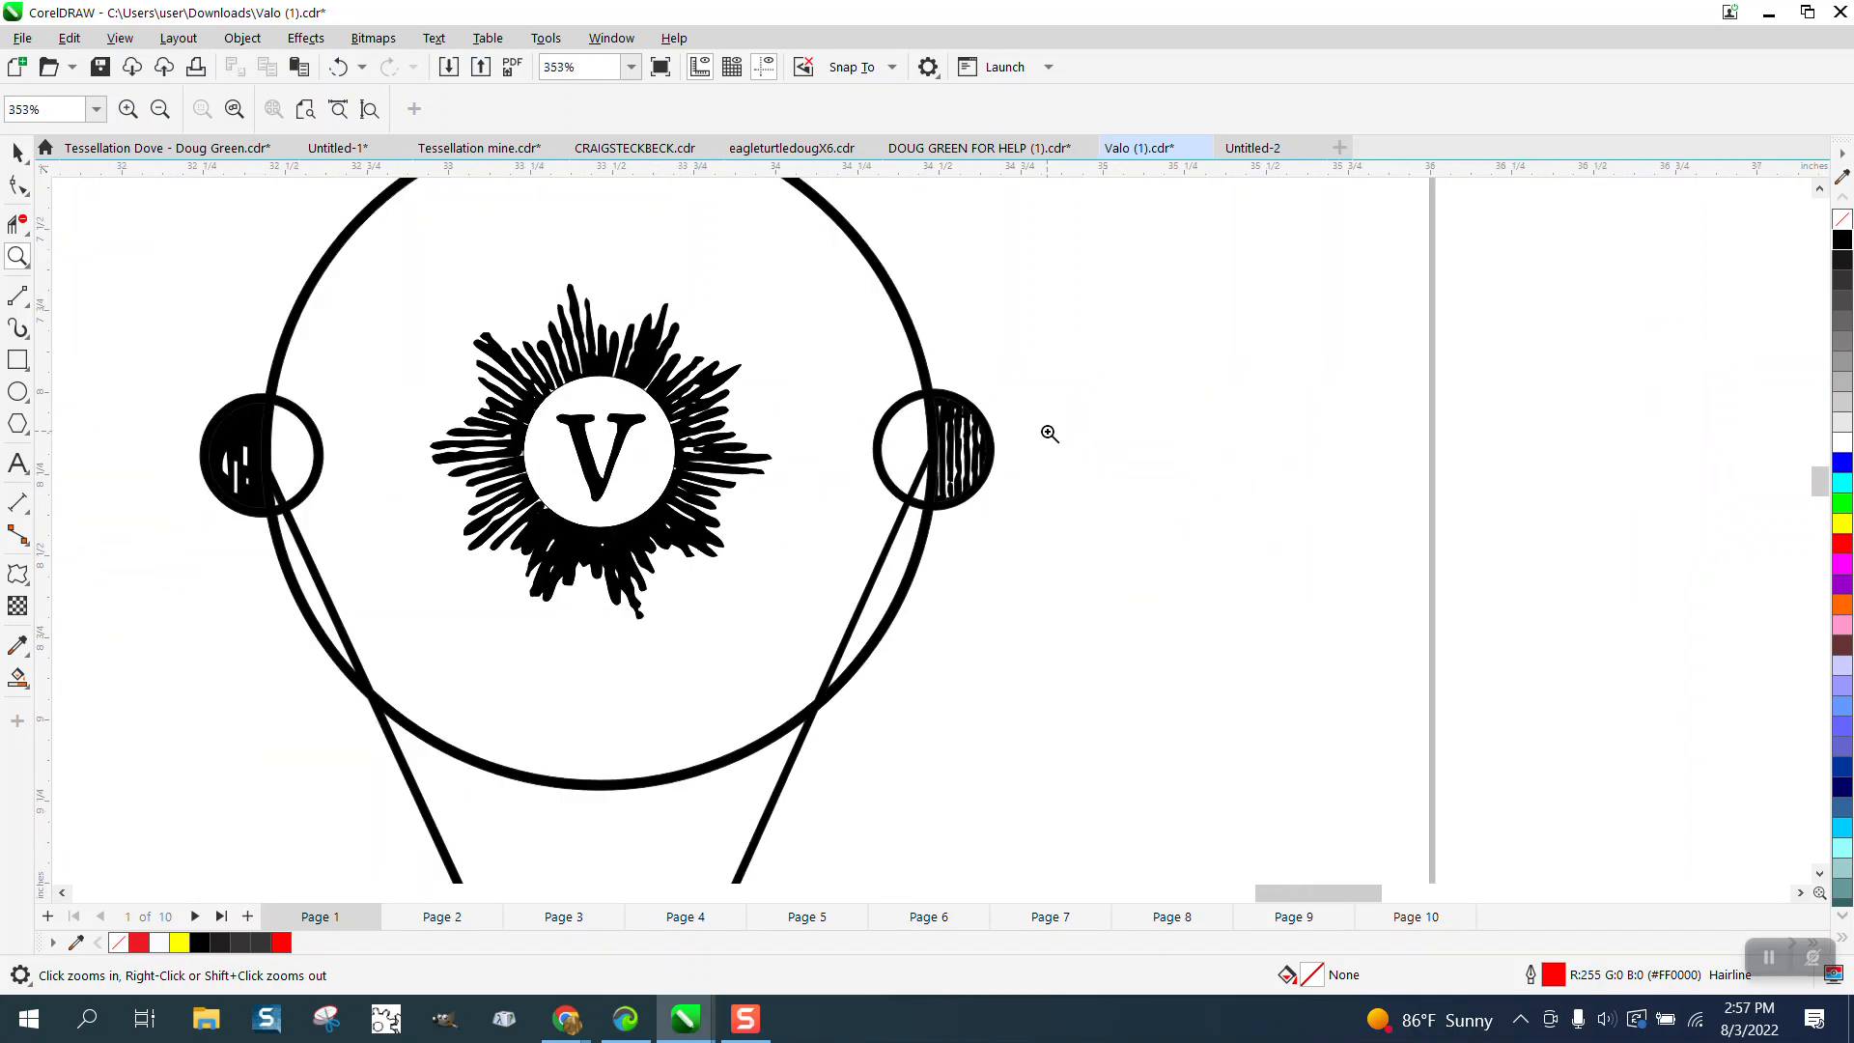
scroll(1049, 433, "down", 4)
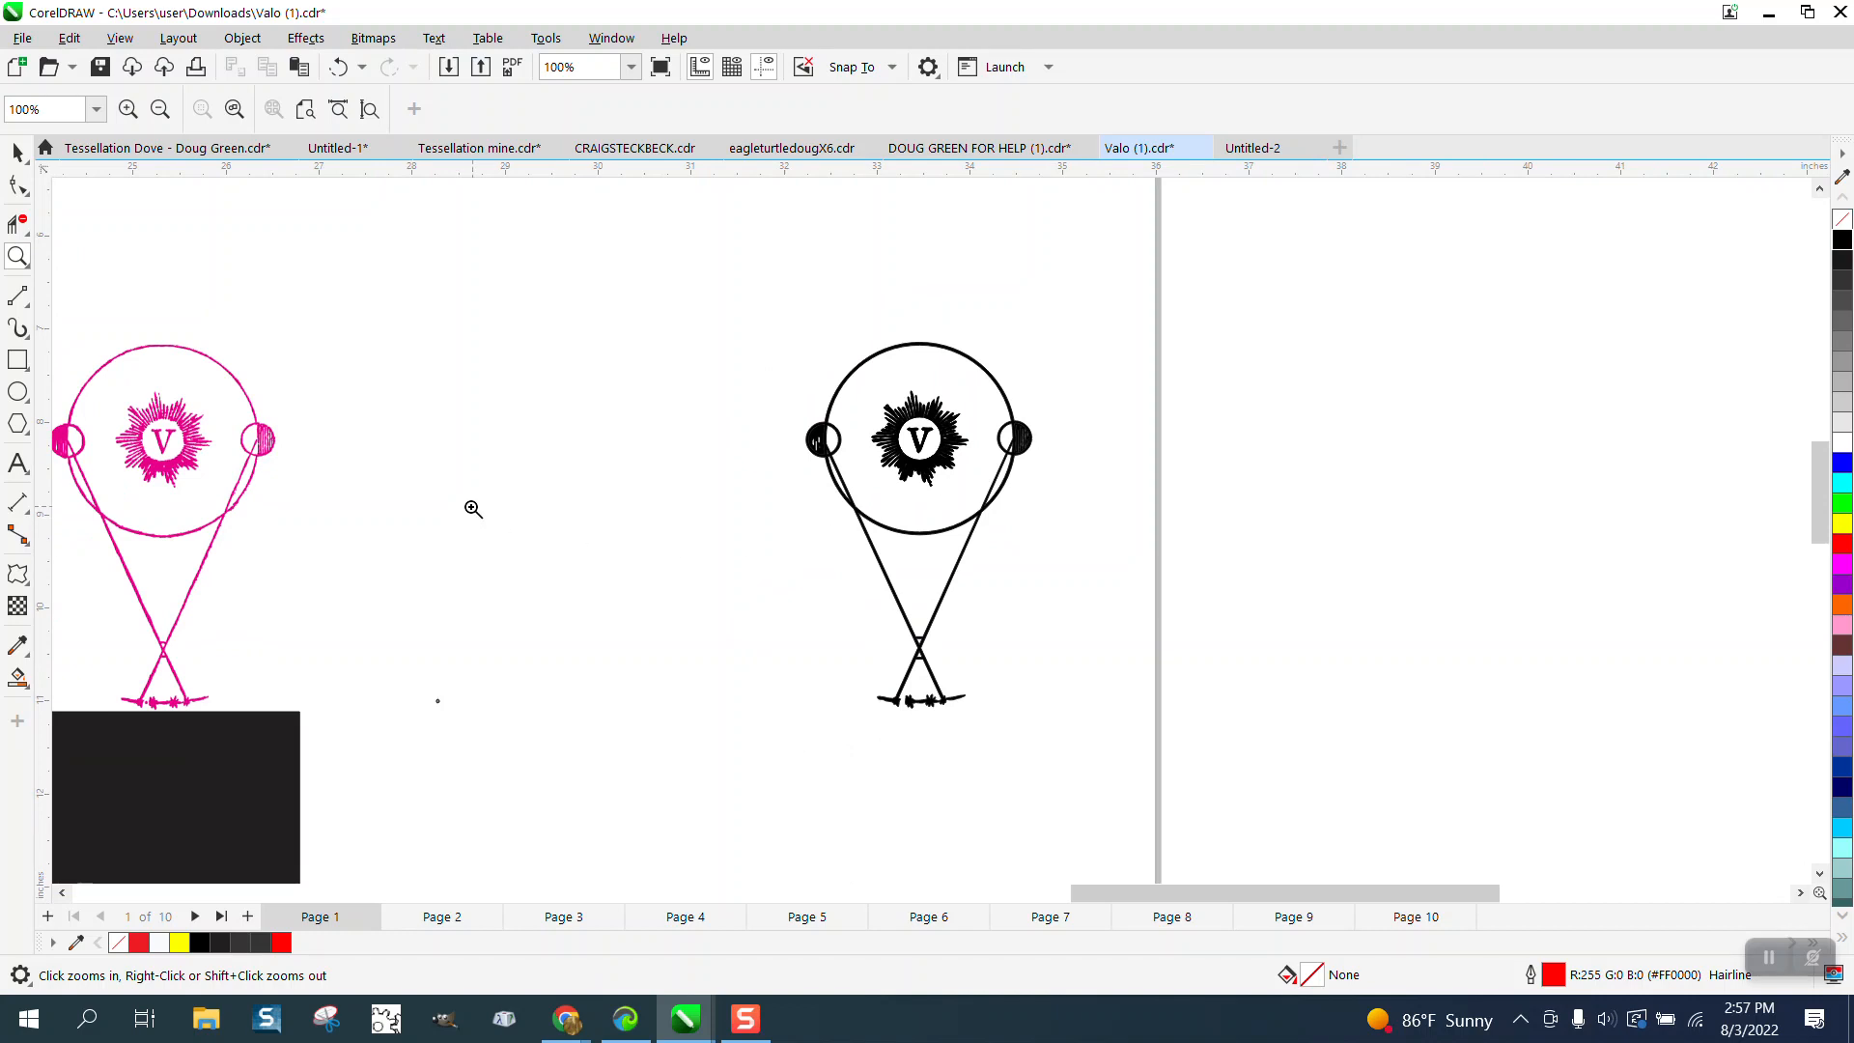
Draw a rectangle about 3.1 by 4.4 inches around the black logo and fill it with yellow.
left_click(17, 359)
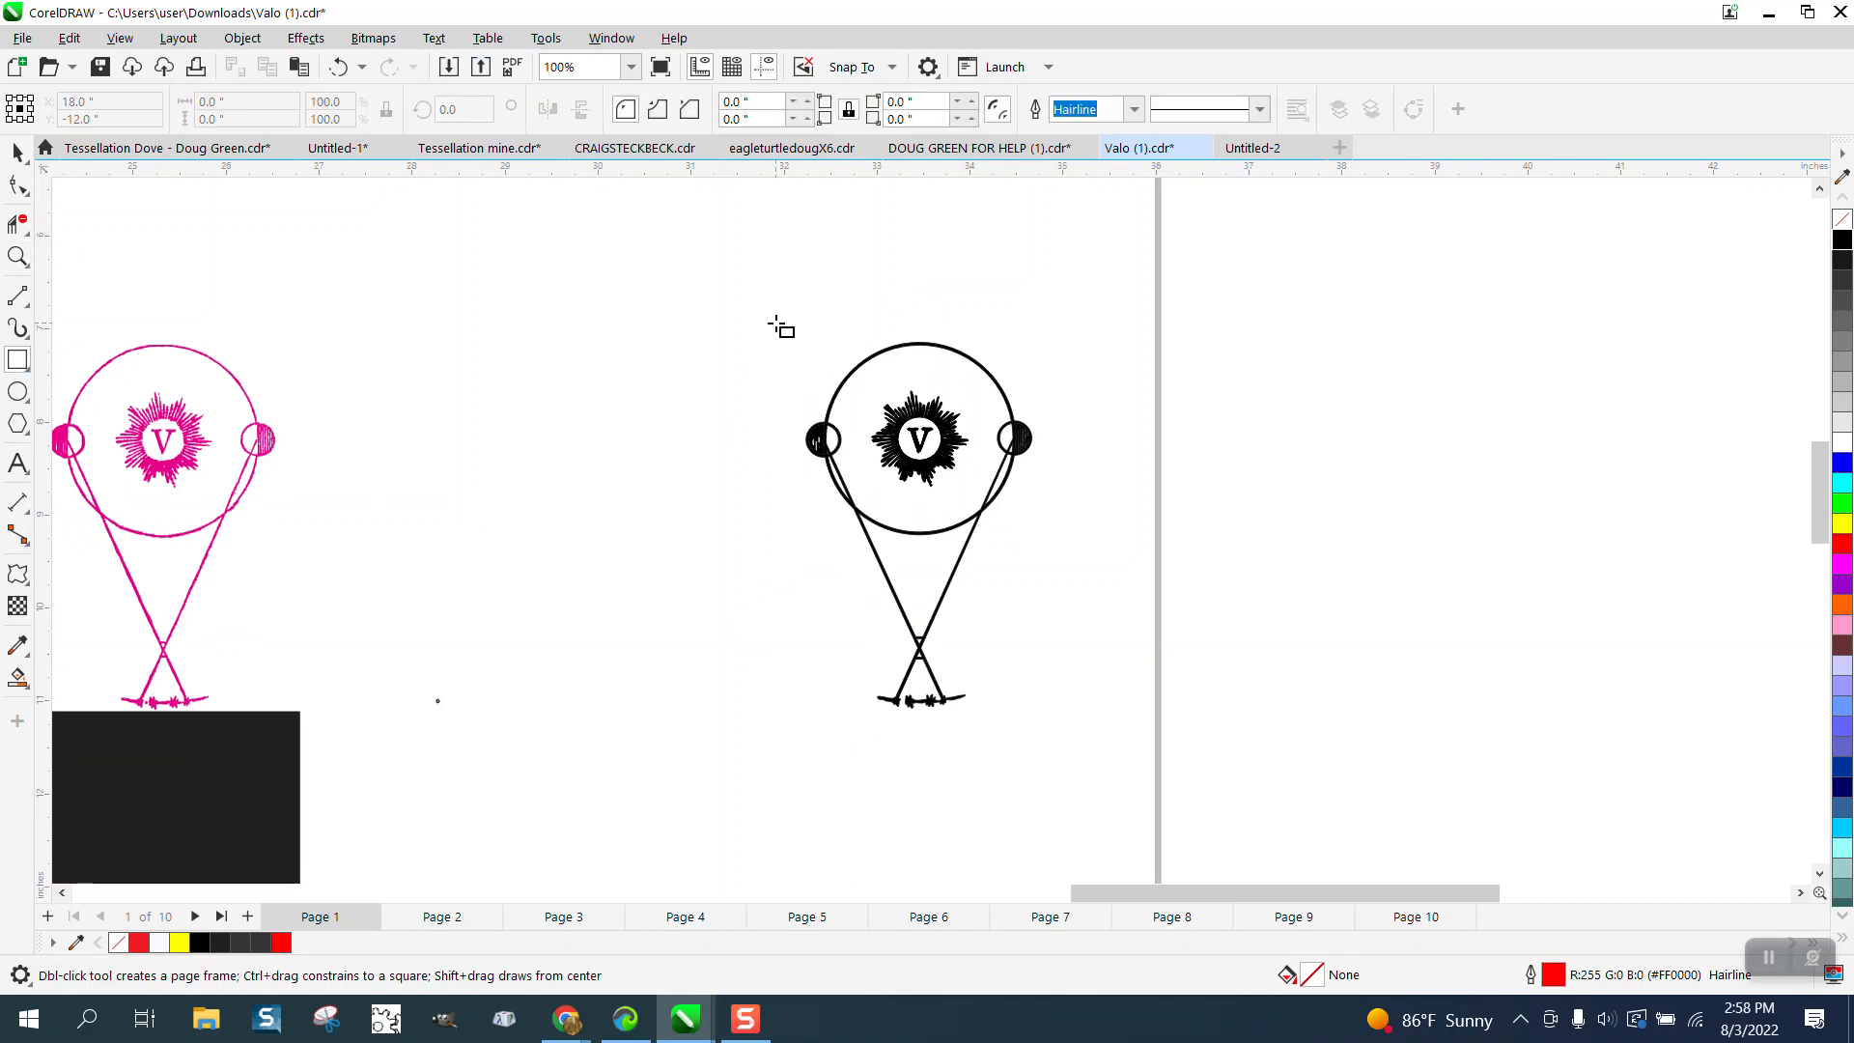
left_click_drag(775, 329, 1065, 733)
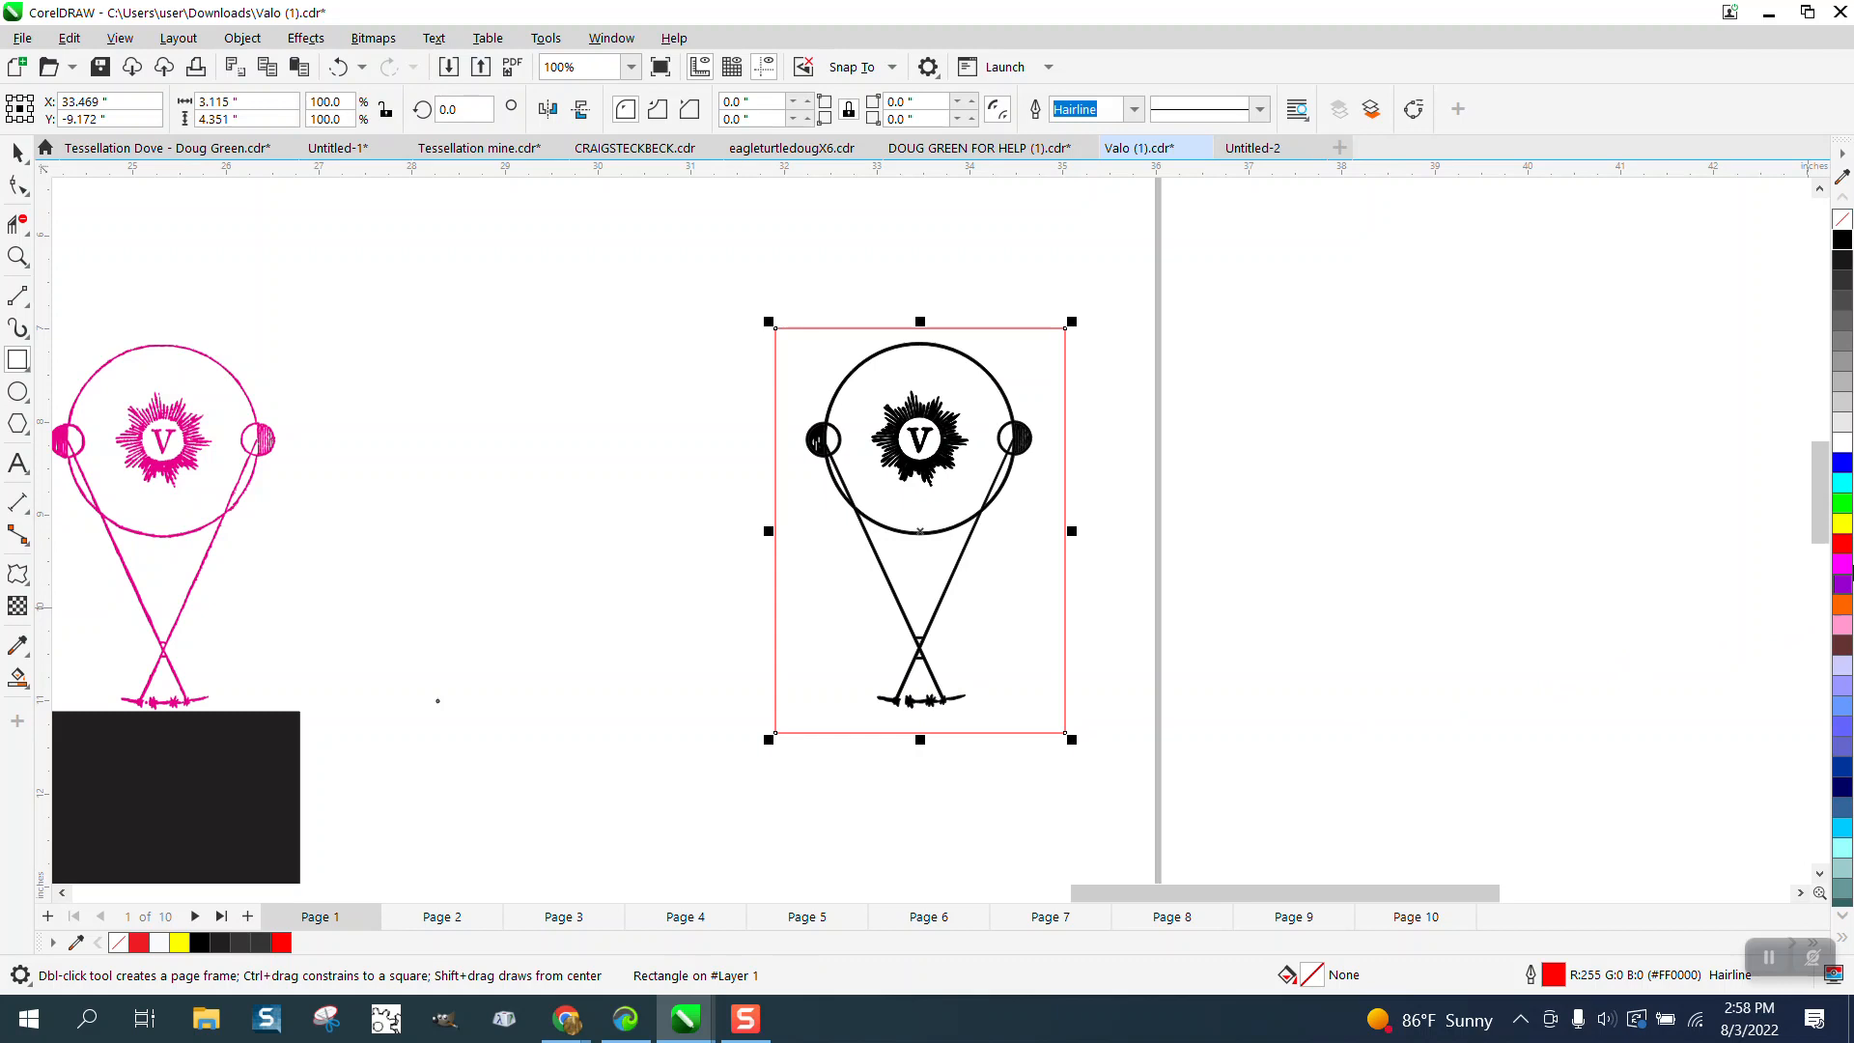
left_click(1843, 526)
Send the yellow rectangle behind the black logo, accepting its move to another layer.
left_click(299, 40)
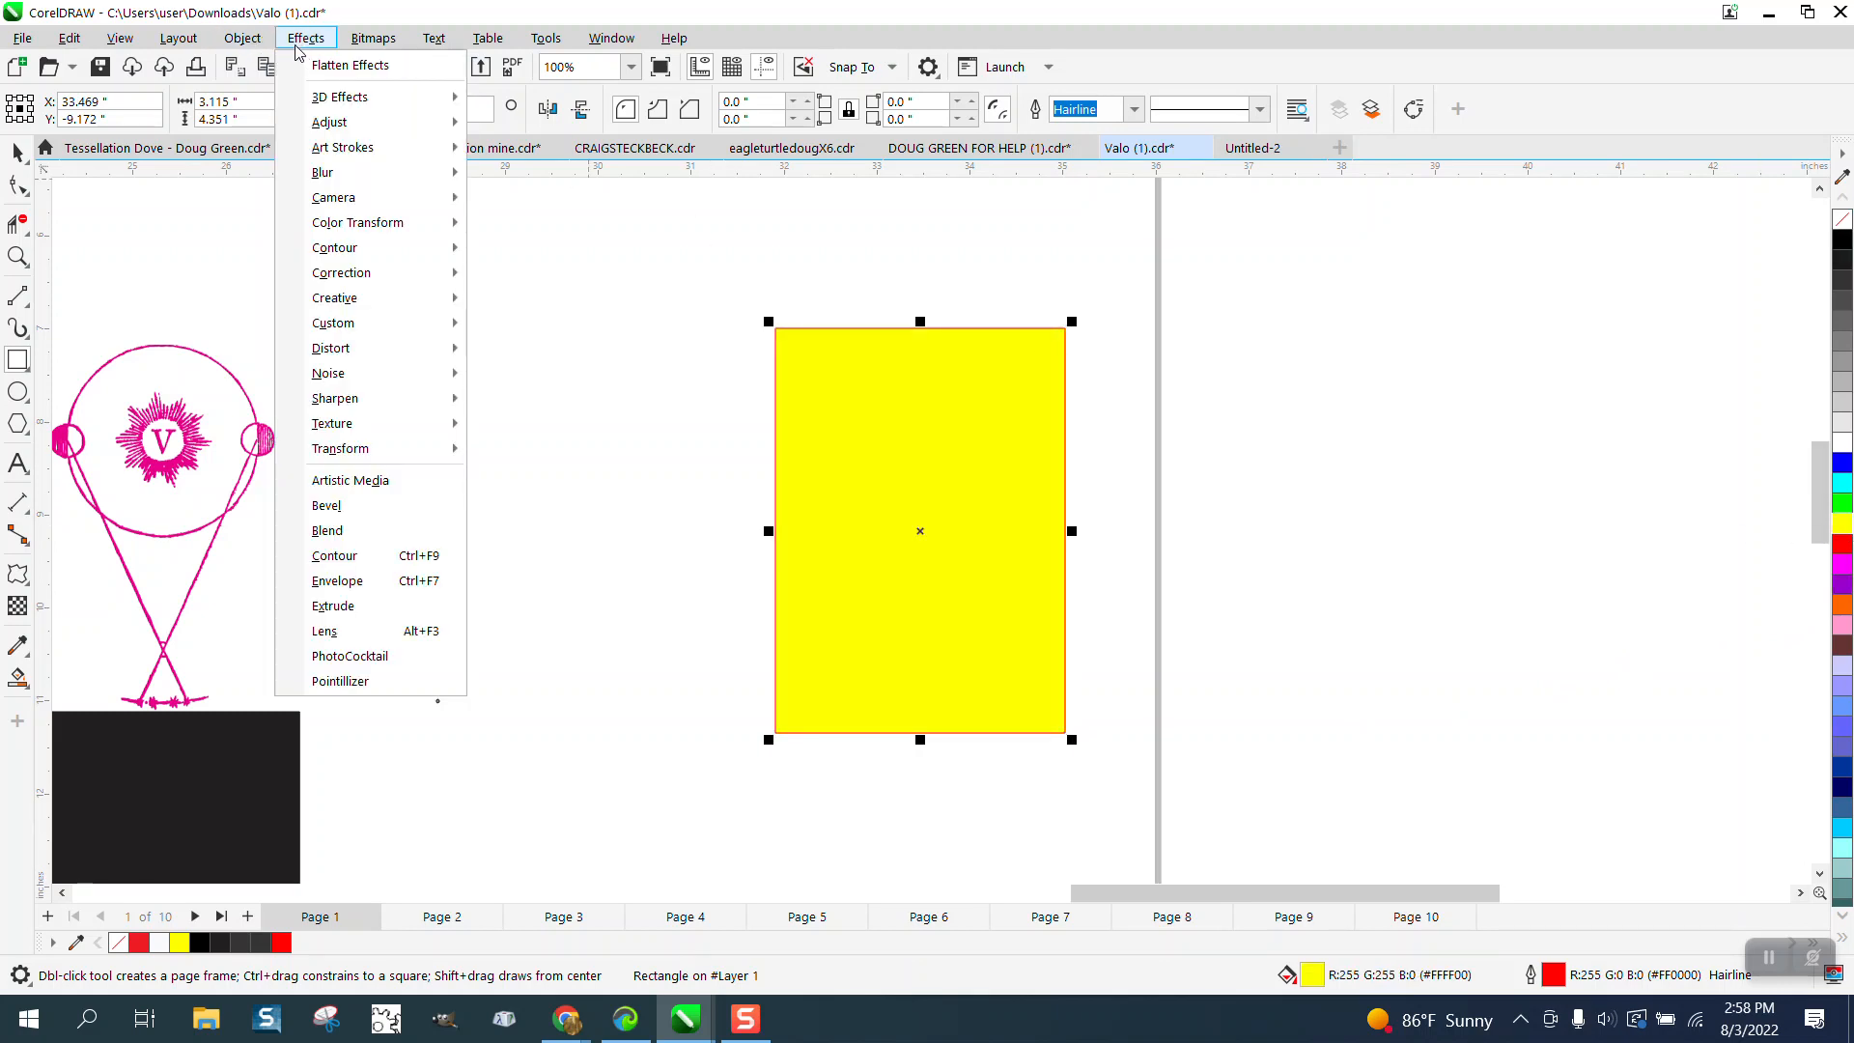
mouse_move(253, 41)
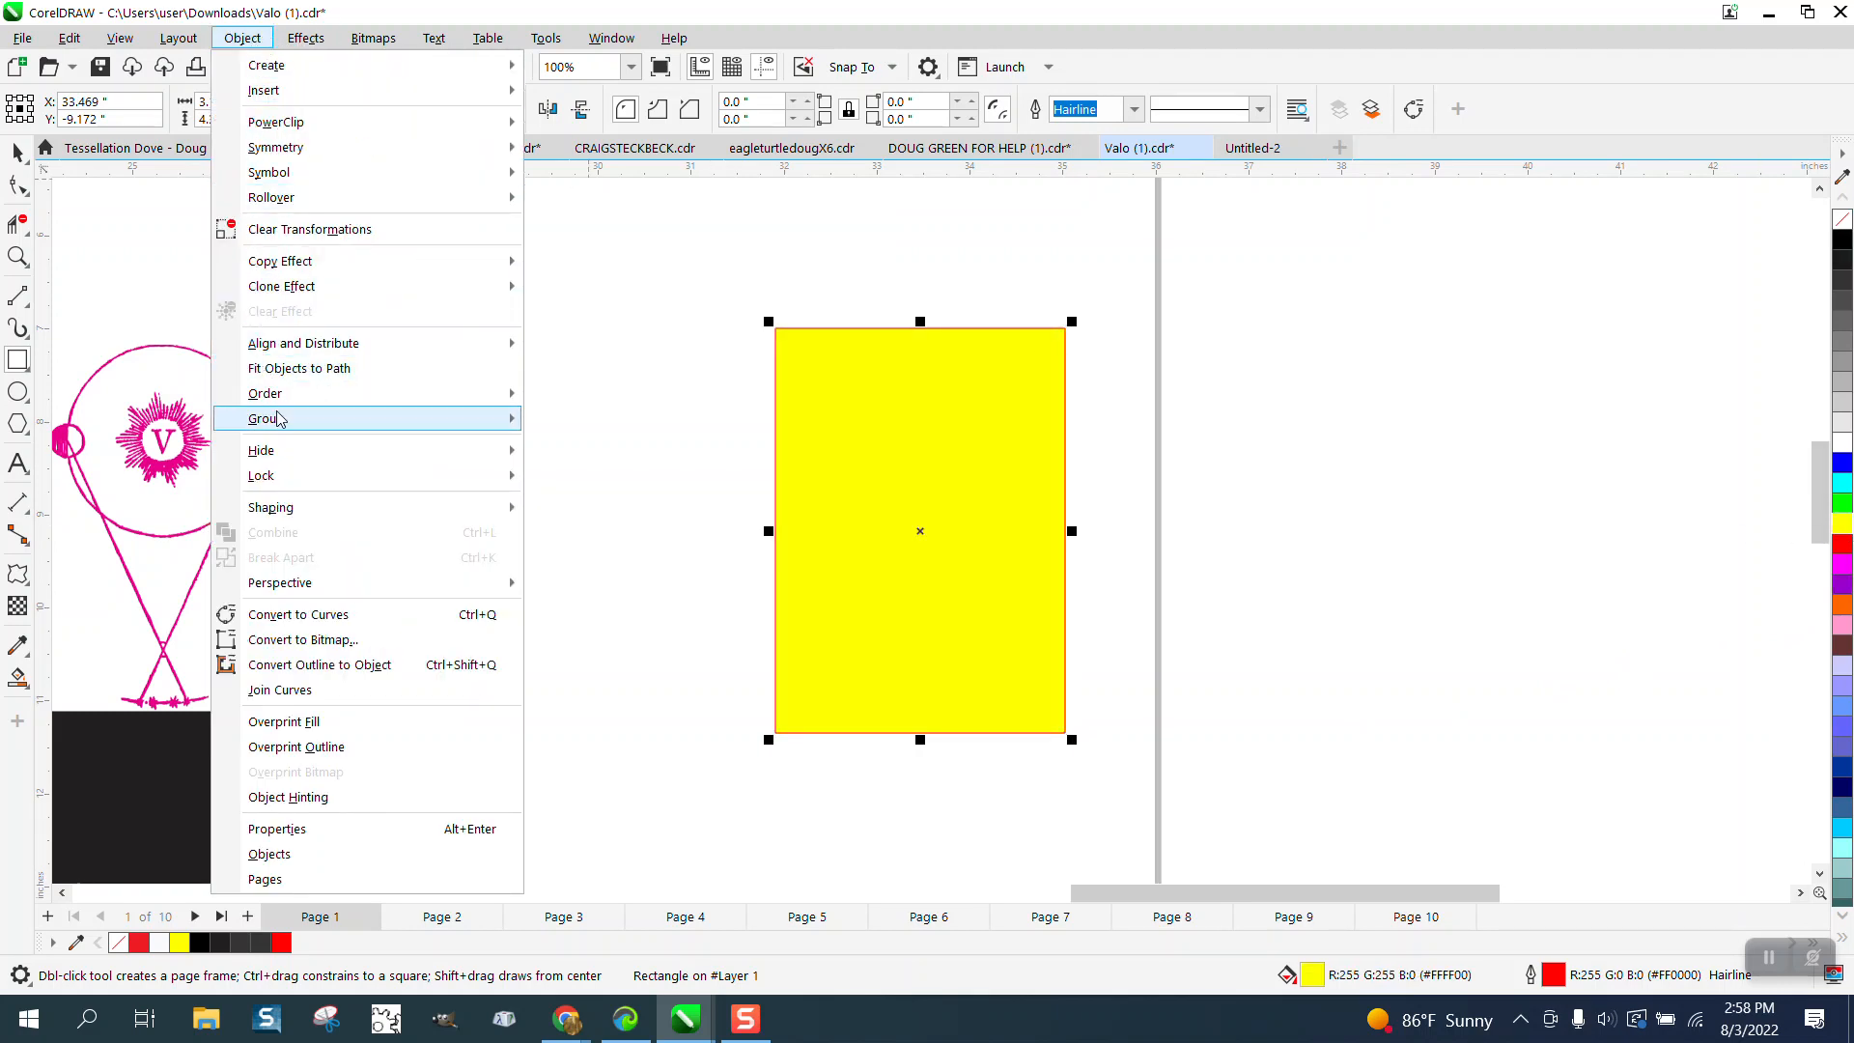
left_click(579, 420)
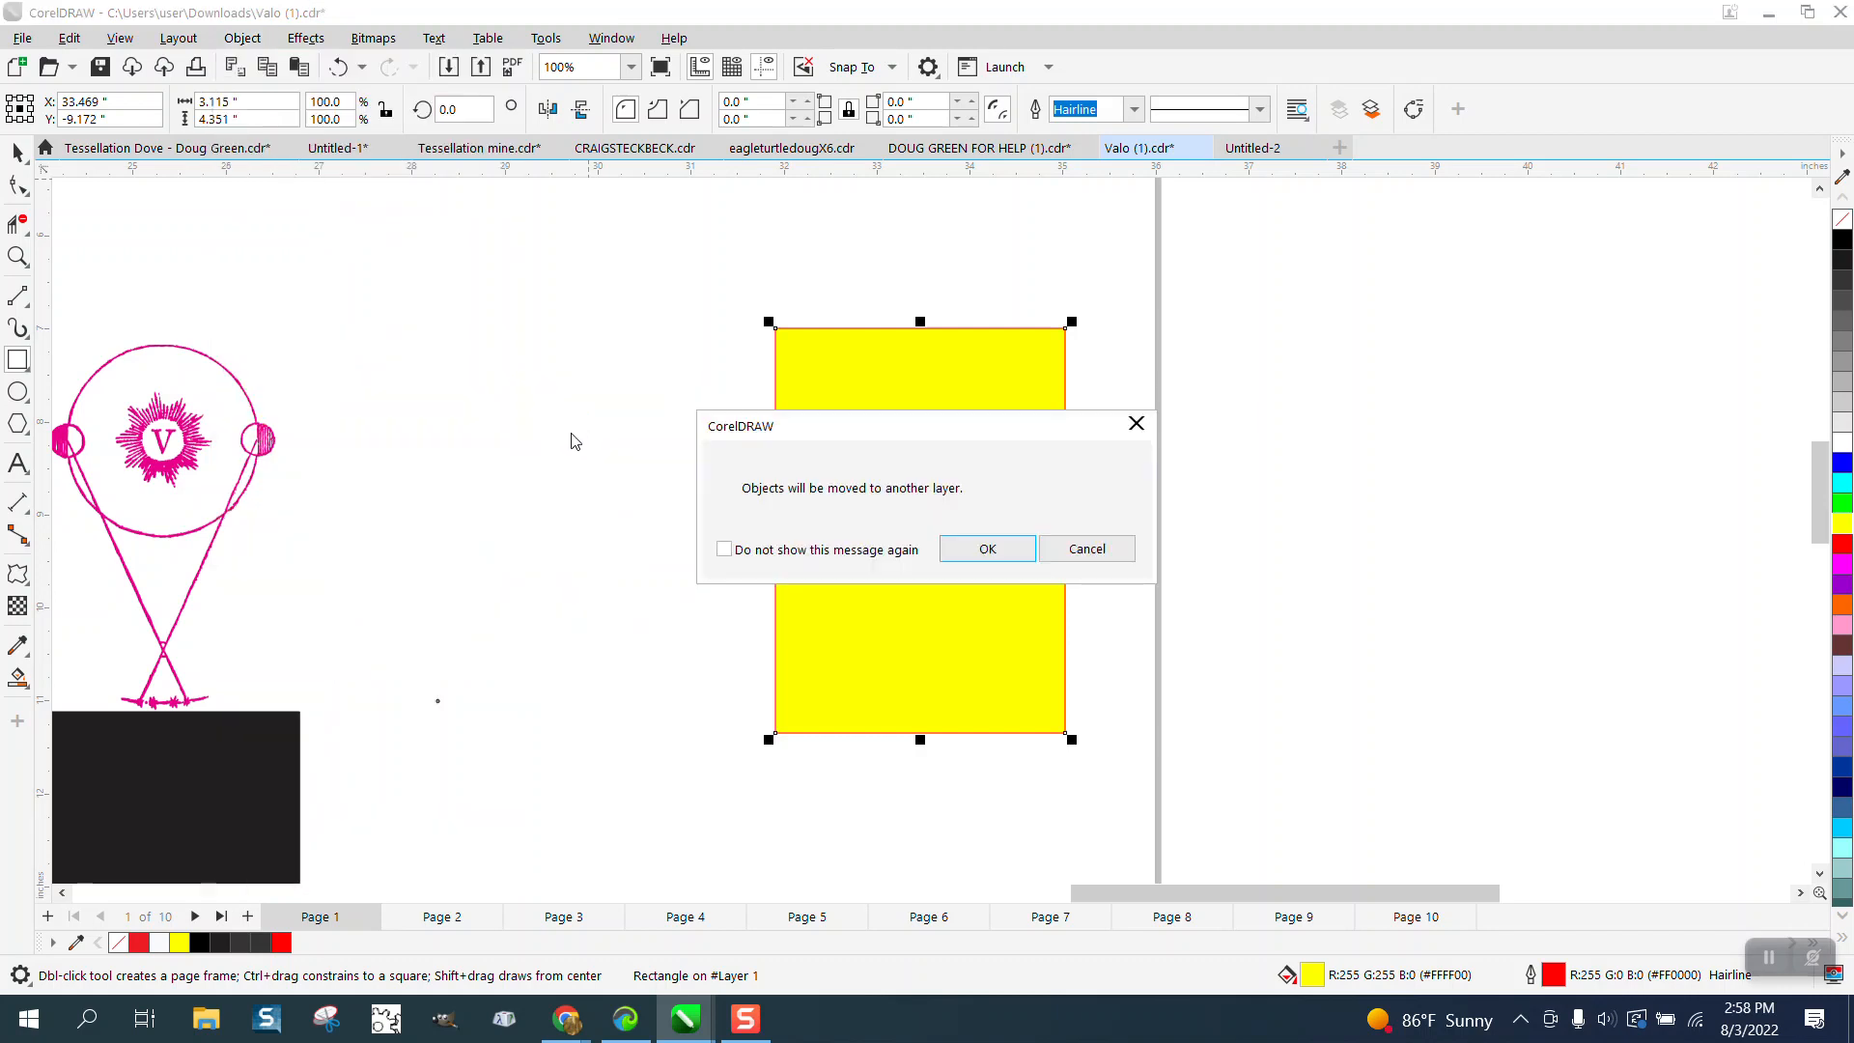
left_click(981, 552)
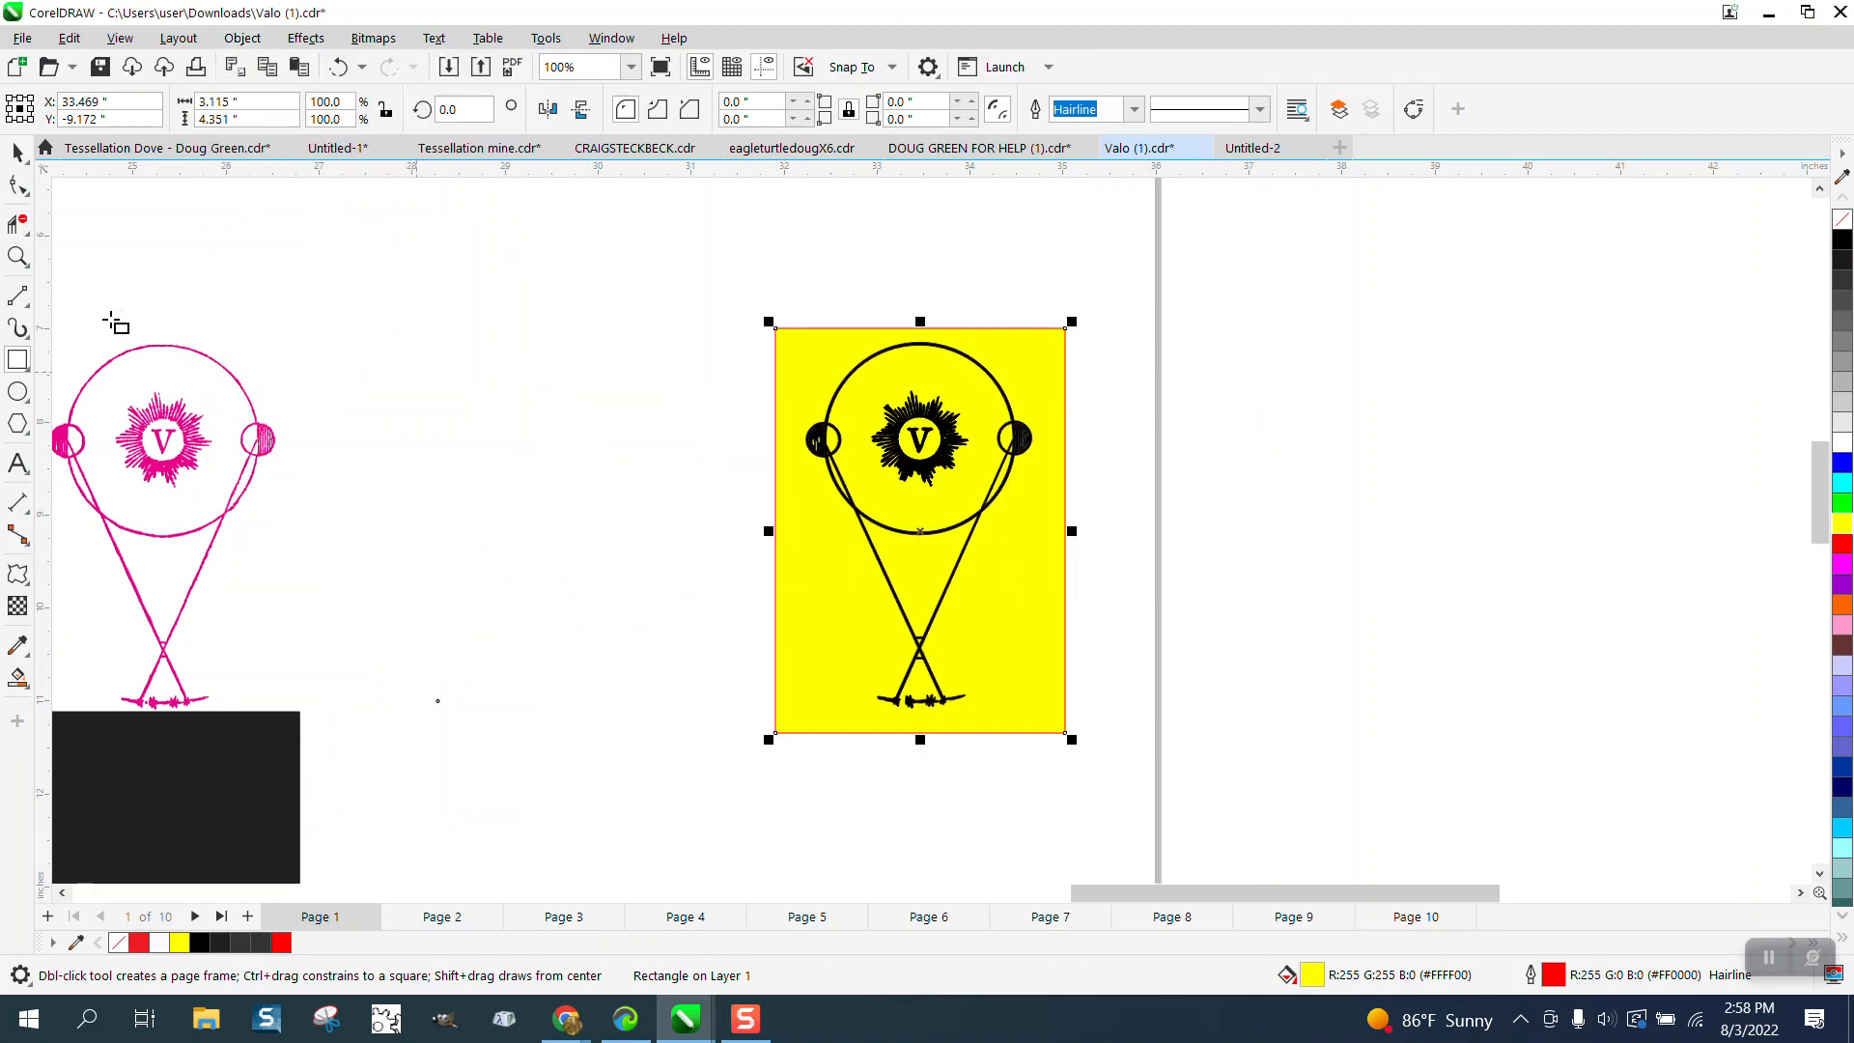
Delete the small leftover white piece inside the dark half of the logo's left-hand circle.
left_click(18, 256)
left_click_drag(801, 328, 1131, 761)
left_click_drag(821, 299, 1052, 488)
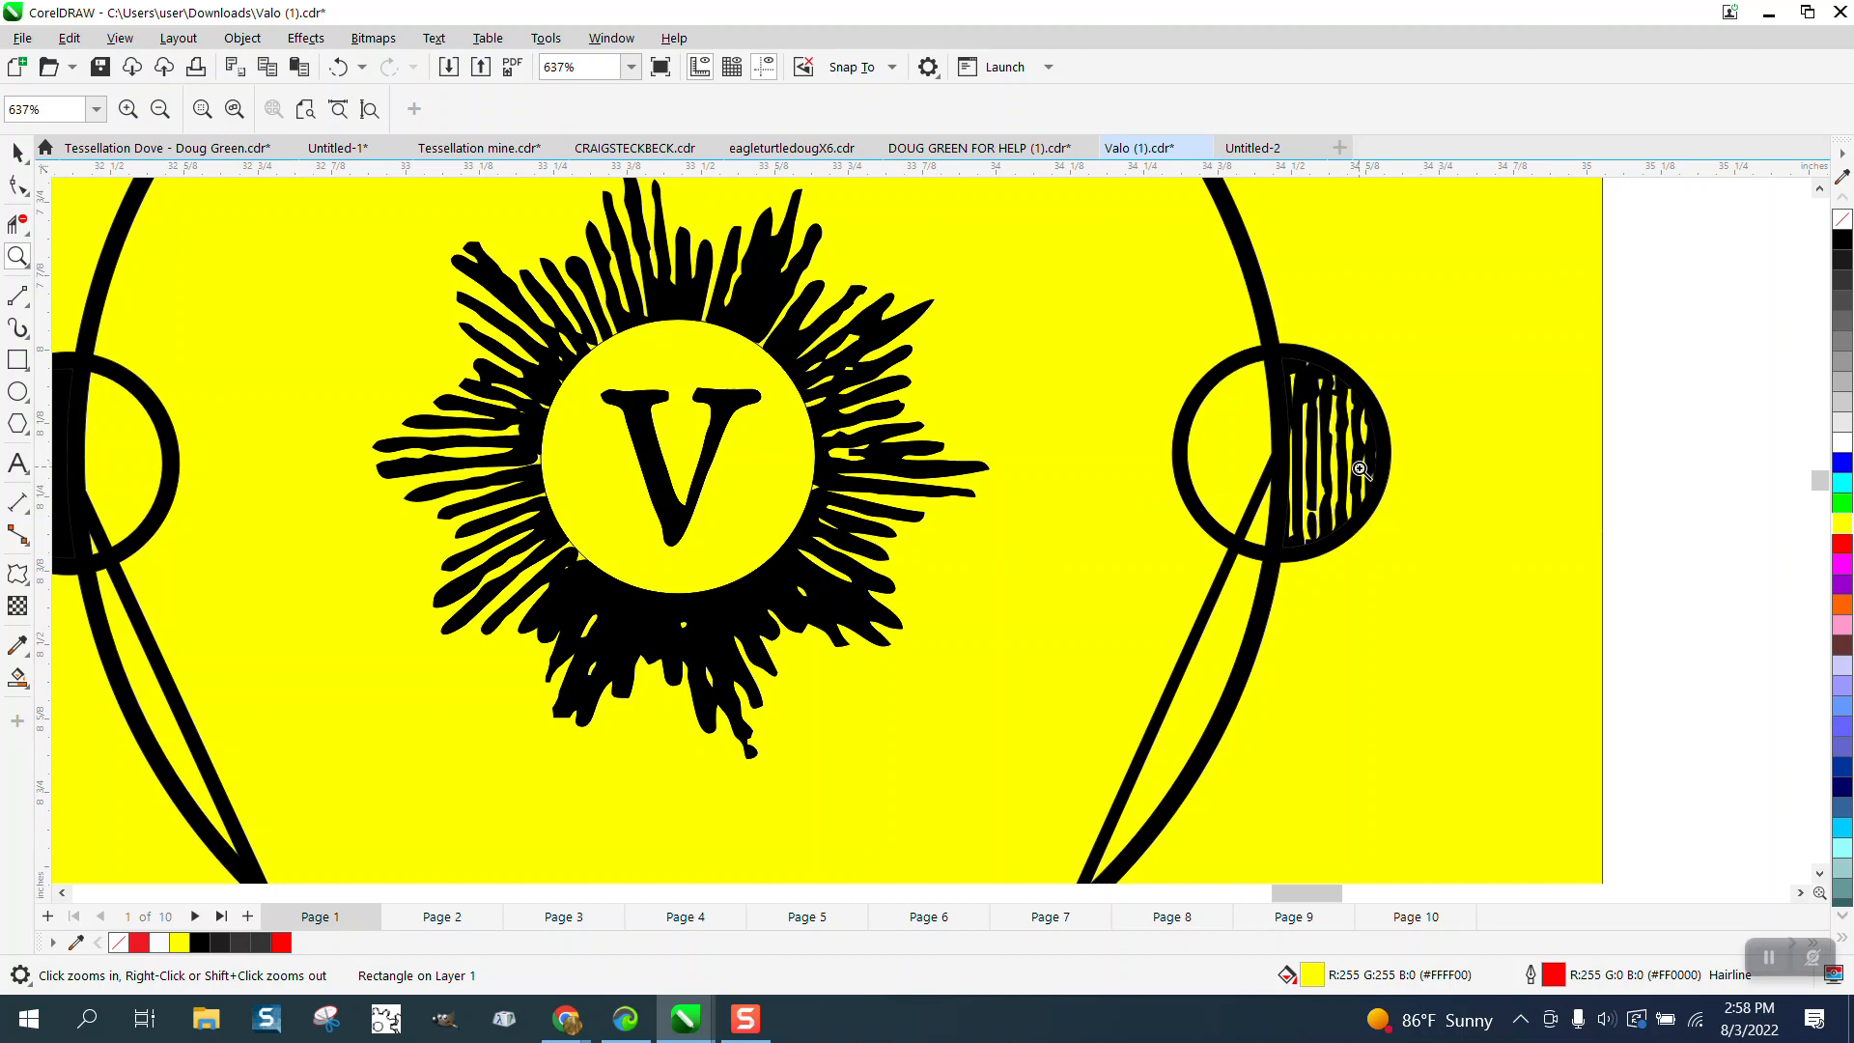
scroll(1357, 478, "down", 1)
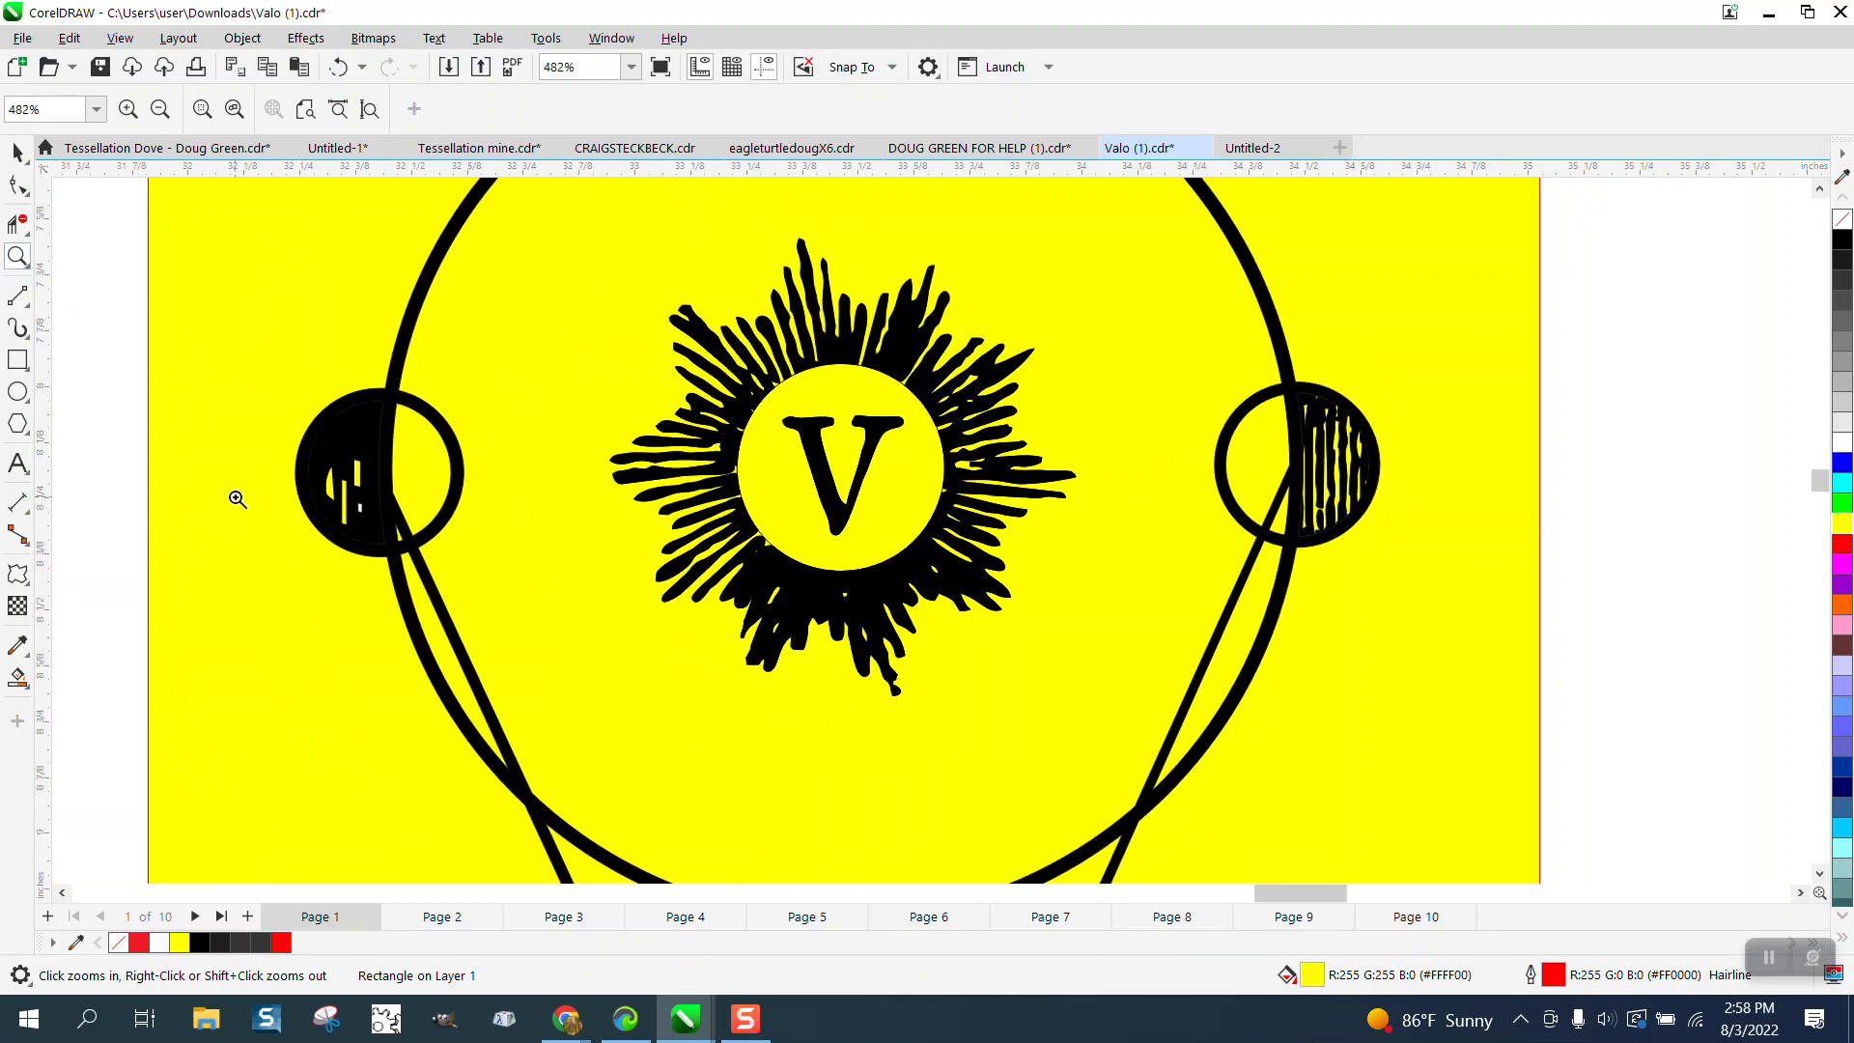
left_click(19, 156)
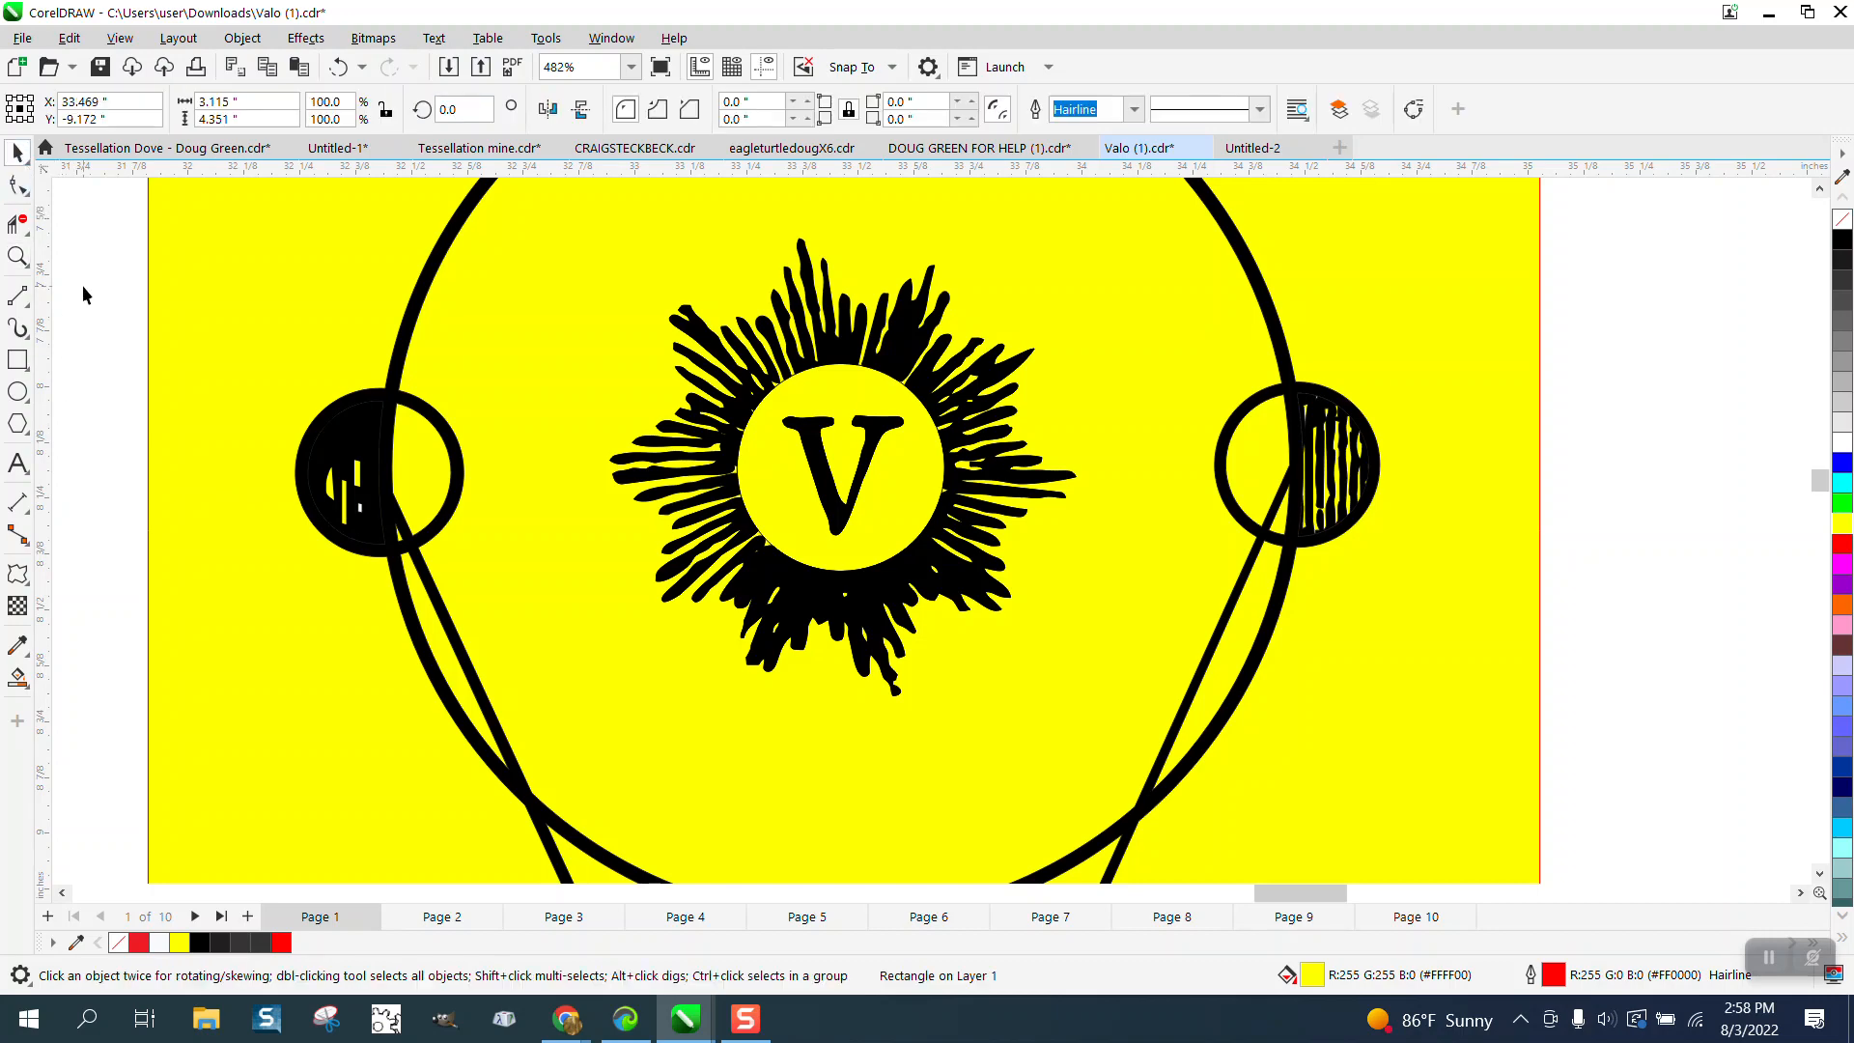
left_click(360, 510)
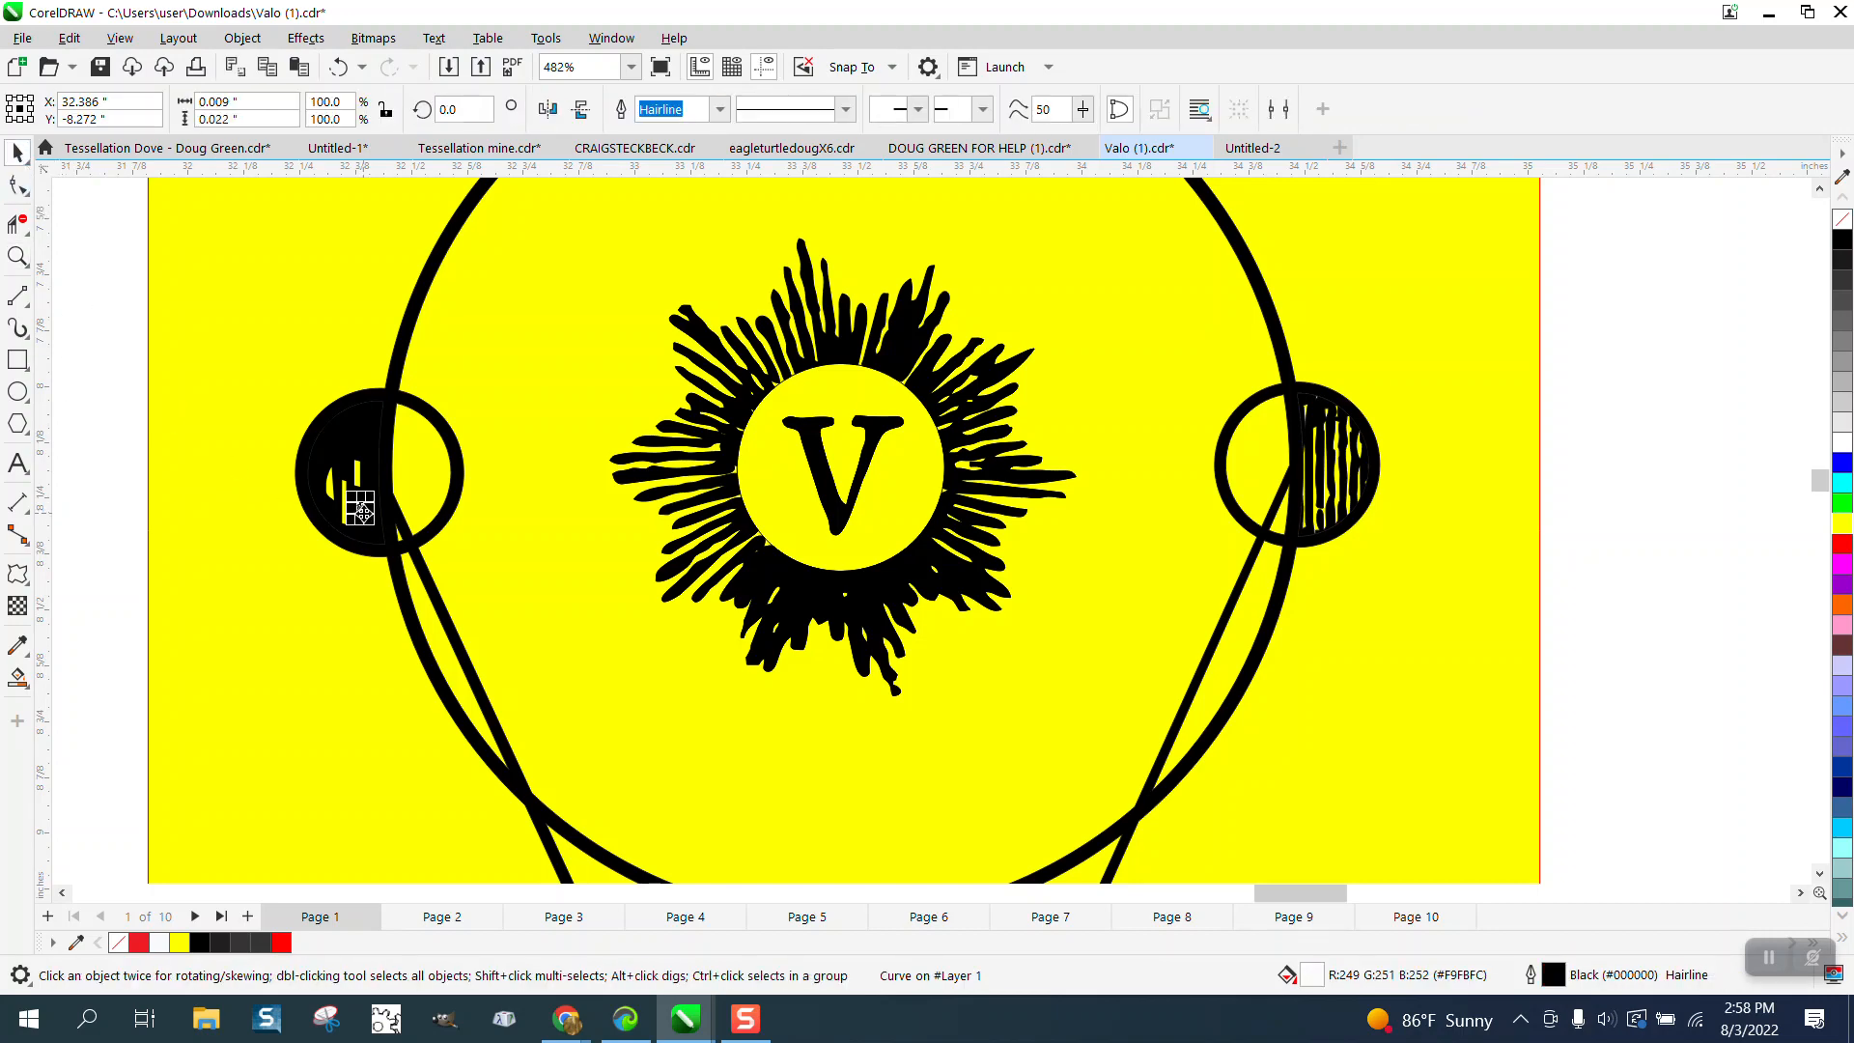
key("Delete")
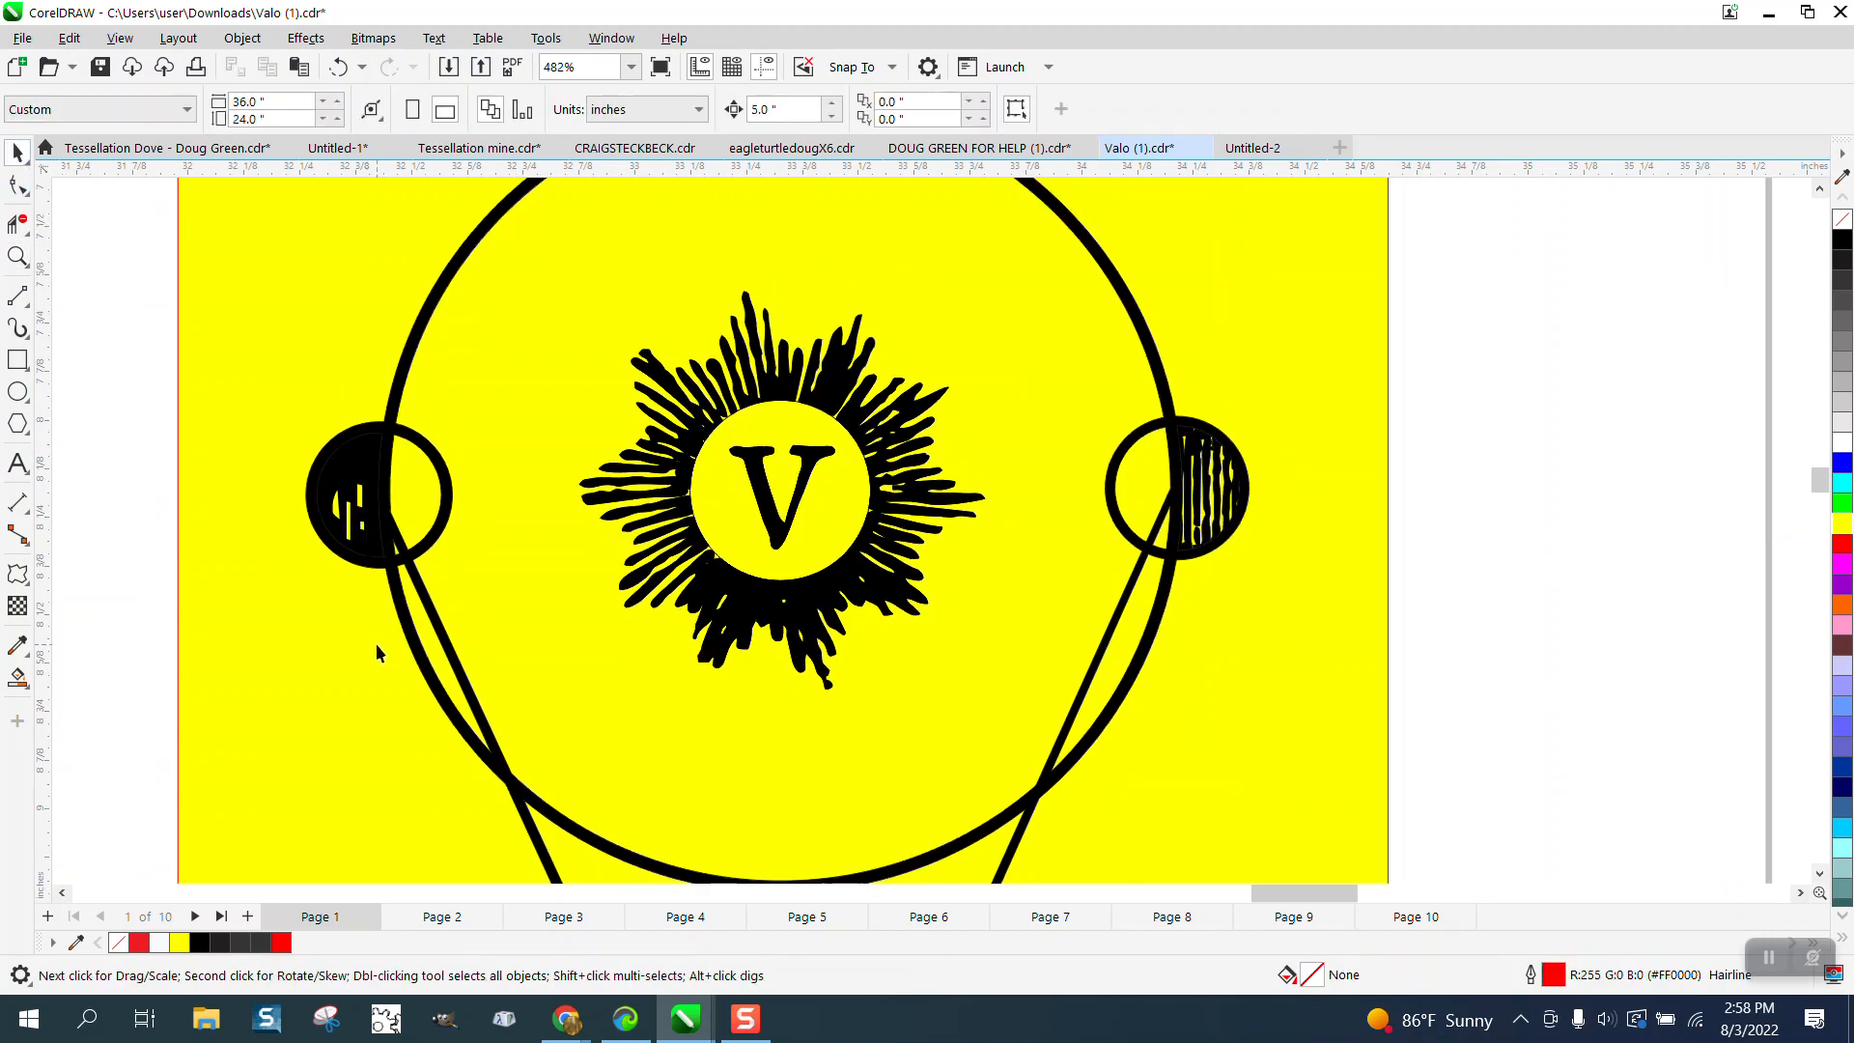
Select all pieces of the black logo without the yellow rectangle behind them.
scroll(405, 645, "down", 5)
scroll(639, 653, "down", 1)
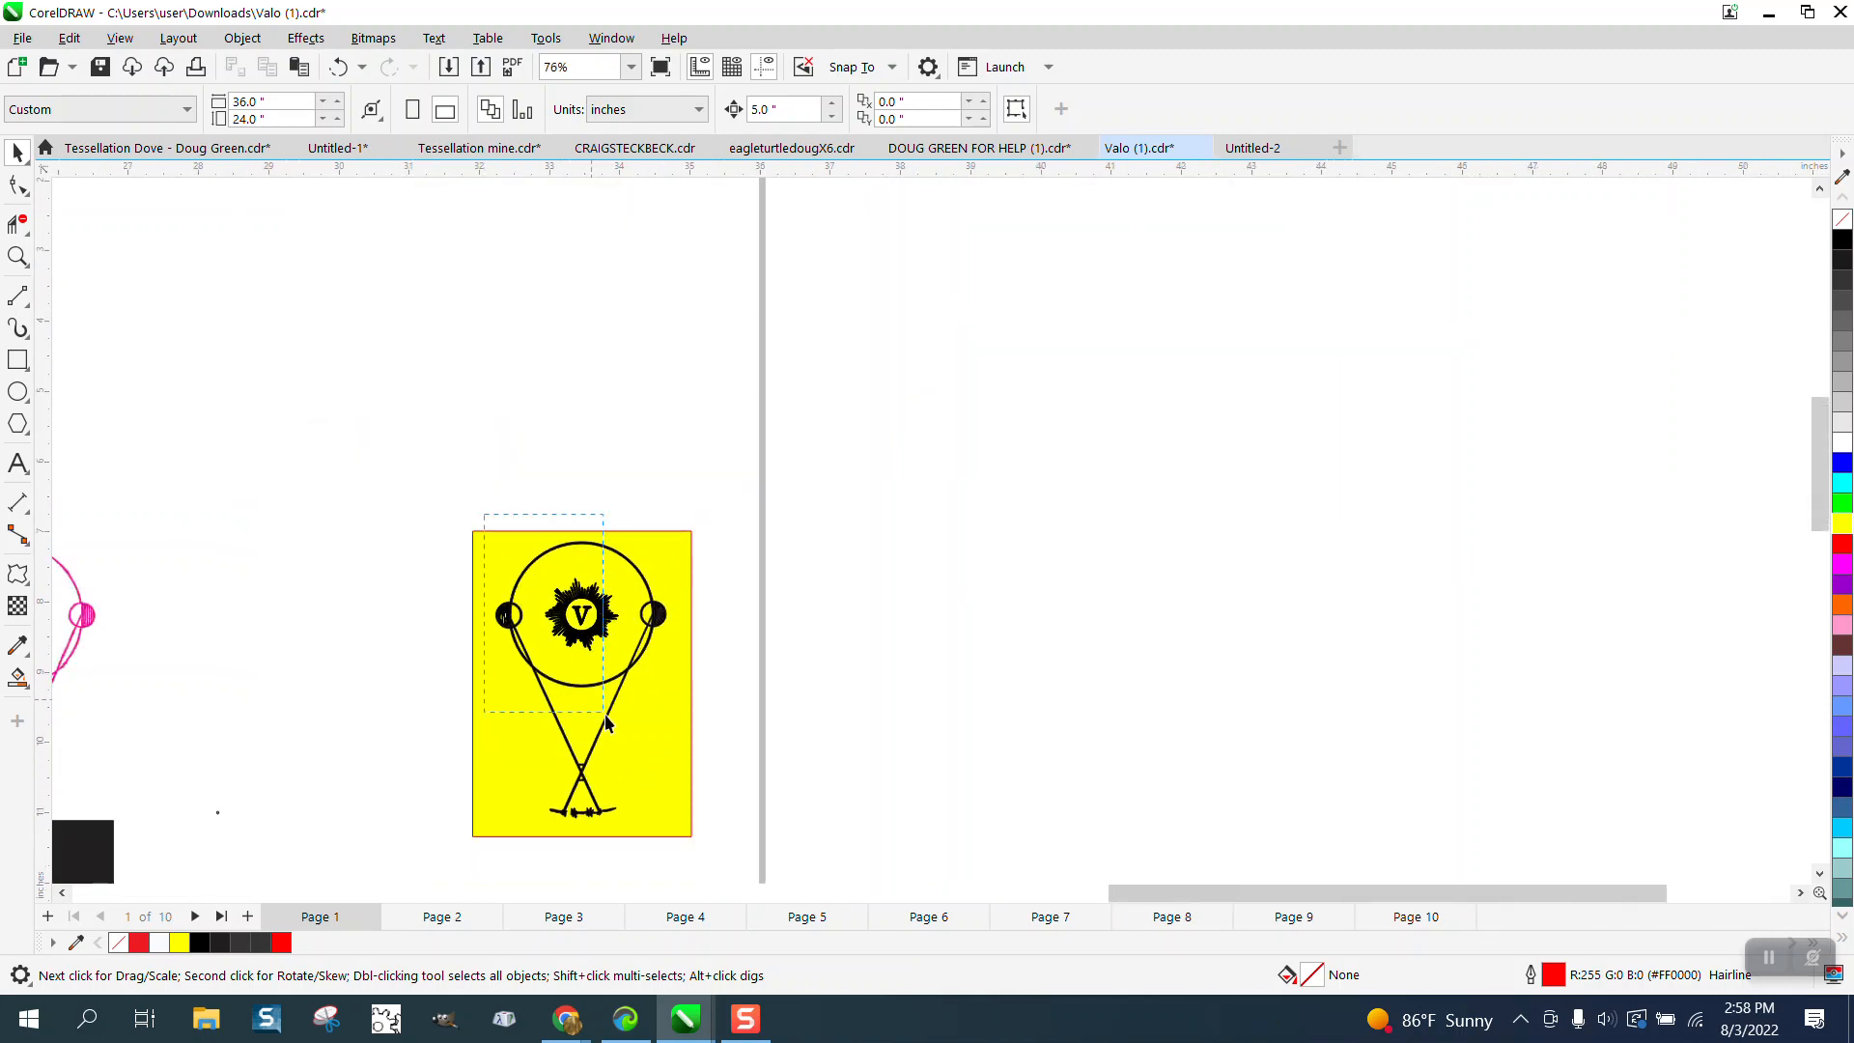
left_click_drag(753, 866, 753, 865)
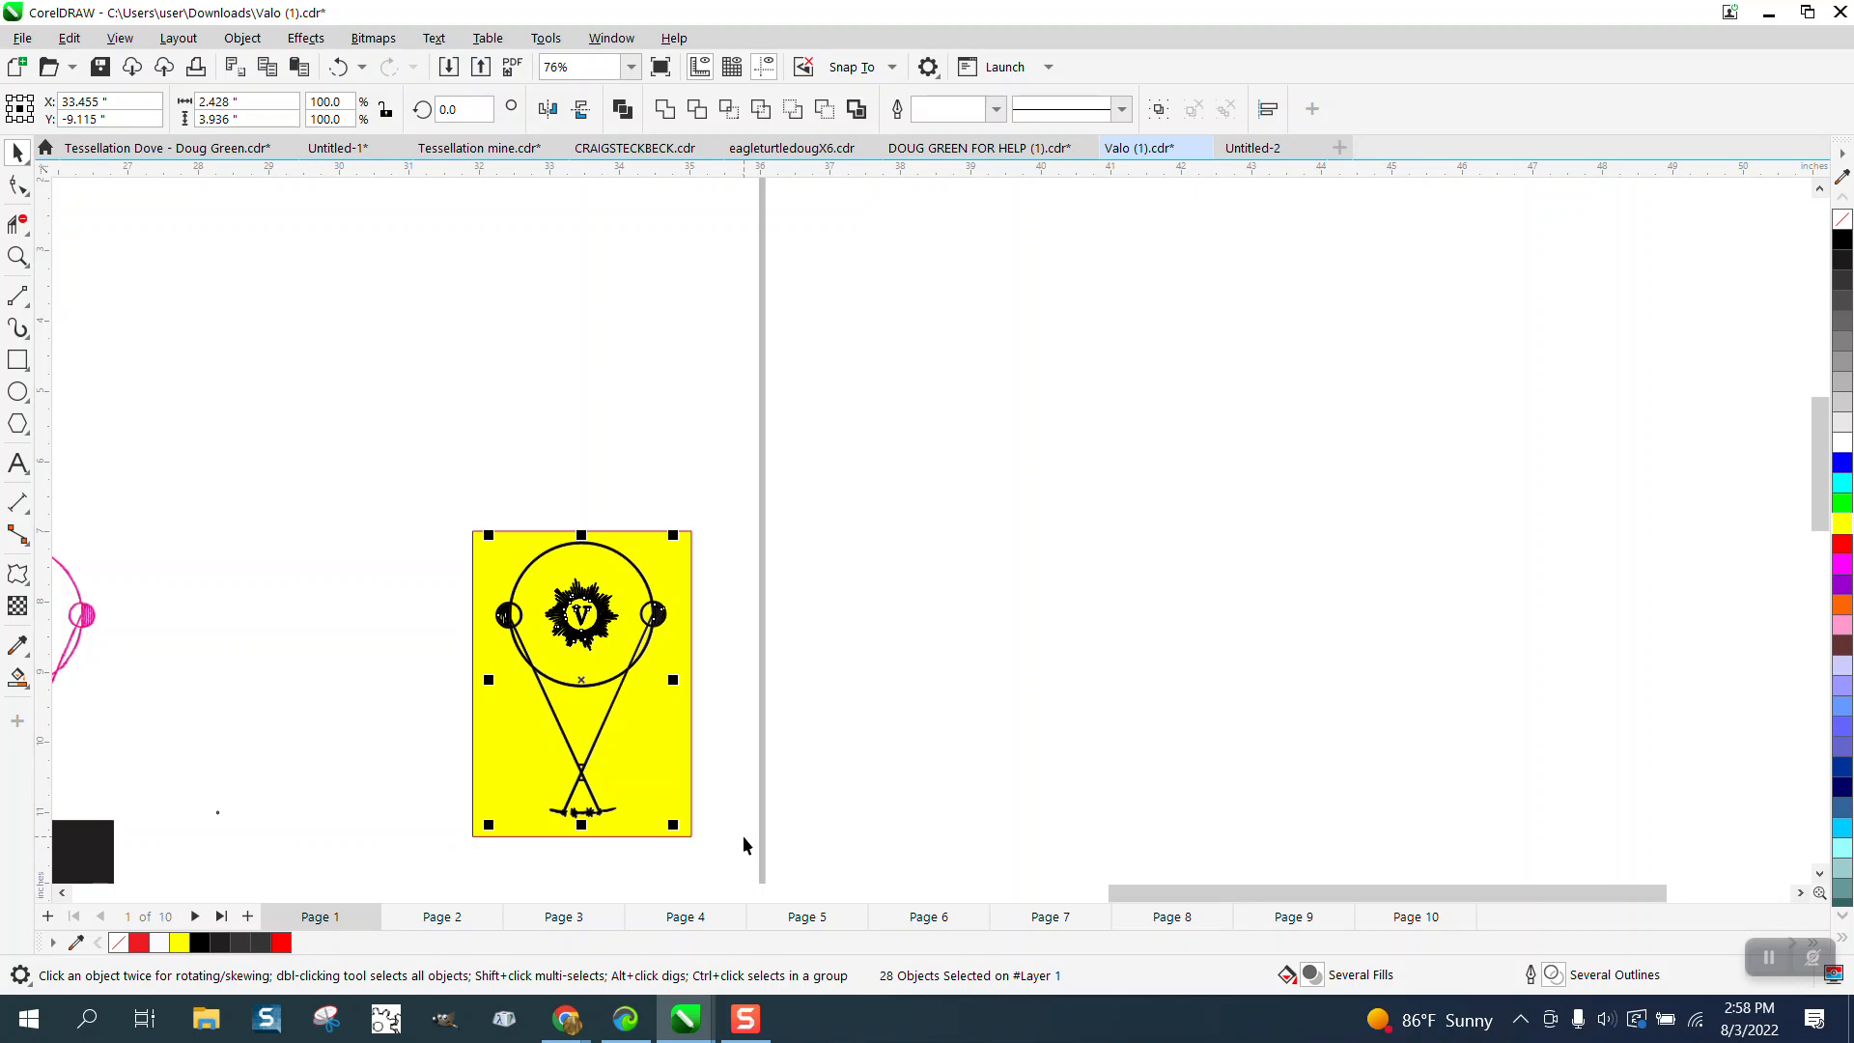
scroll(707, 742, "down", 1)
scroll(704, 742, "down", 1)
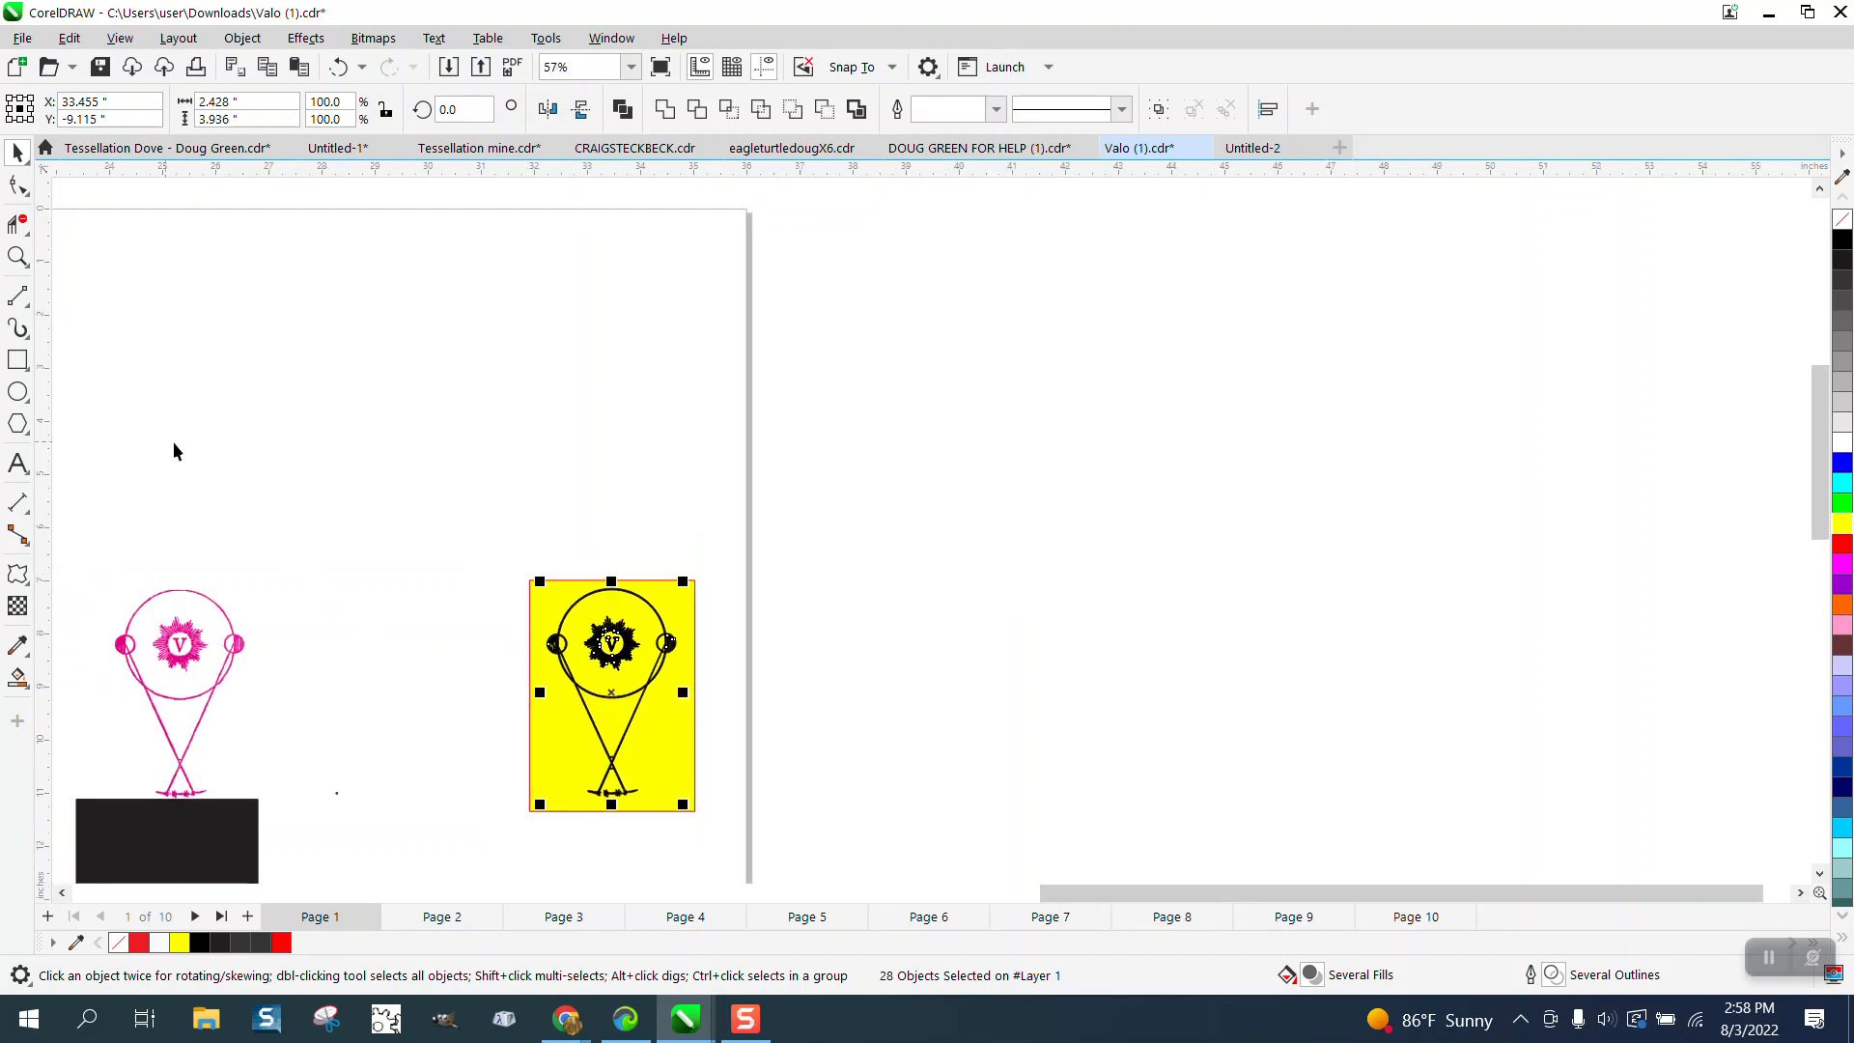
Examine the feet and the jagged base line of the black logo against the yellow background.
left_click(17, 256)
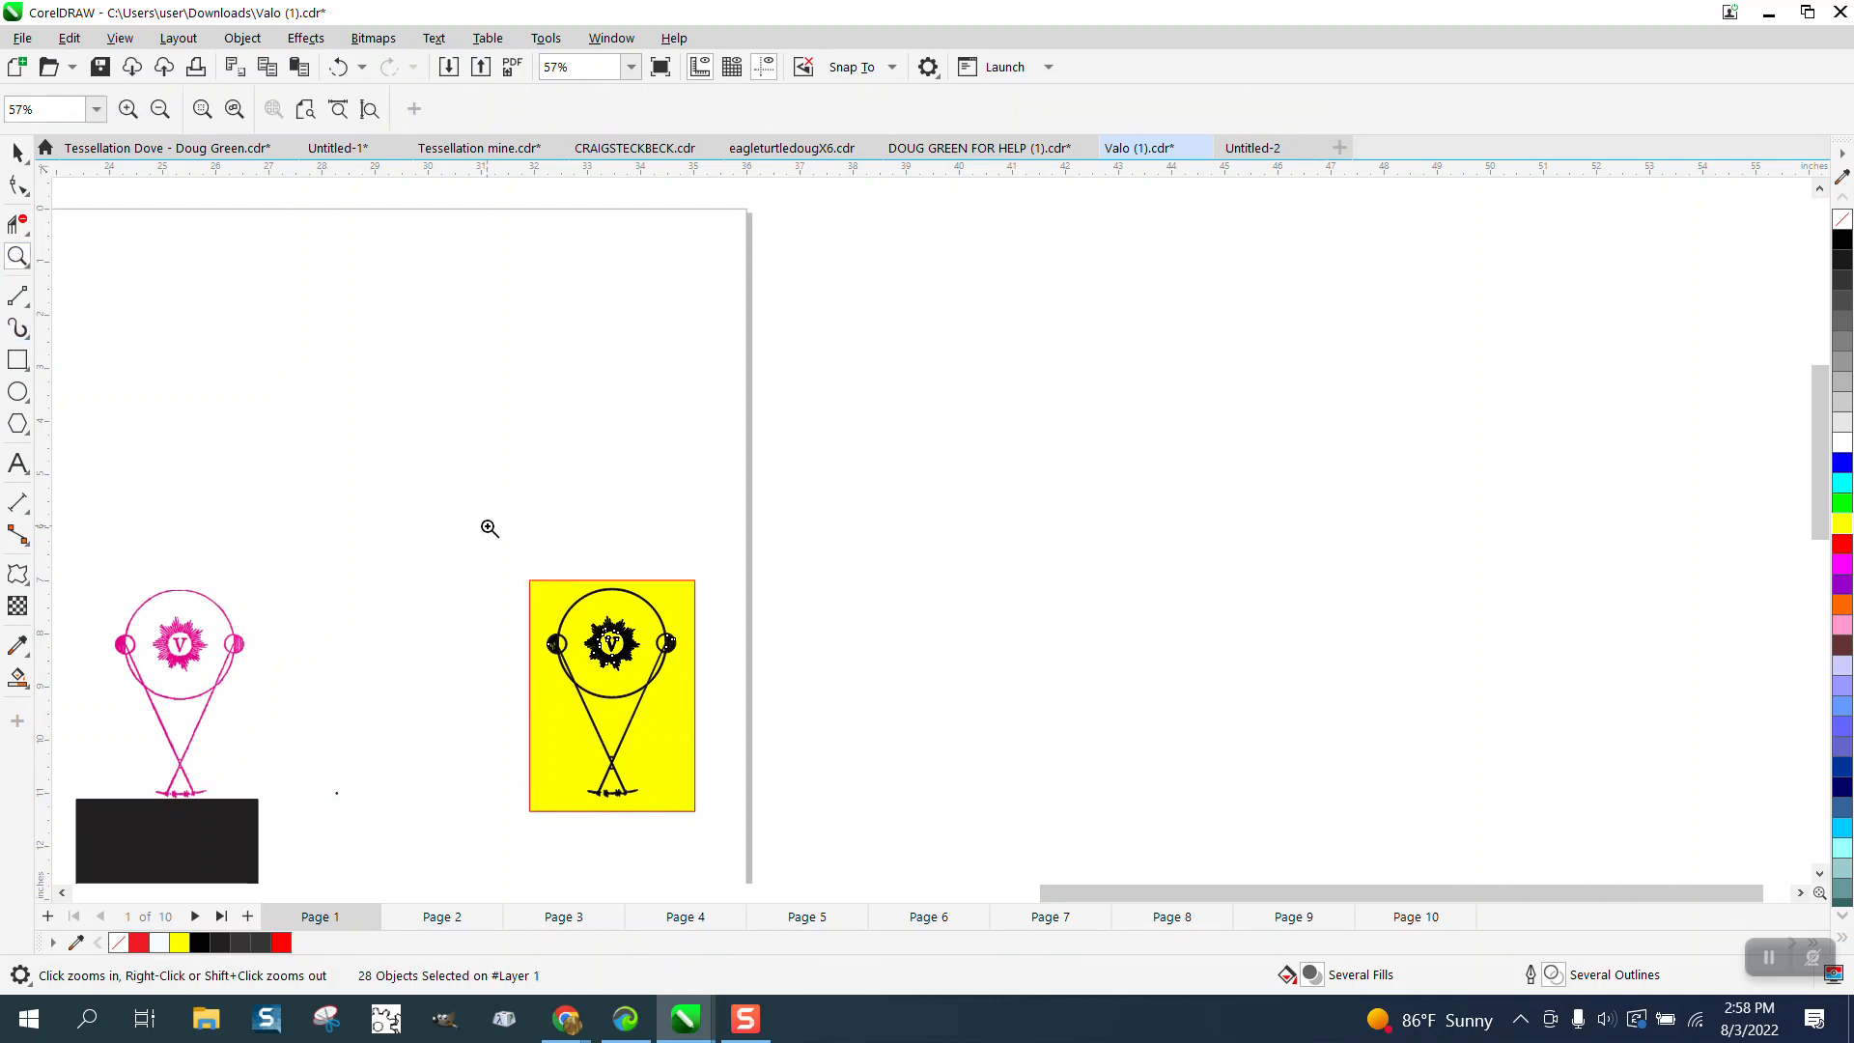
left_click_drag(490, 532, 783, 804)
left_click_drag(791, 537, 1048, 832)
left_click_drag(1030, 756, 1031, 758)
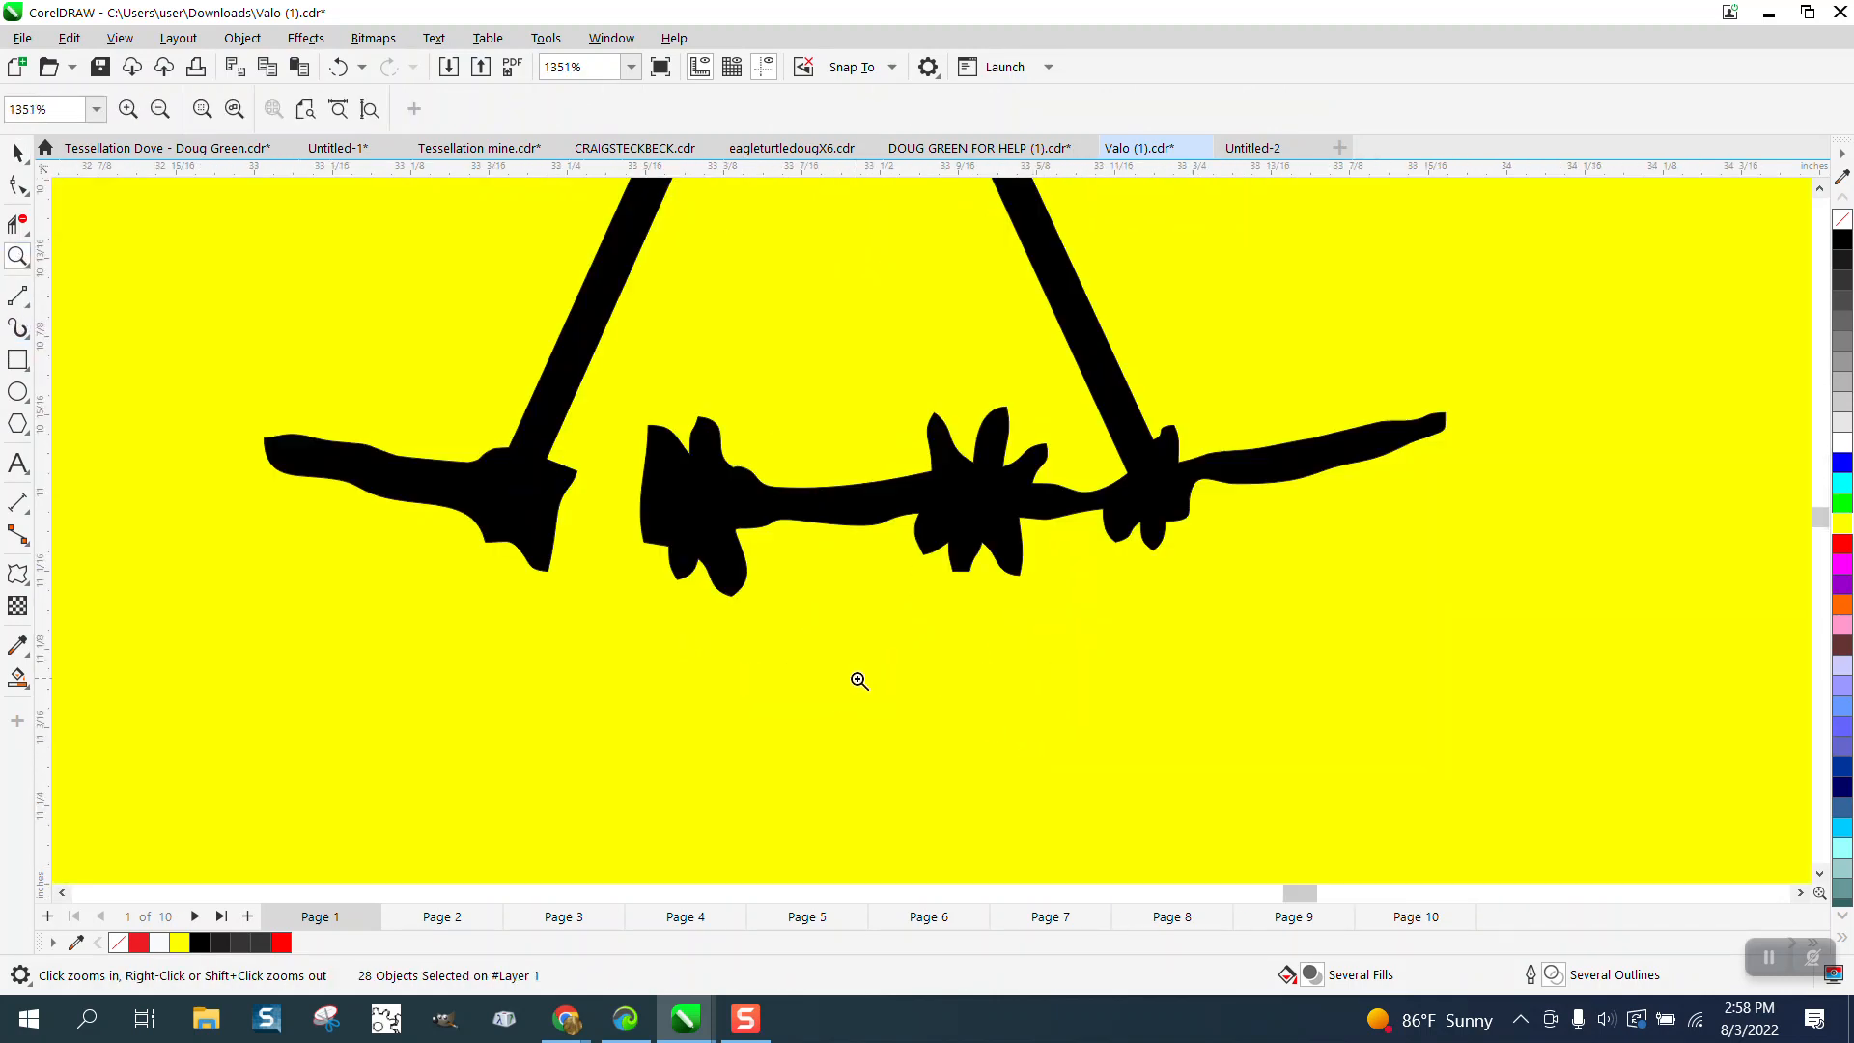
scroll(550, 633, "down", 5)
scroll(556, 637, "down", 4)
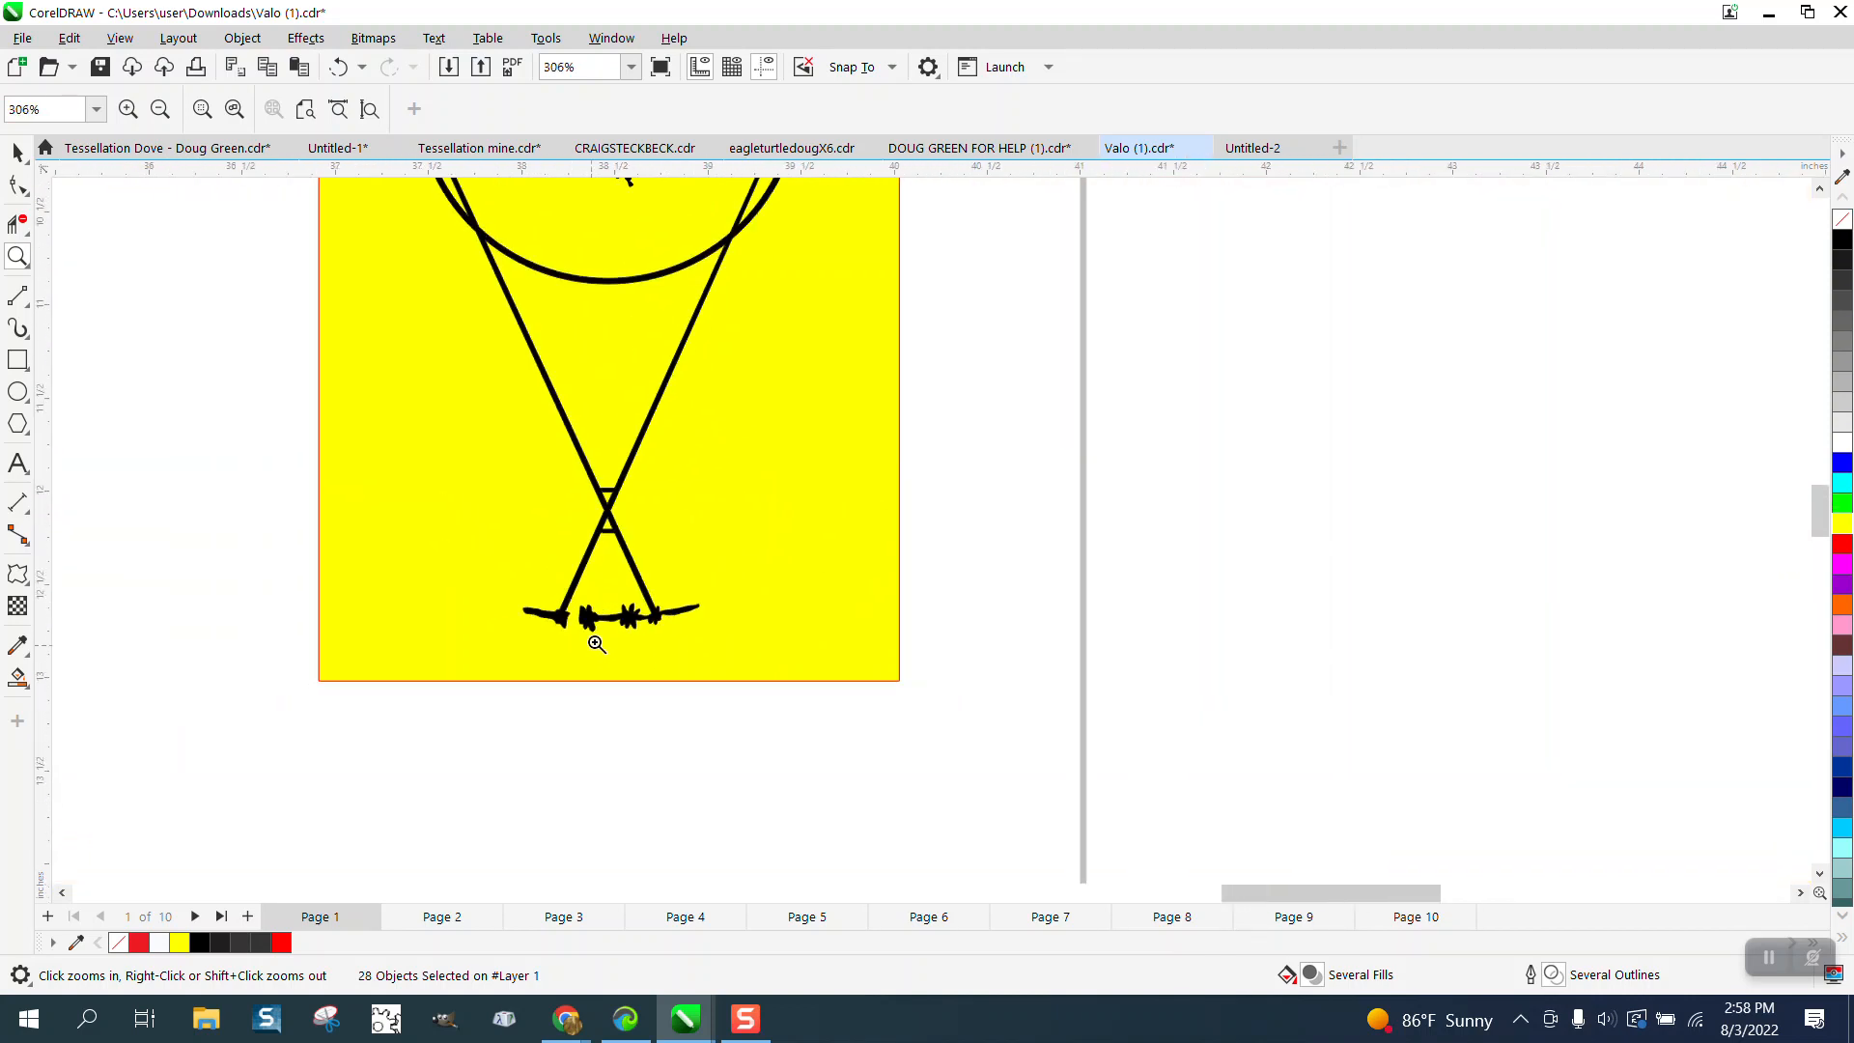
scroll(615, 613, "down", 1)
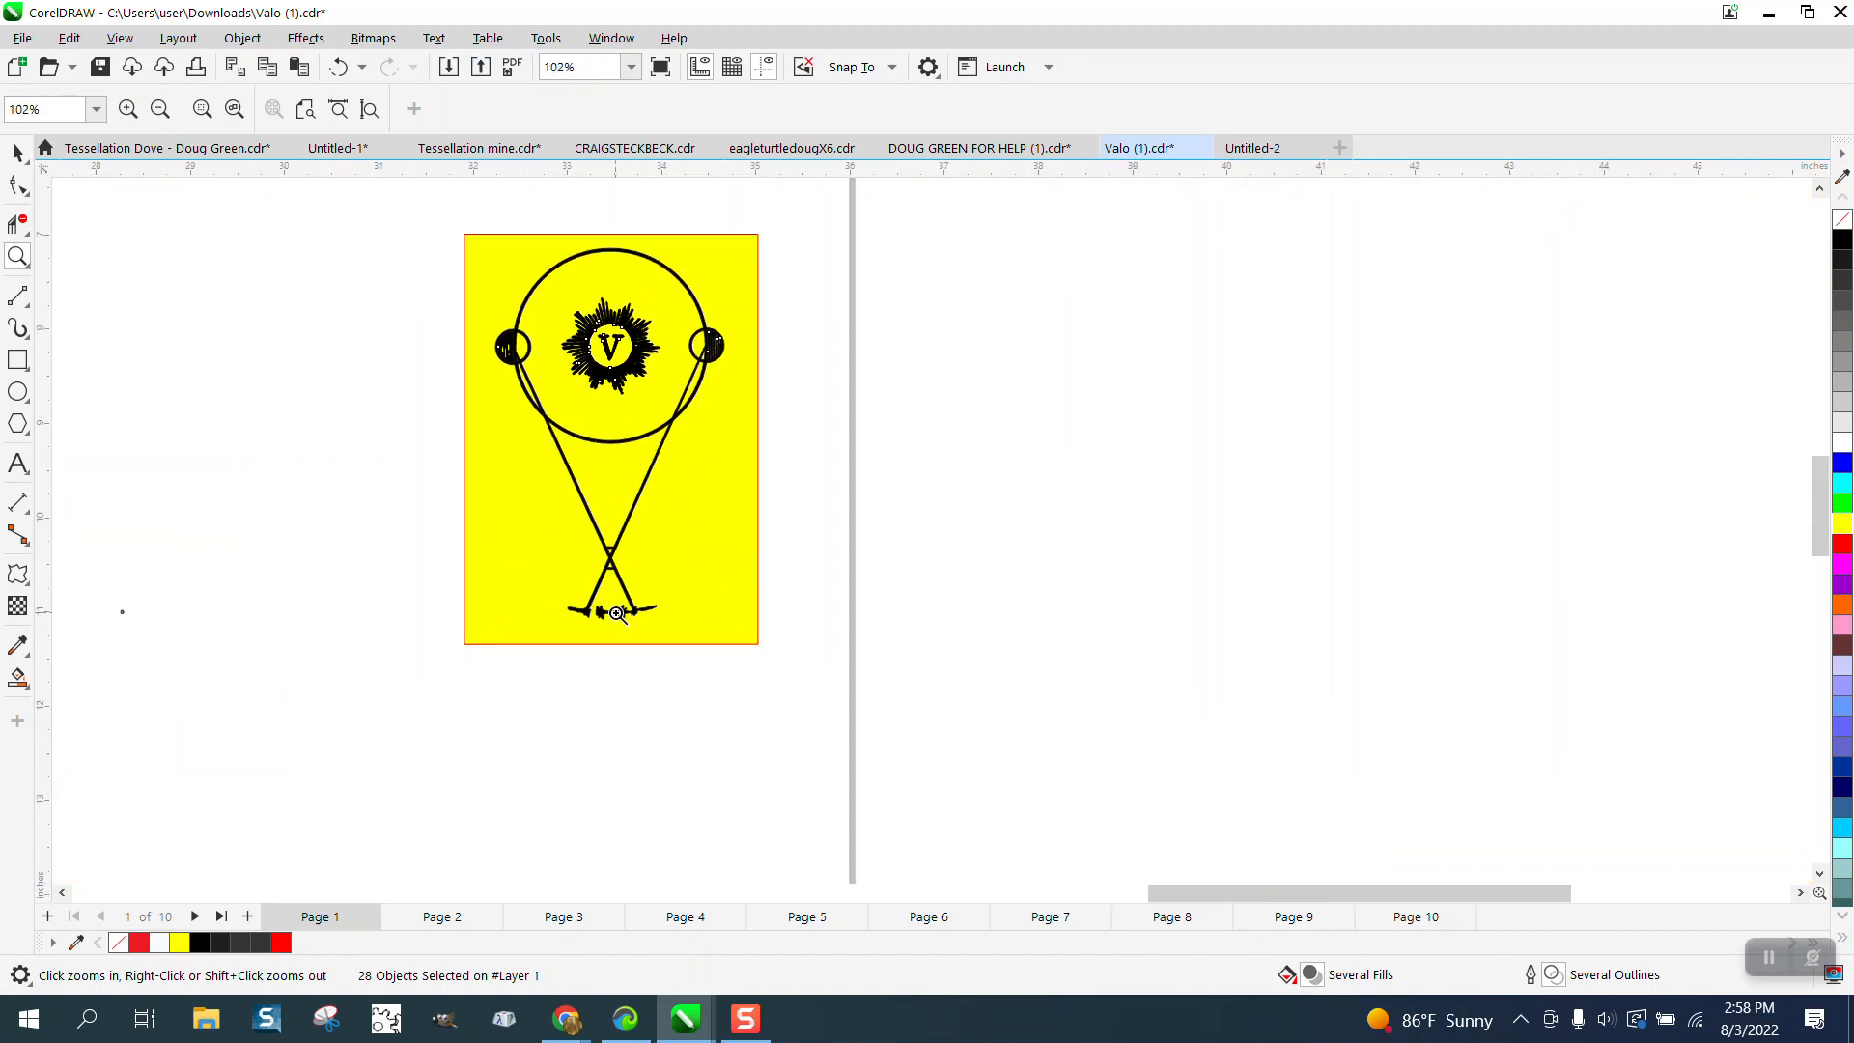
Delete the selected black logo pieces from the yellow rectangle.
left_click(19, 184)
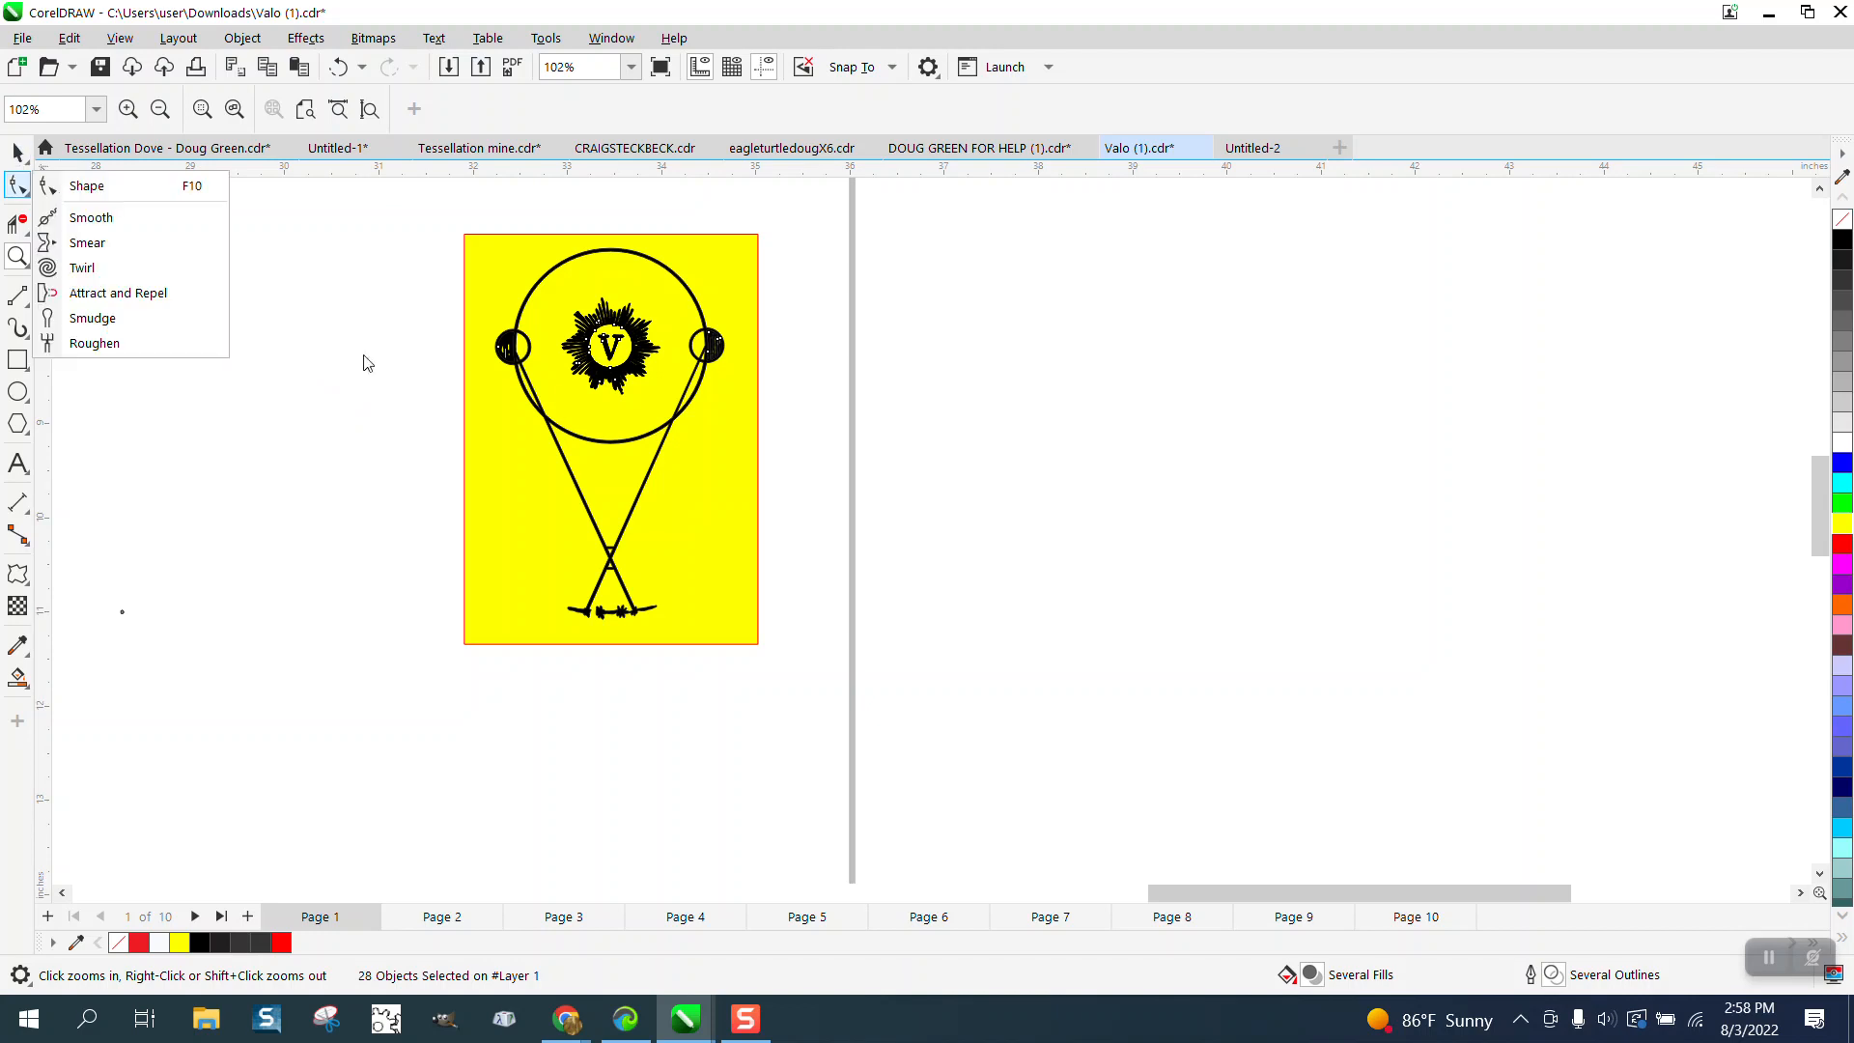
left_click(551, 550)
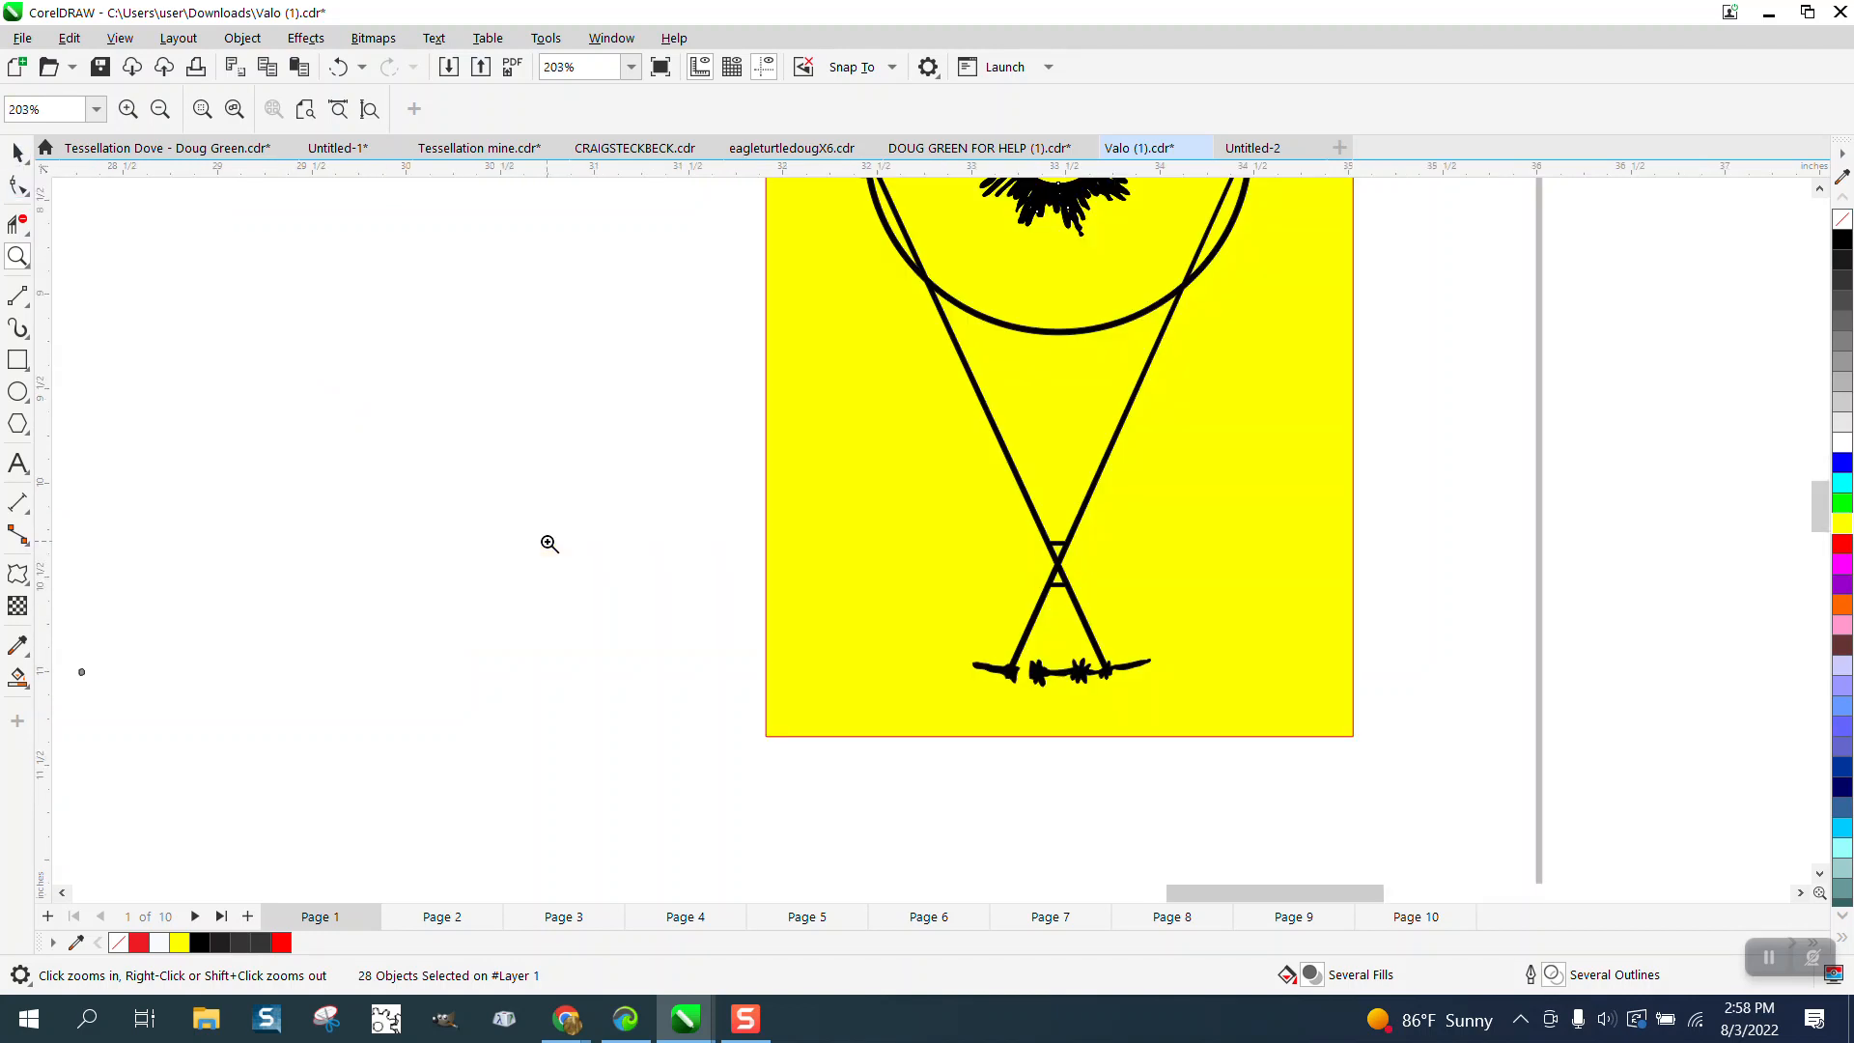
key("Delete")
scroll(555, 547, "down", 4)
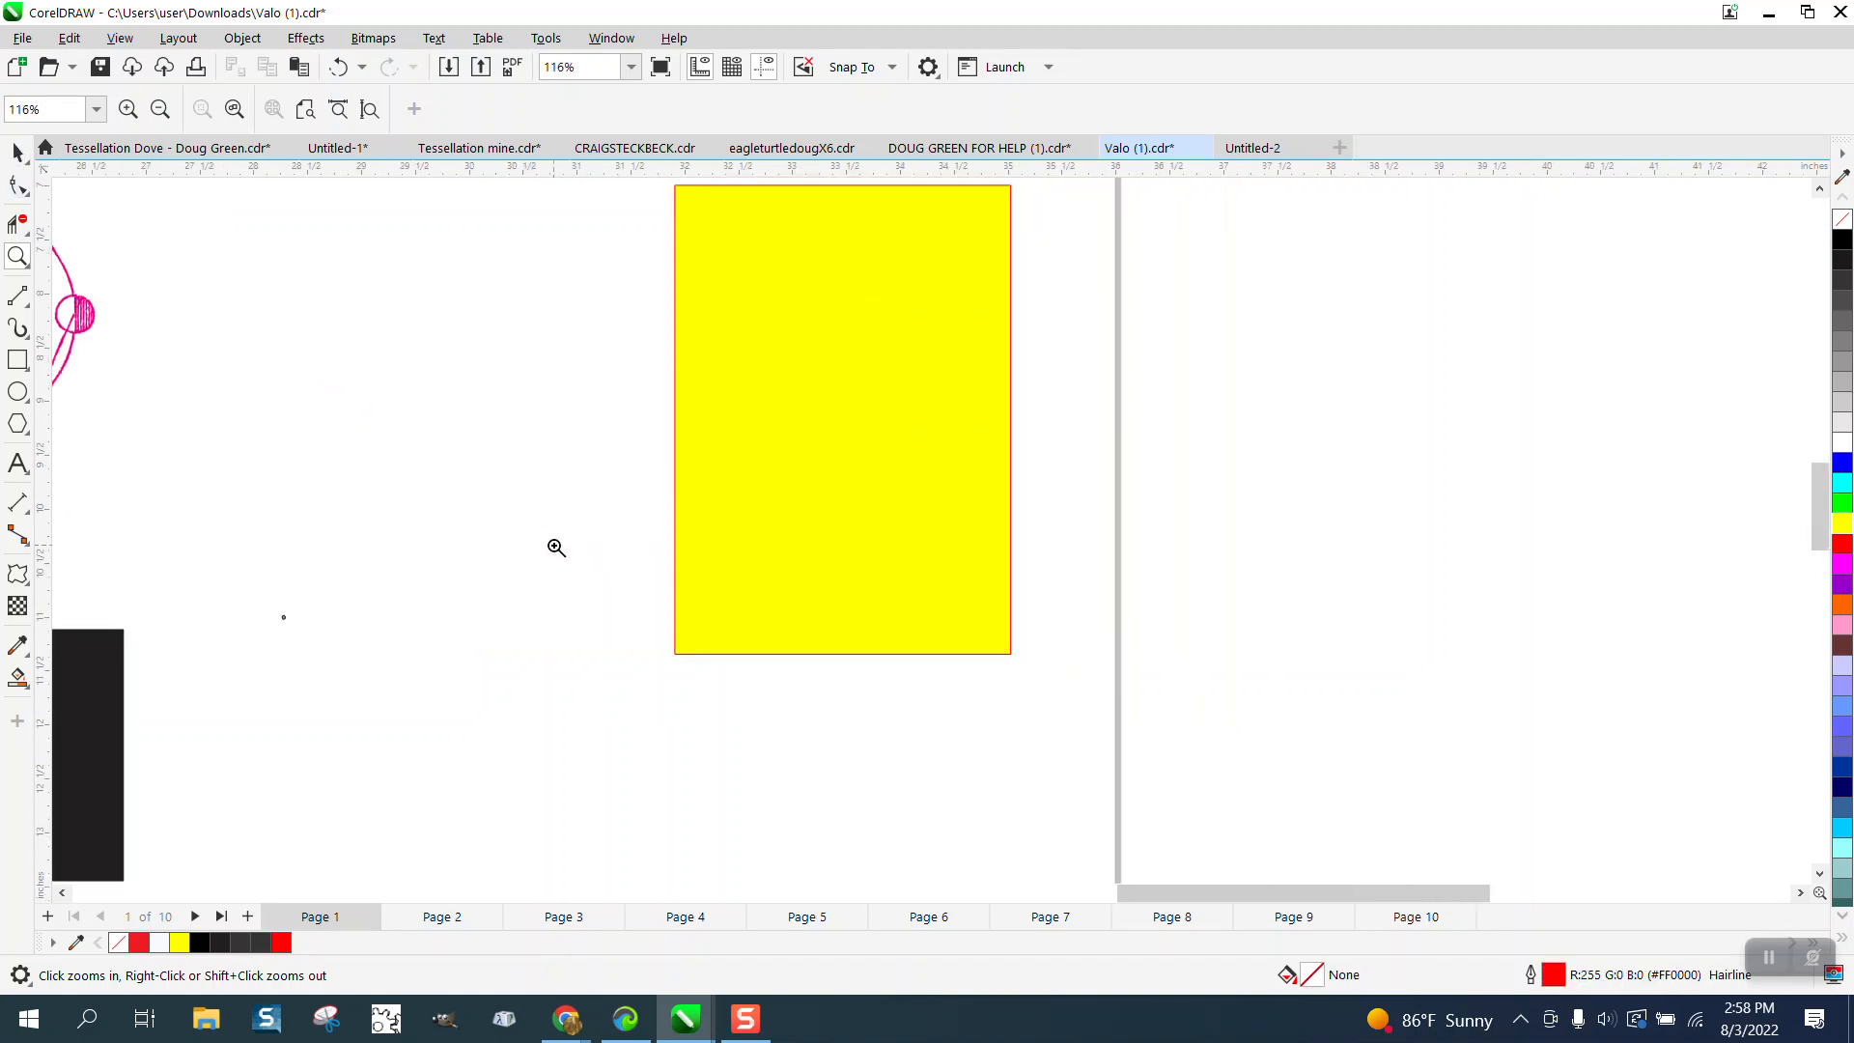